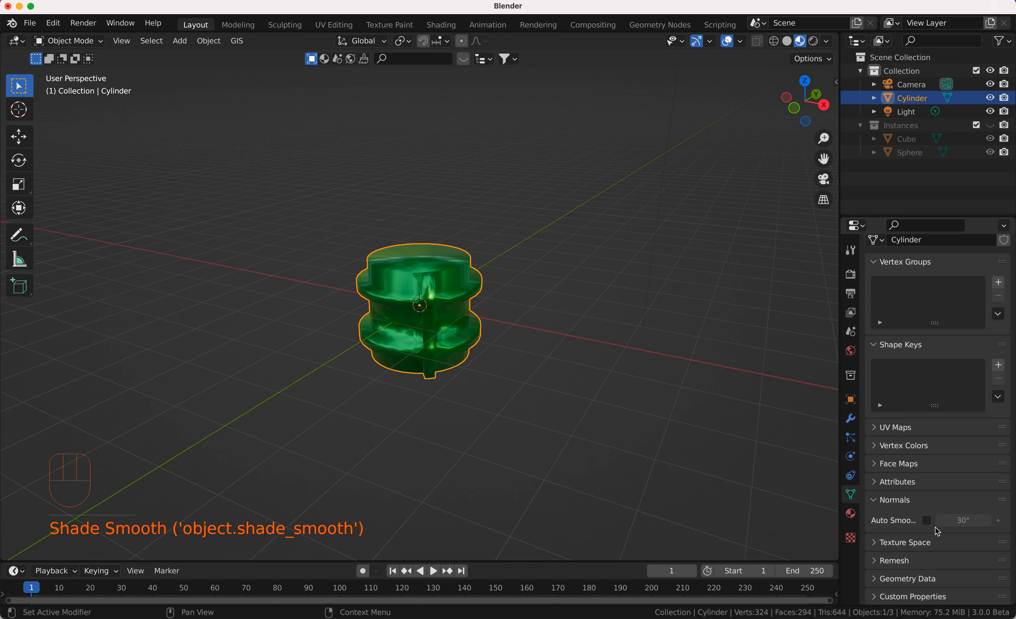
Enable Auto Smooth in the cylinder's normals and move the cylinder into the Instances collection
left_click(928, 521)
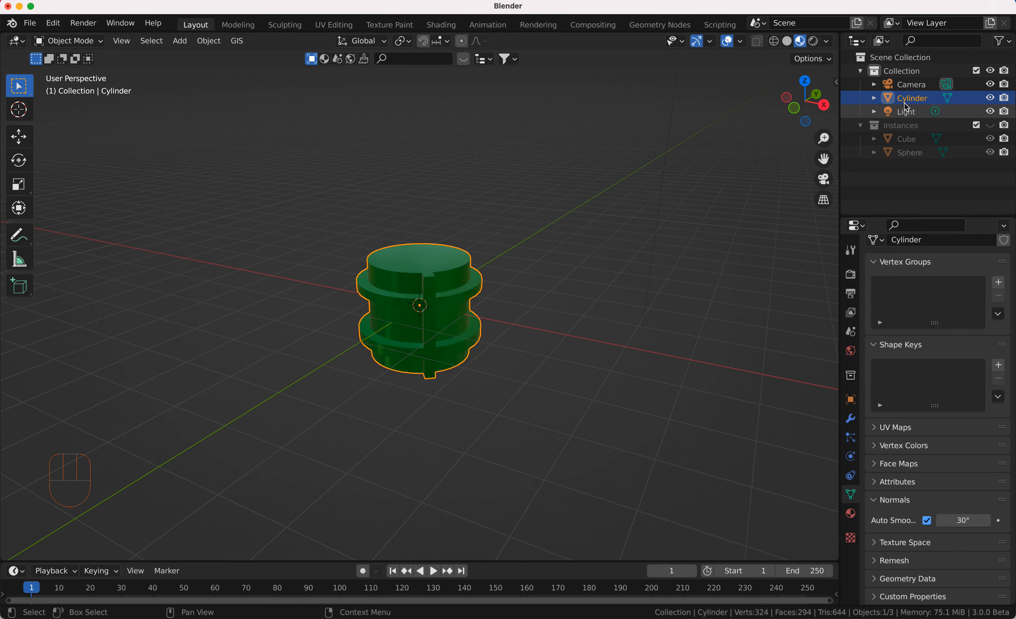
left_click_drag(907, 107, 899, 126)
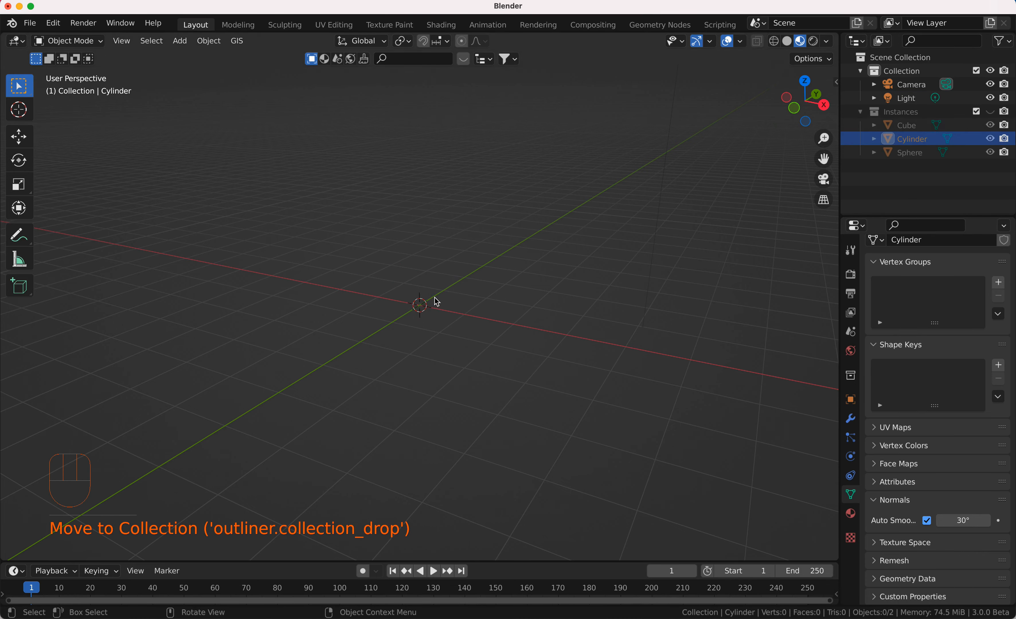
Add a torus and, in Edit Mode, select the face loop running around its upper side
key("shift+a")
mouse_move(437, 299)
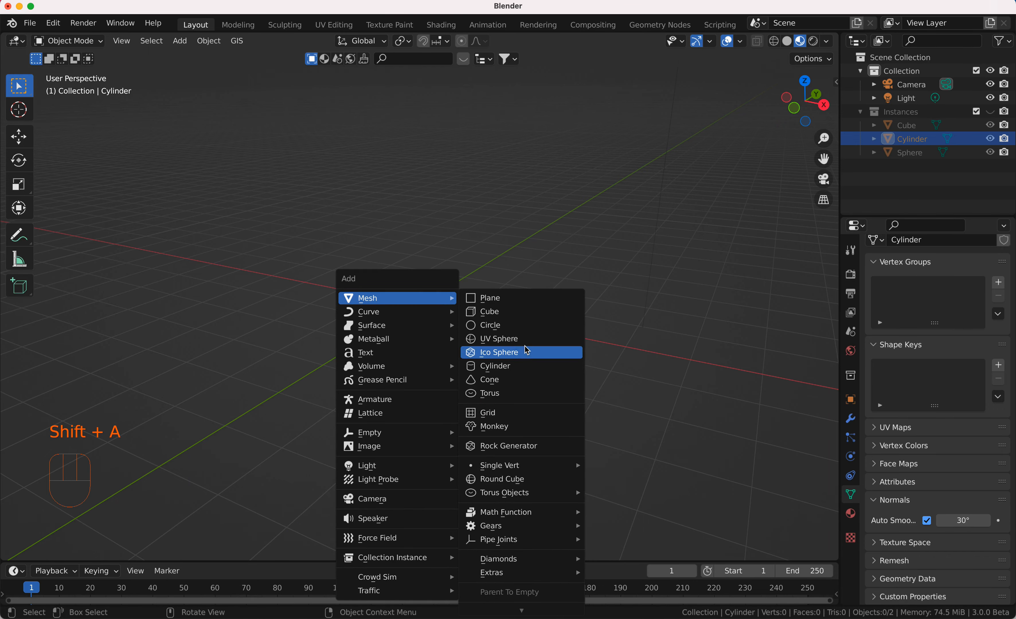
left_click(526, 393)
key("Tab")
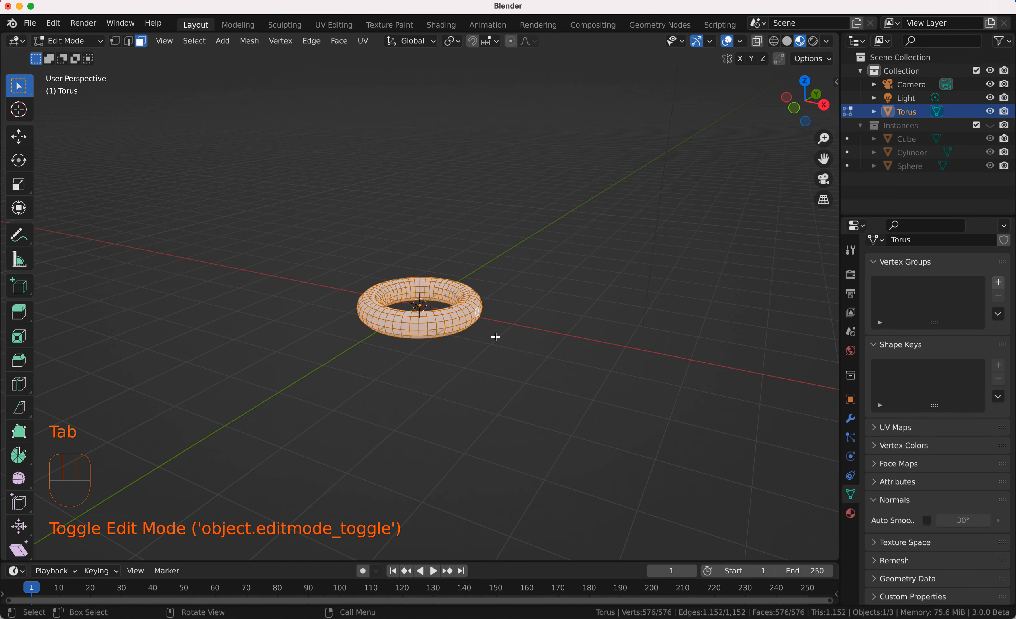
scroll(495, 336, "up", 3)
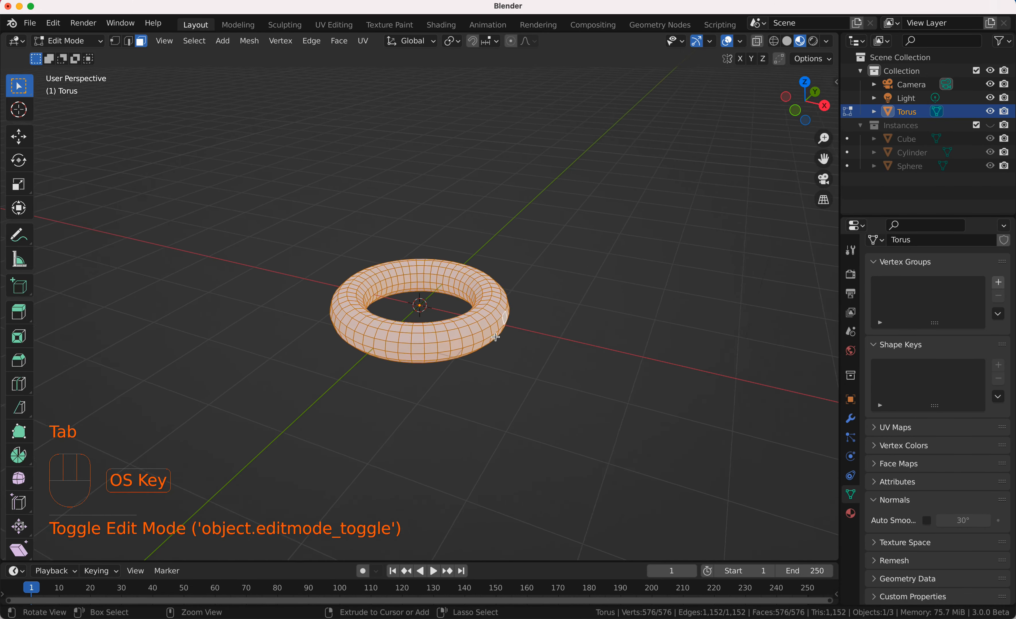
left_click(411, 334)
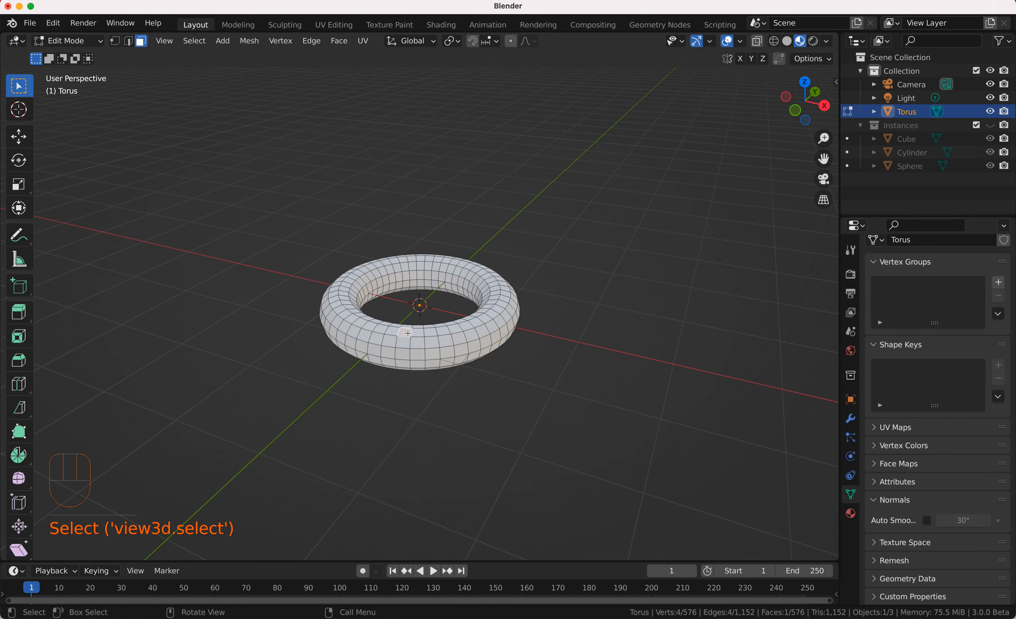
left_click(425, 334, "alt+shift")
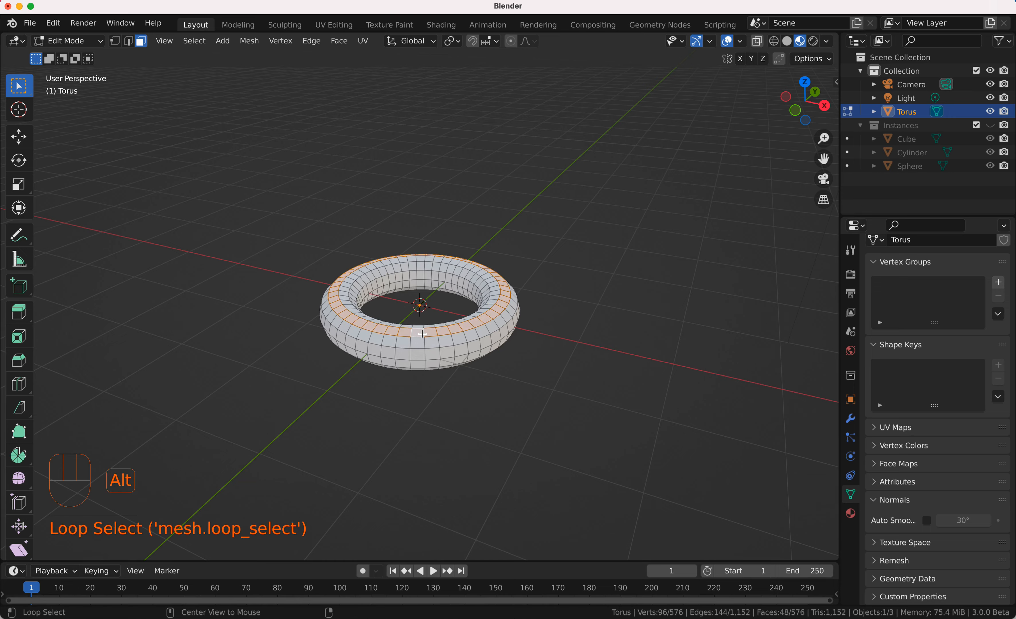
Extrude the selected top face loop of the torus along its normals by about 0.17 m
key("alt+e")
left_click(423, 332)
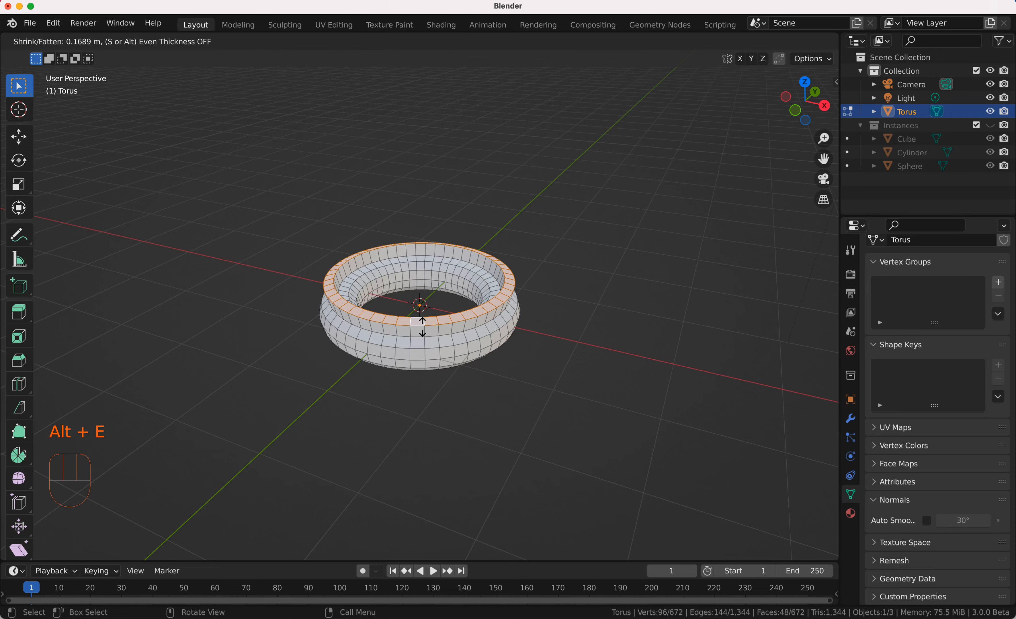
left_click(423, 328)
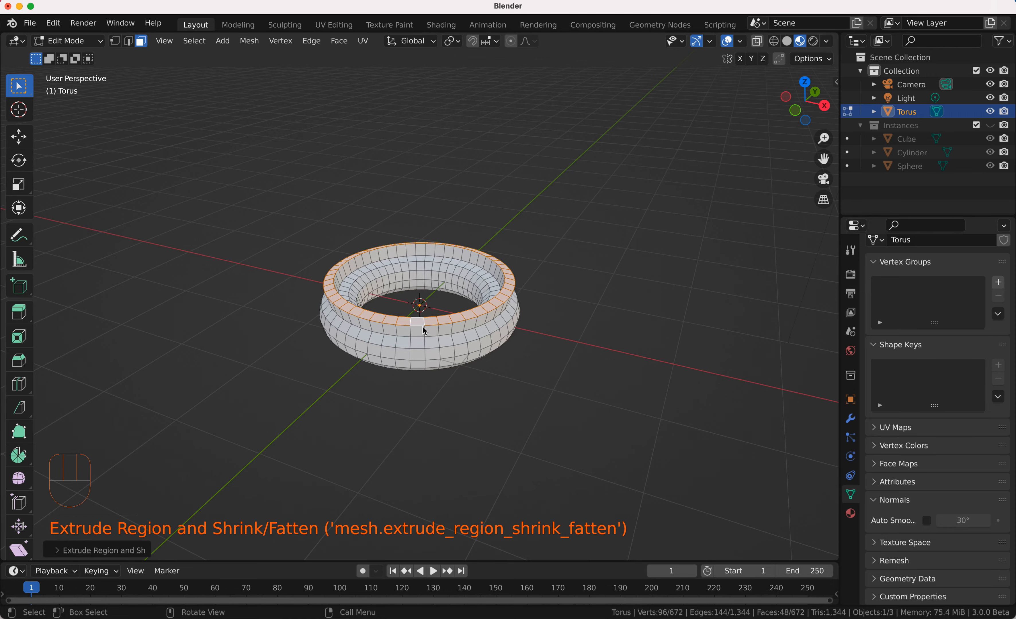
Scale the extruded face loop inward to about 0.56 and return to Object Mode
scroll(423, 327, "left", 5)
scroll(423, 327, "right", 4)
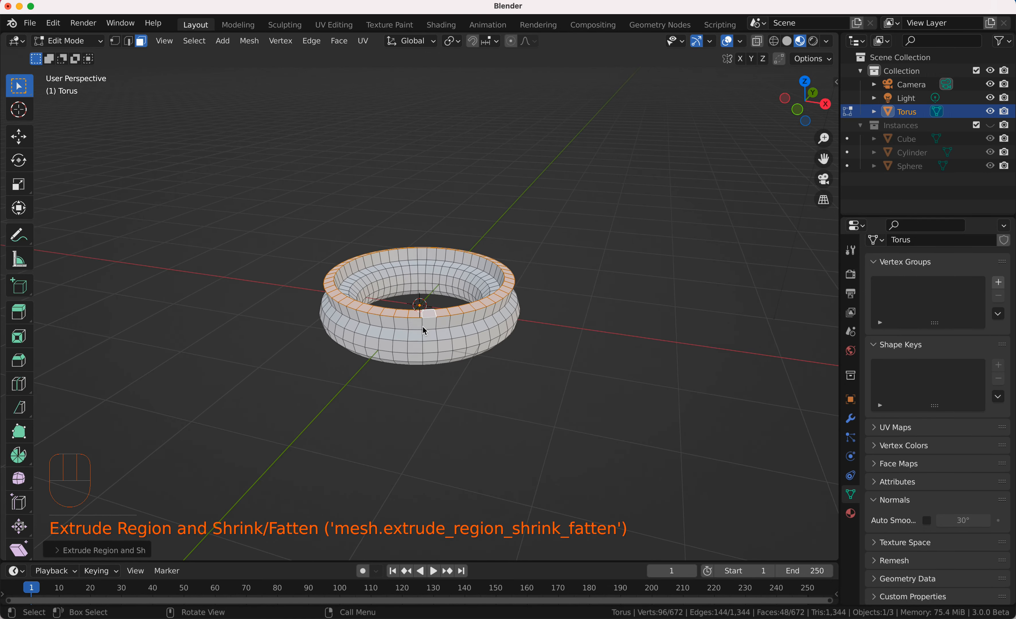
key("s")
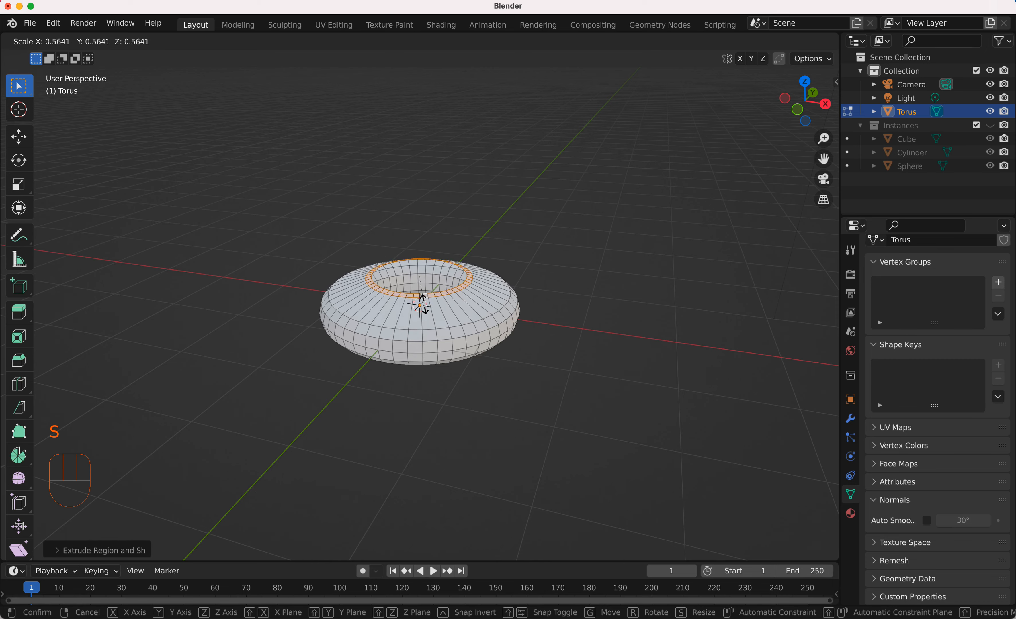
left_click(422, 301)
key("Tab")
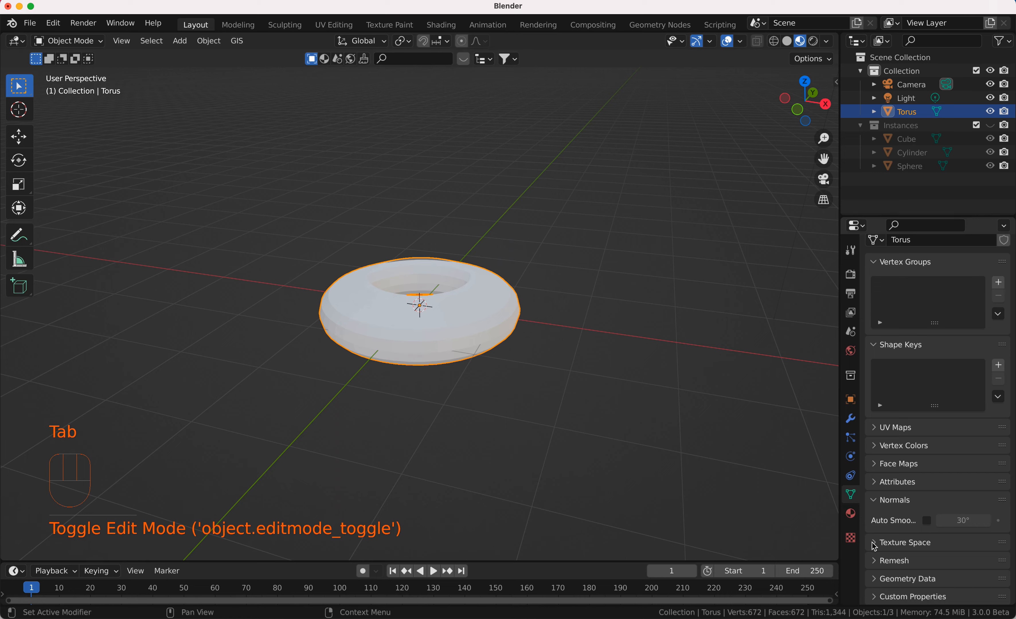
Create a new material for the torus with a yellow base color of about hue 0.130, saturation 0.851, value 0.800
left_click(850, 514)
left_click(941, 331)
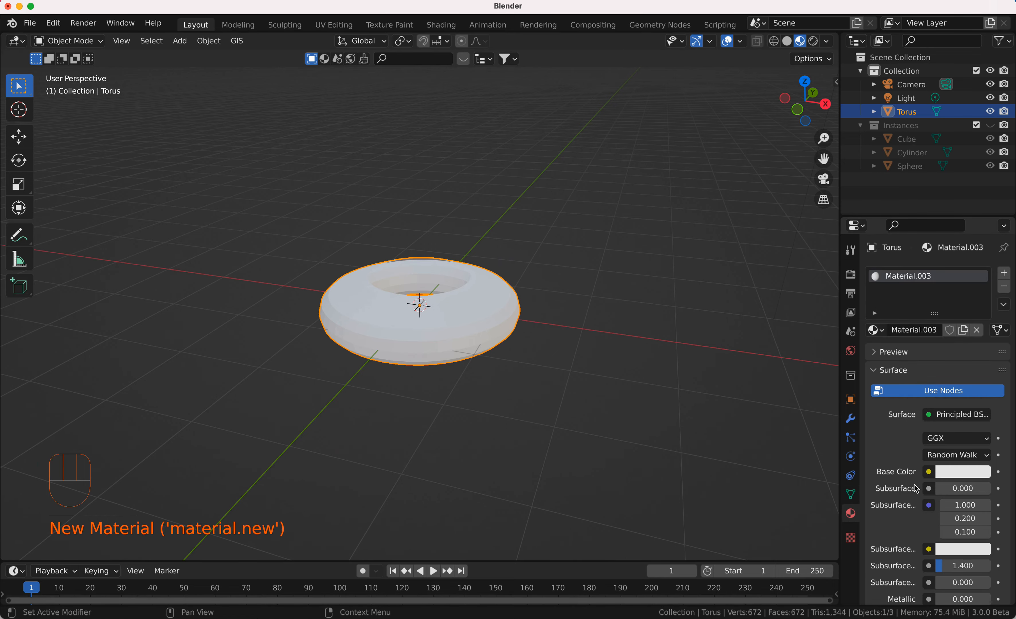
left_click(957, 473)
left_click(885, 342)
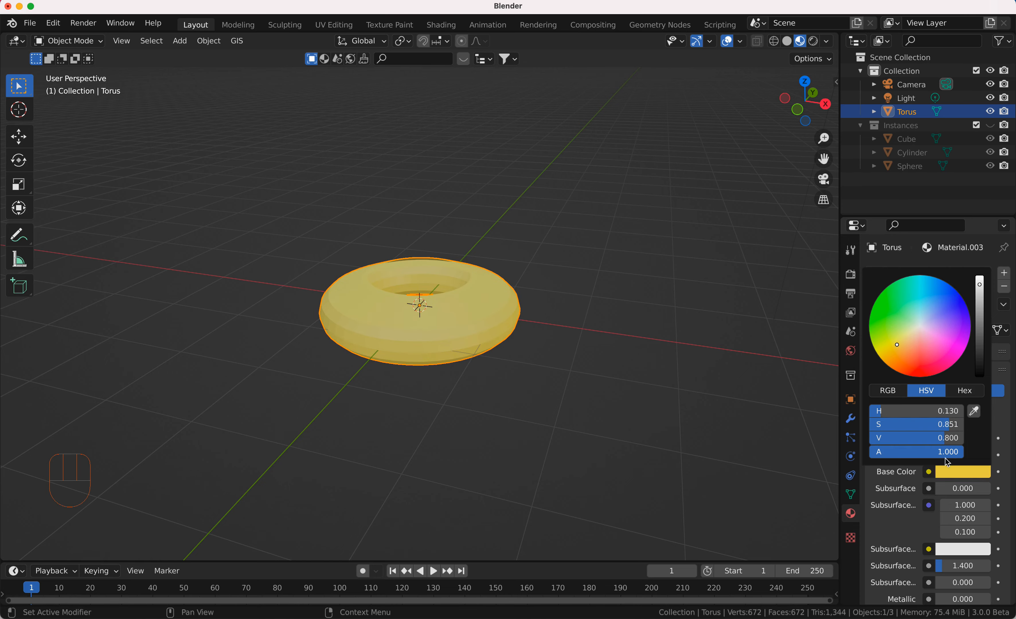
Shade the torus smooth and enable Auto Smooth for its normals at 30°
right_click(456, 326)
left_click(454, 322)
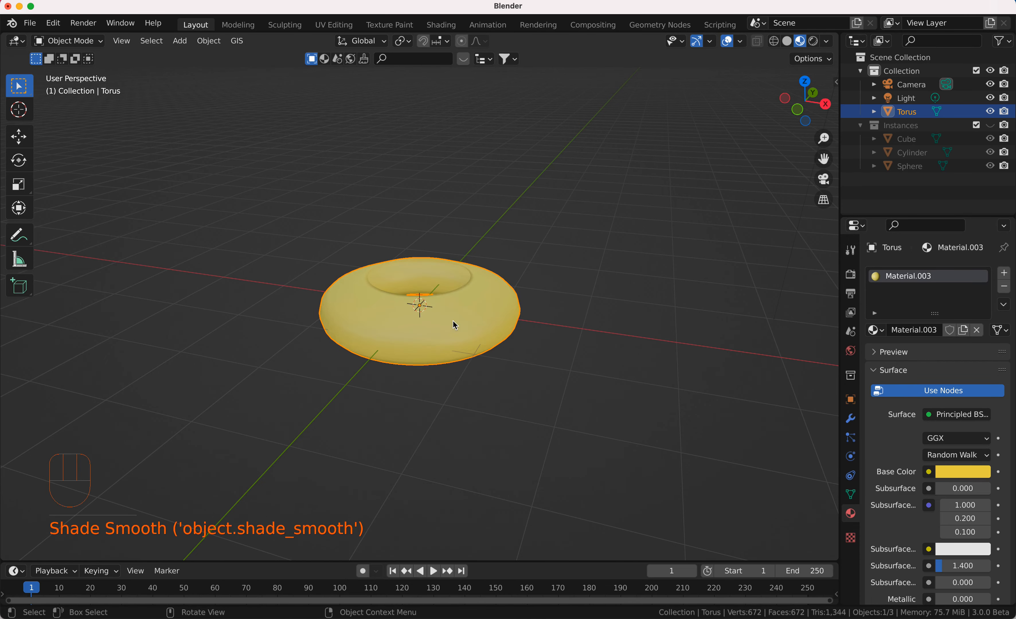
left_click(859, 499)
left_click(927, 553)
scroll(562, 307, "up", 2)
scroll(562, 307, "down", 3)
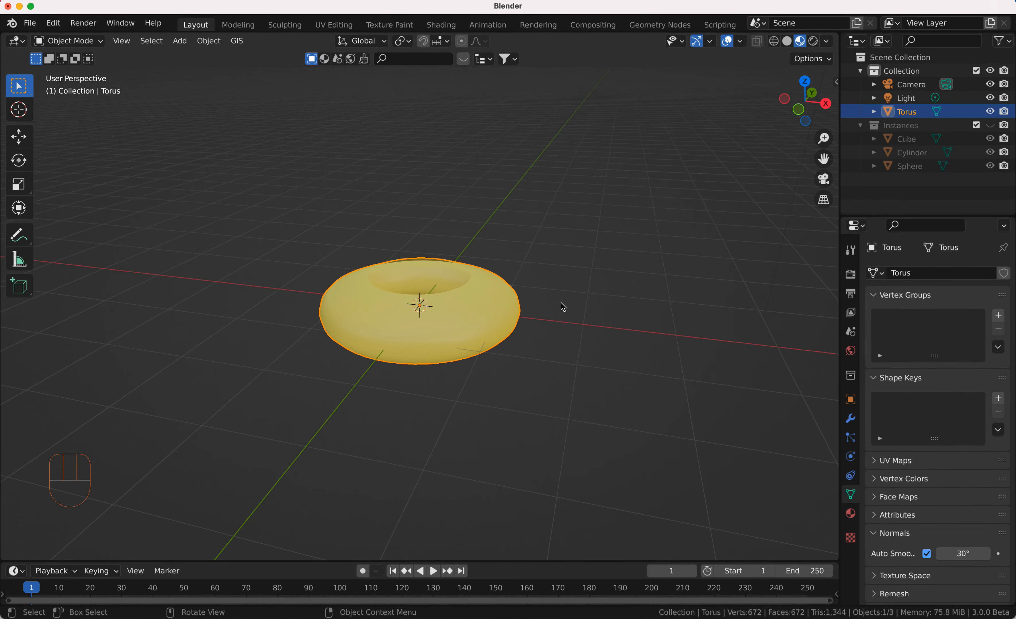
Move the torus into the Instances collection and add a plane to the scene
mouse_move(905, 111)
left_mouse_down()
mouse_move(897, 103)
mouse_move(896, 125)
left_mouse_up()
key("shift+a")
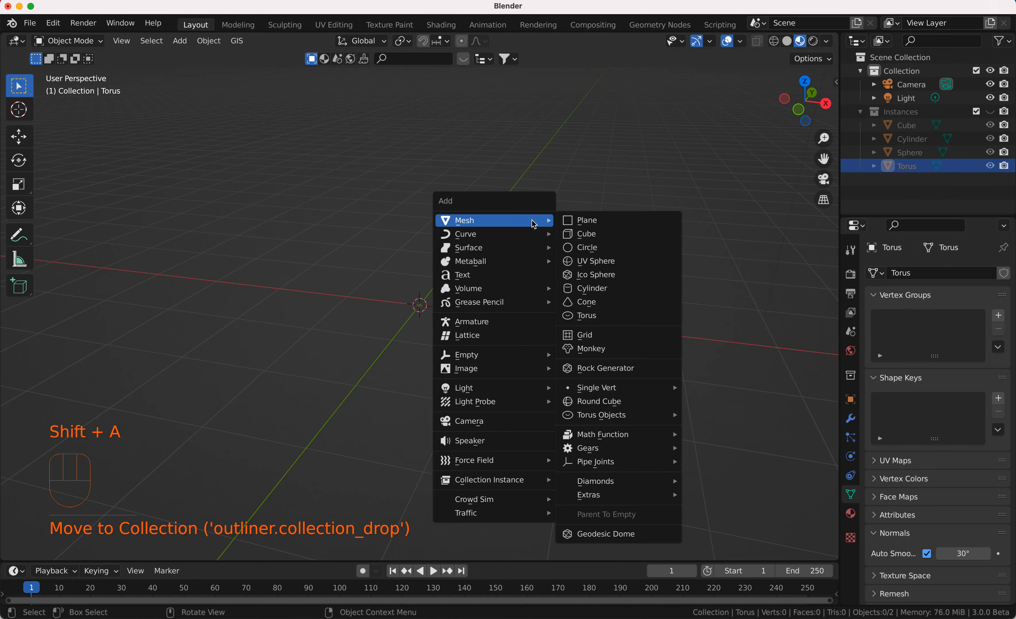
left_click(585, 221)
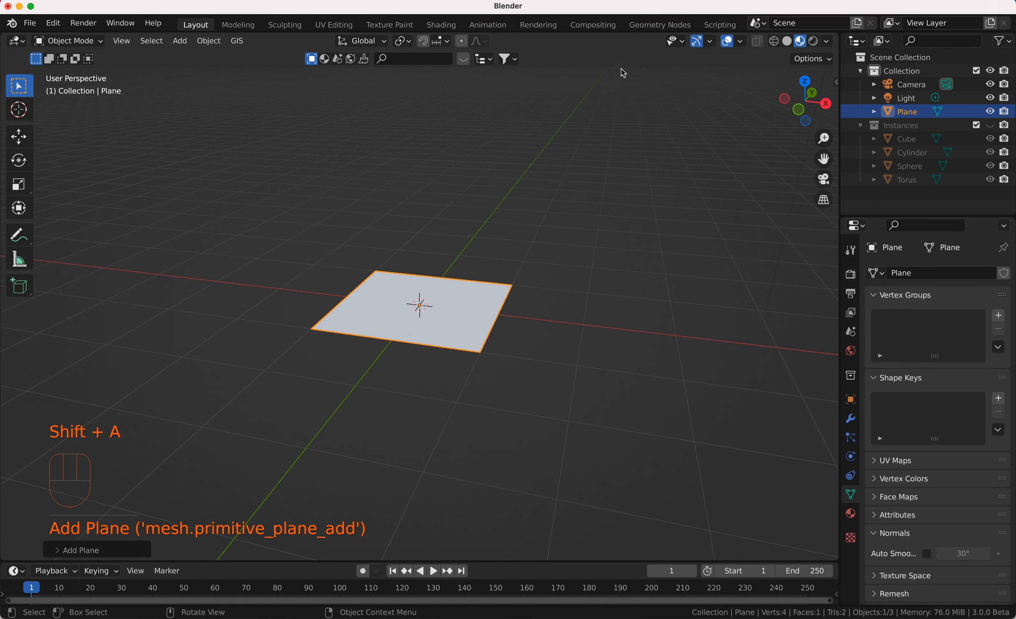
Switch to the Geometry Nodes workspace and create a new geometry node tree on the plane
left_click(661, 25)
left_click(421, 343)
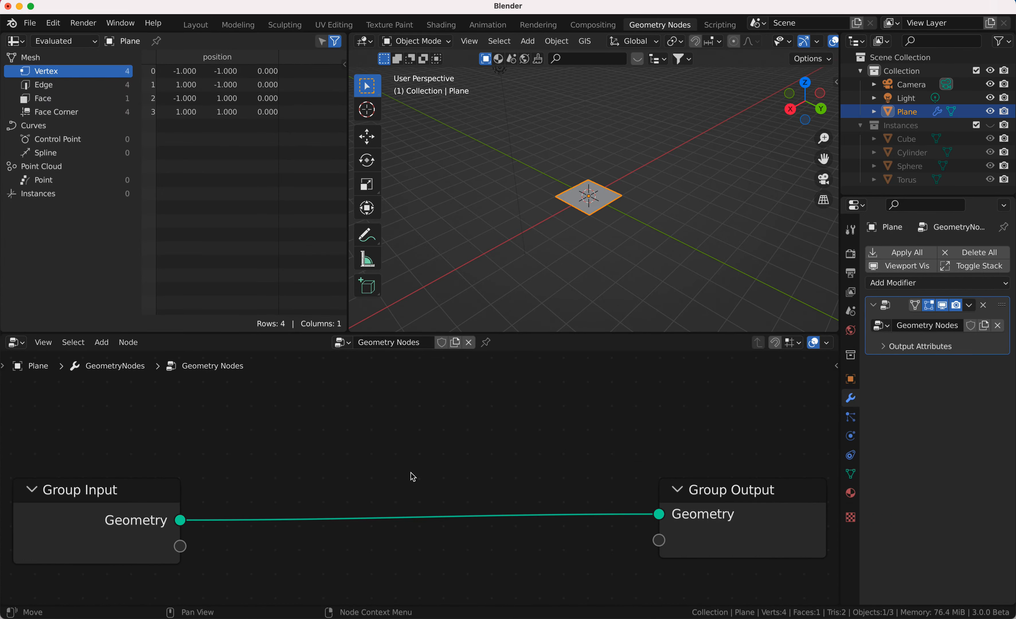
Add a Grid mesh primitive node and place it above the link between Group Input and Group Output
scroll(411, 445, "down", 3)
scroll(410, 441, "up", 2)
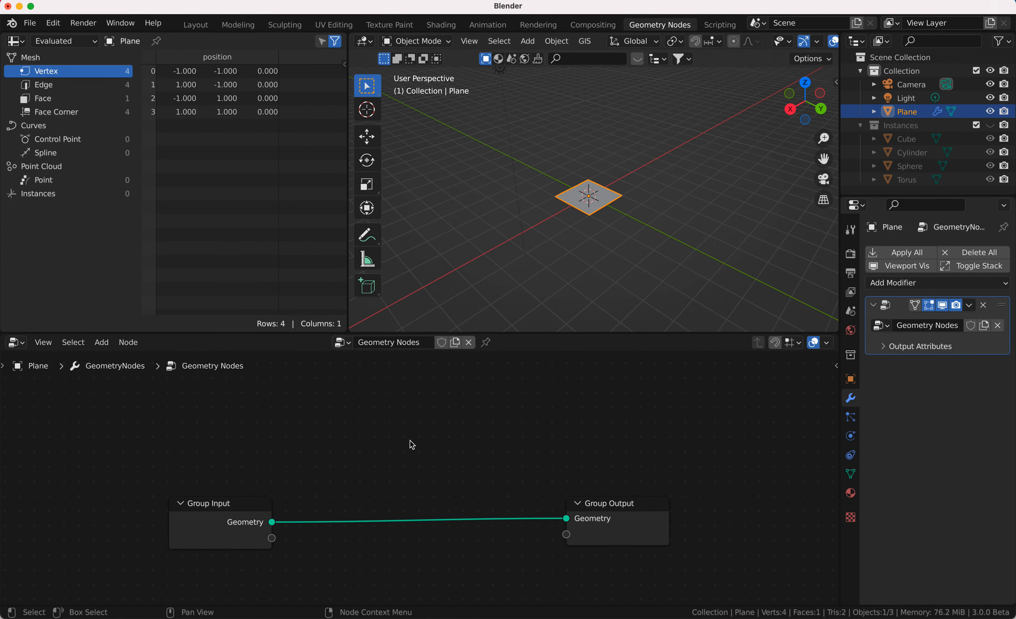
key("shift+a")
left_click(382, 302)
type("gi")
key("BackSpace")
type("r")
key("Return")
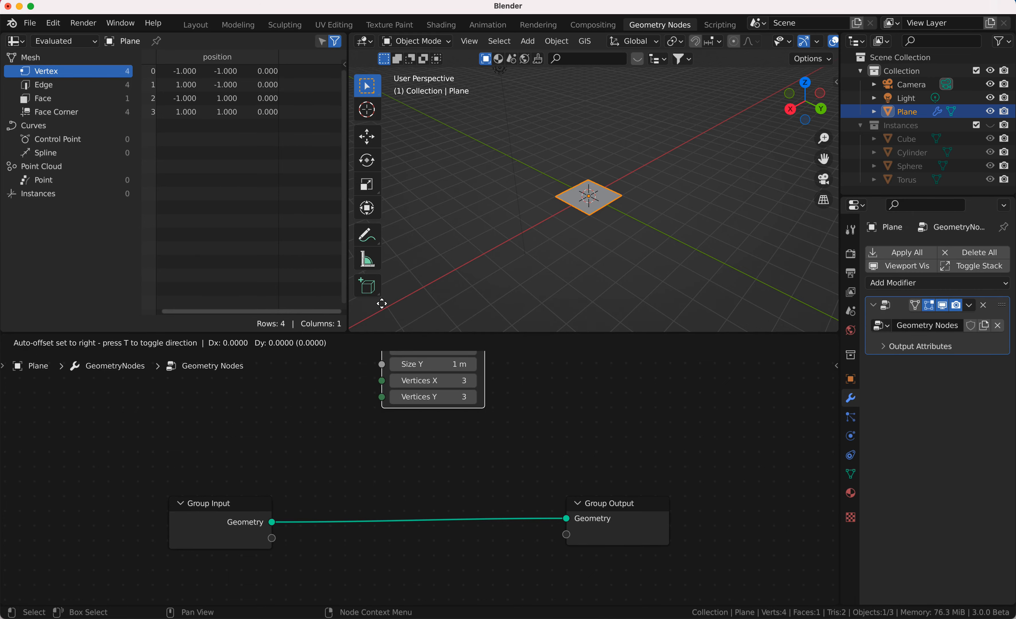
left_click(339, 361)
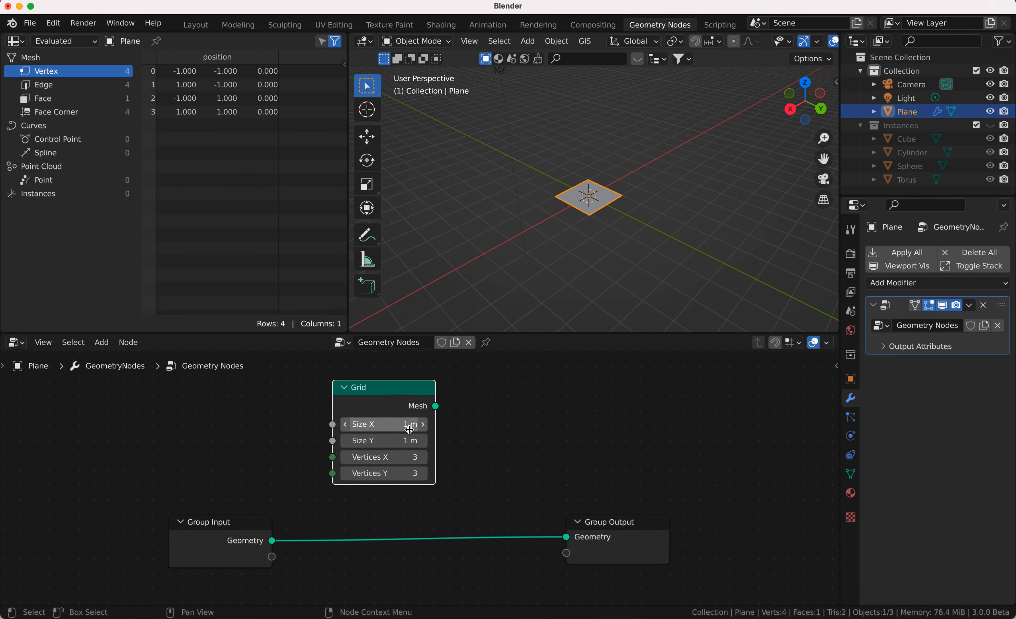
Set the Grid node to 10 vertices in X and Y and to a size of 10 m by 10 m
left_click(401, 462)
type("10")
key("Tab")
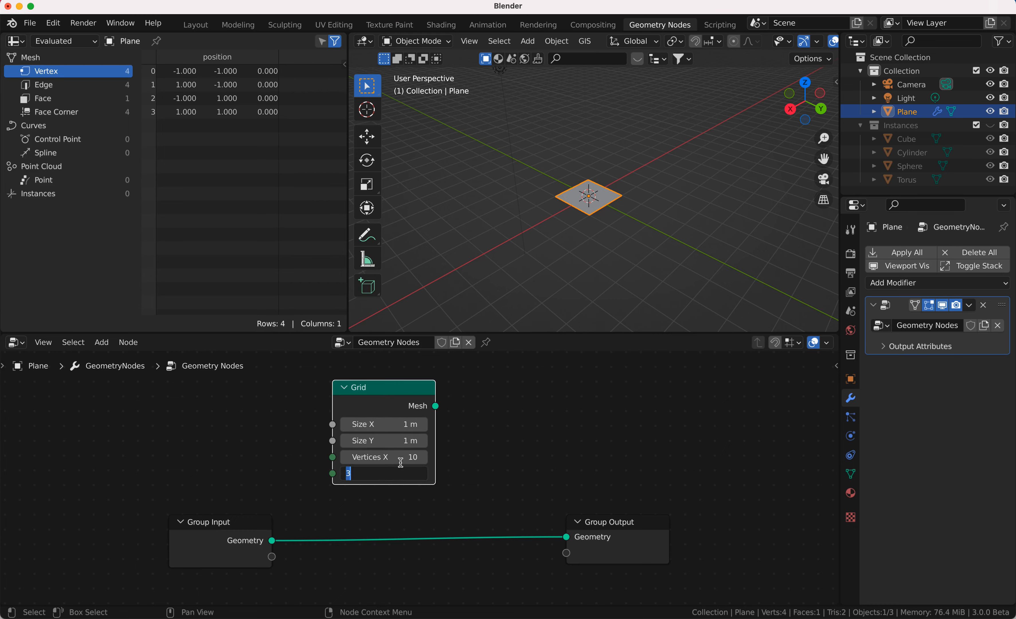
type("10")
key("Tab")
type("10")
key("Tab")
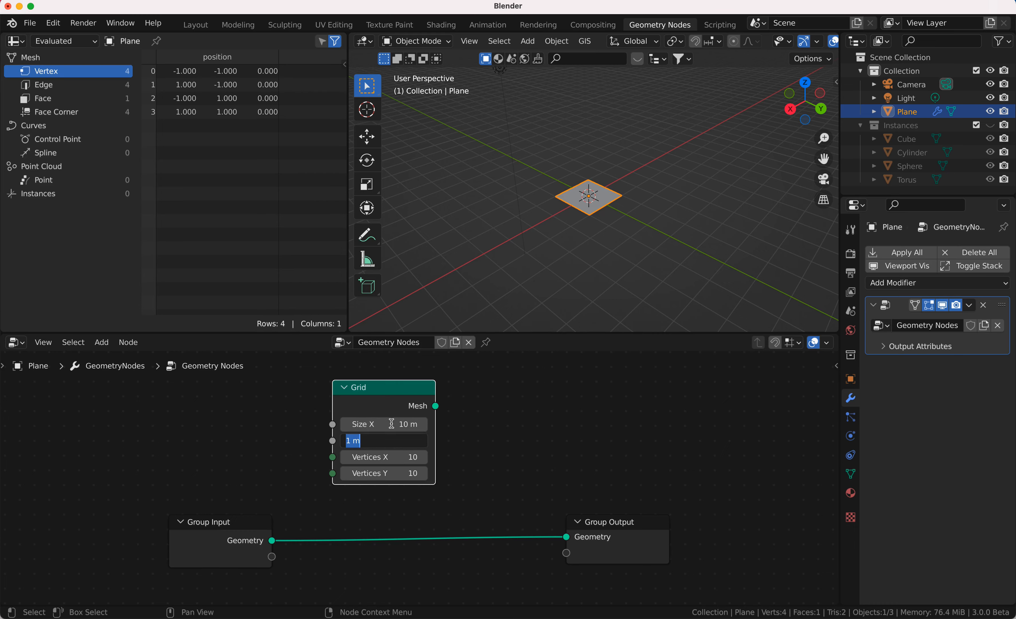
key("Return")
Add an Instance on Points node onto the link between Group Input and Group Output
key("shift+a")
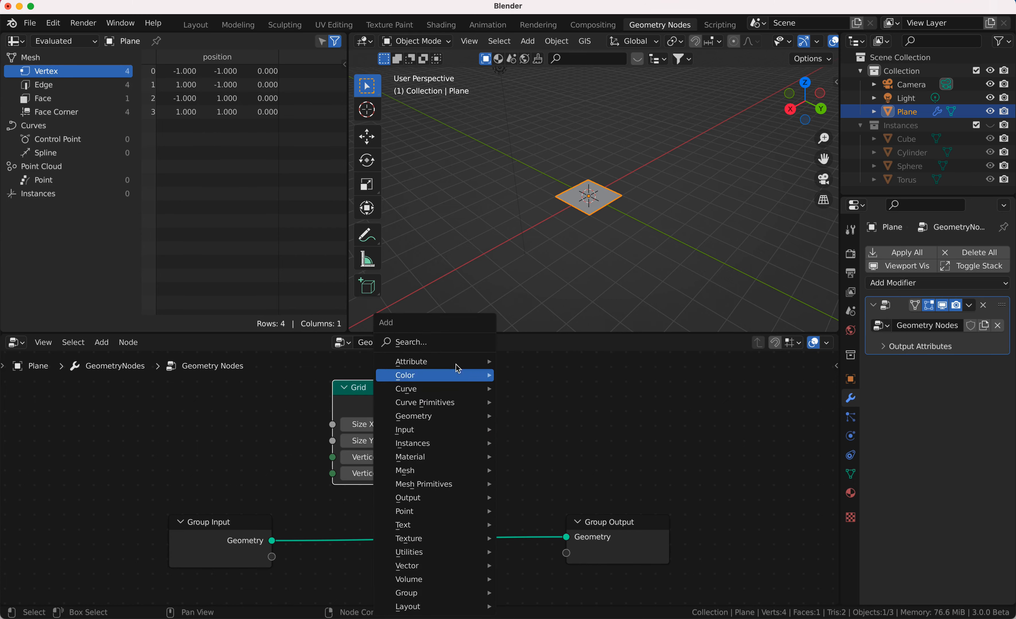
type("inst")
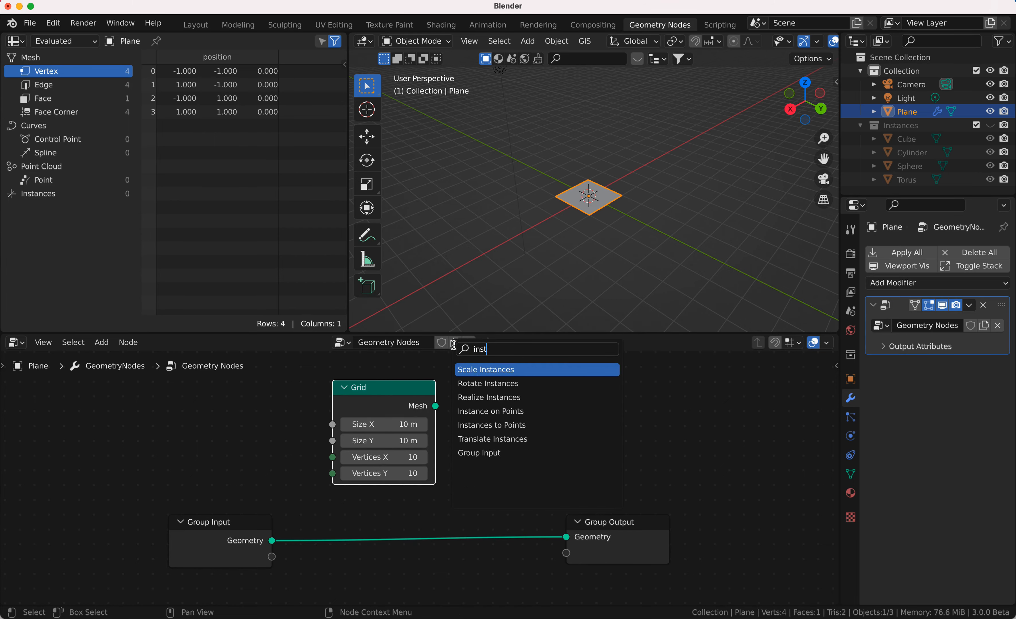
left_click(516, 412)
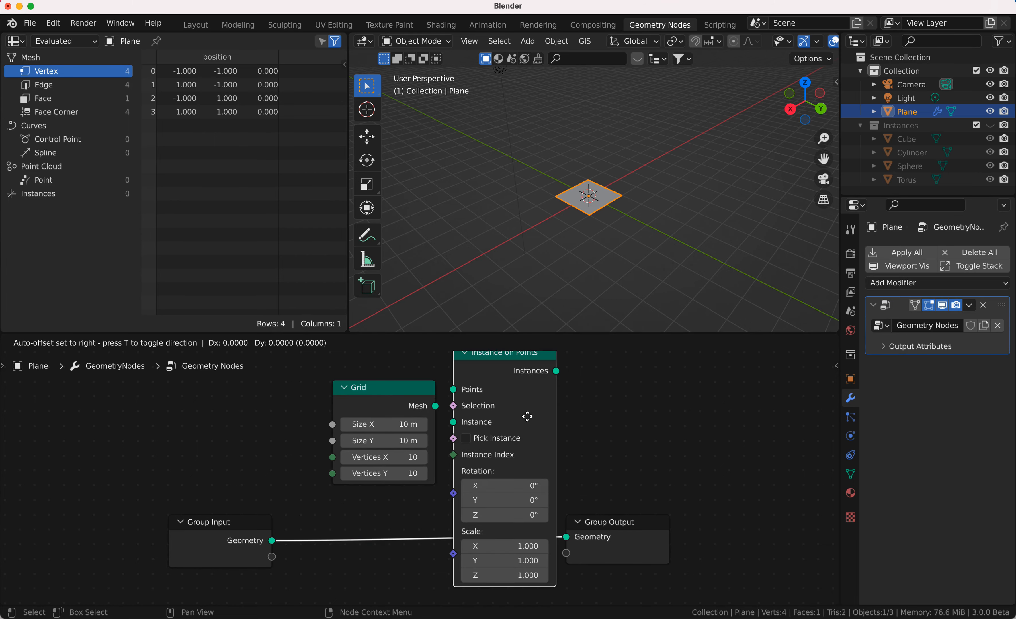
left_click(478, 453)
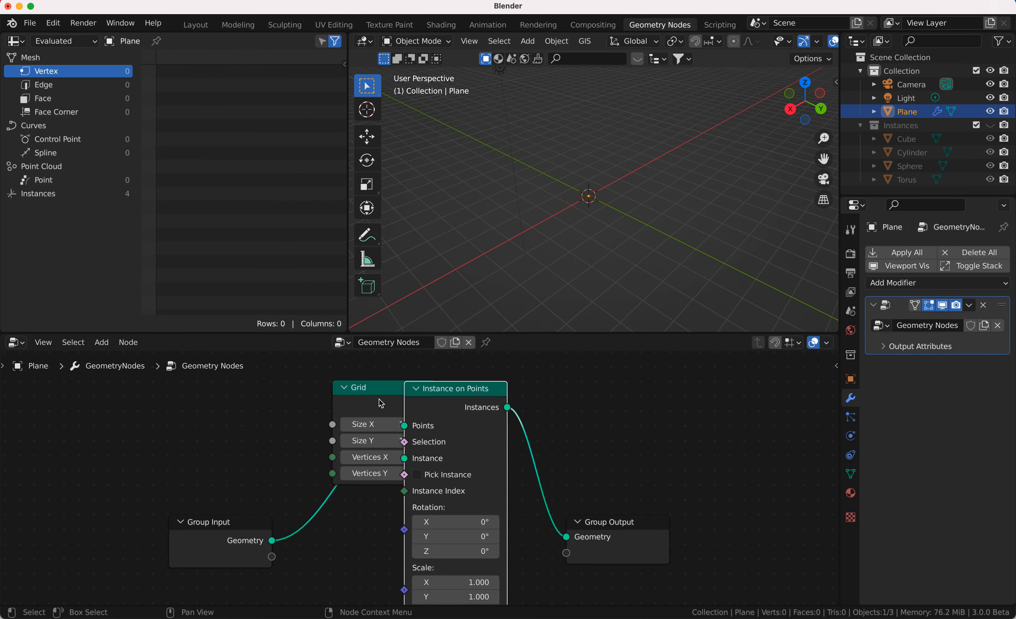
Connect the Grid's mesh to the Points input of Instance on Points and disconnect Group Input from the Grid's Size X
left_click(415, 407)
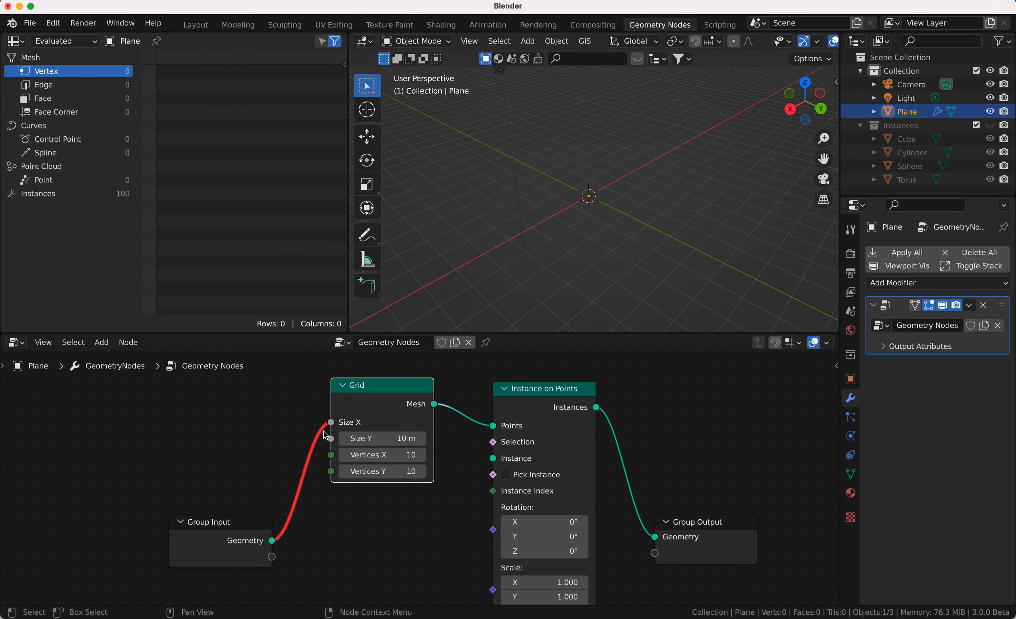
left_click_drag(331, 422, 286, 422)
scroll(437, 498, "down", 2)
scroll(438, 498, "down", 2, "ctrl")
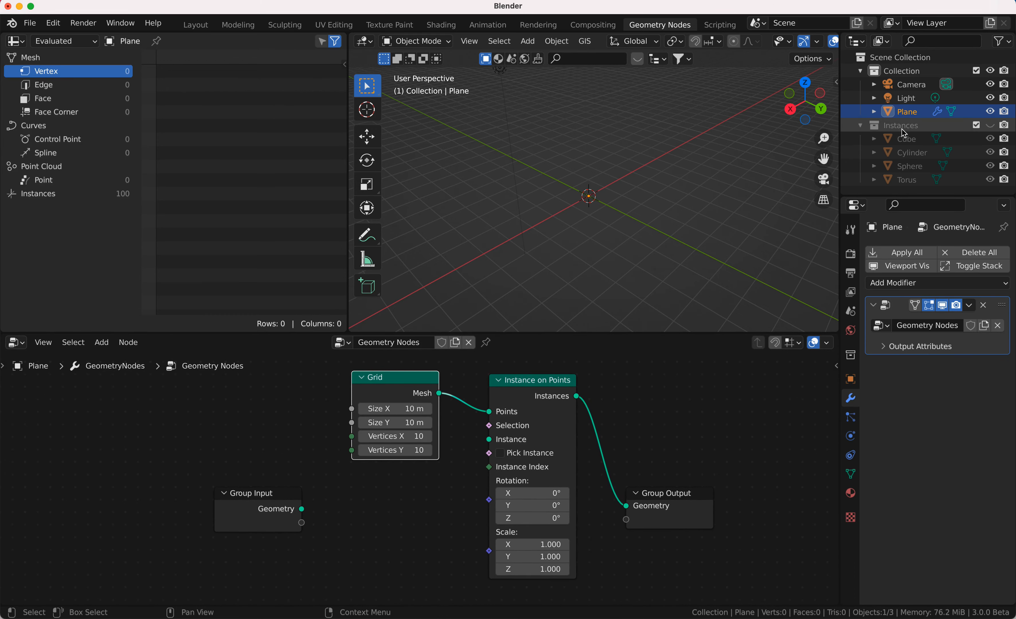
Bring the Instances collection in as a Collection Info node and connect its geometry to the Instance input of Instance on Points
left_click_drag(897, 125, 365, 520)
scroll(363, 522, "down", 2)
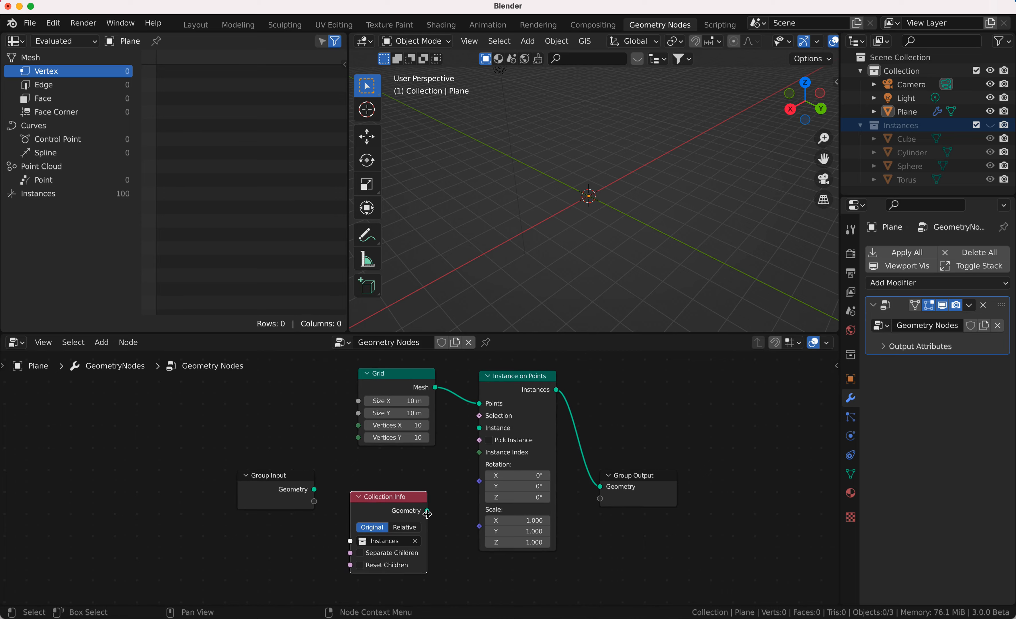
left_click_drag(430, 513, 481, 434)
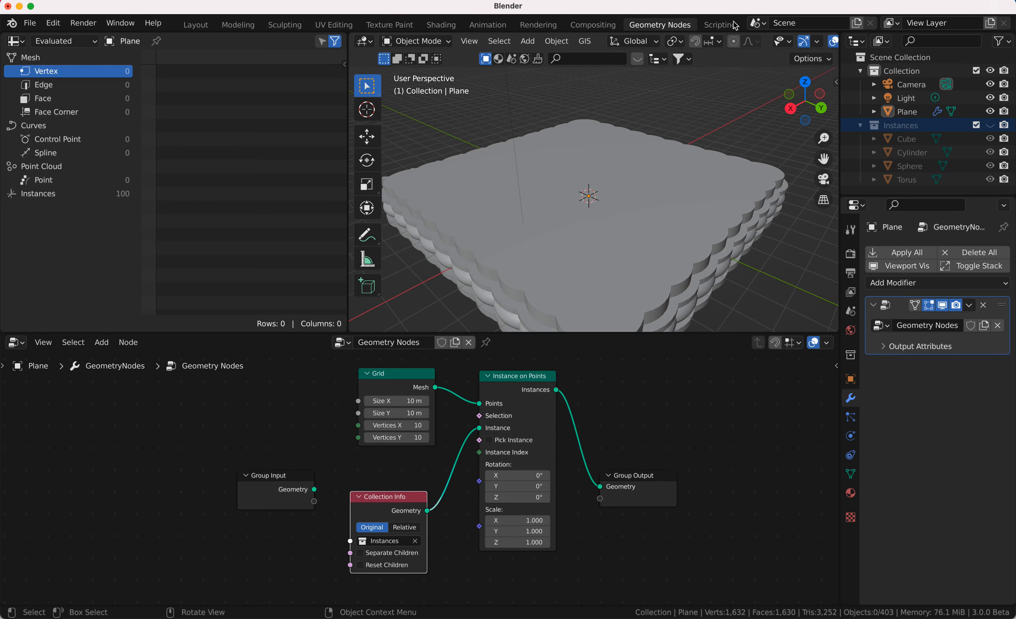
Display the 3D viewport in Material Preview shading with the whole instanced grid in view
scroll(809, 32, "down", 1)
scroll(810, 46, "down", 5)
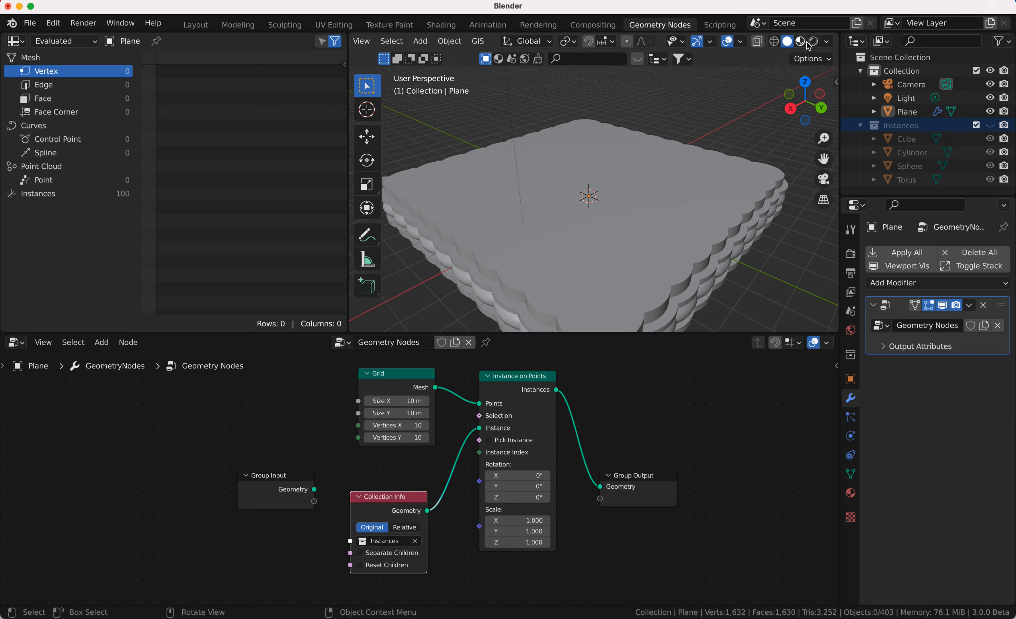
left_click(800, 41)
scroll(654, 252, "down", 4)
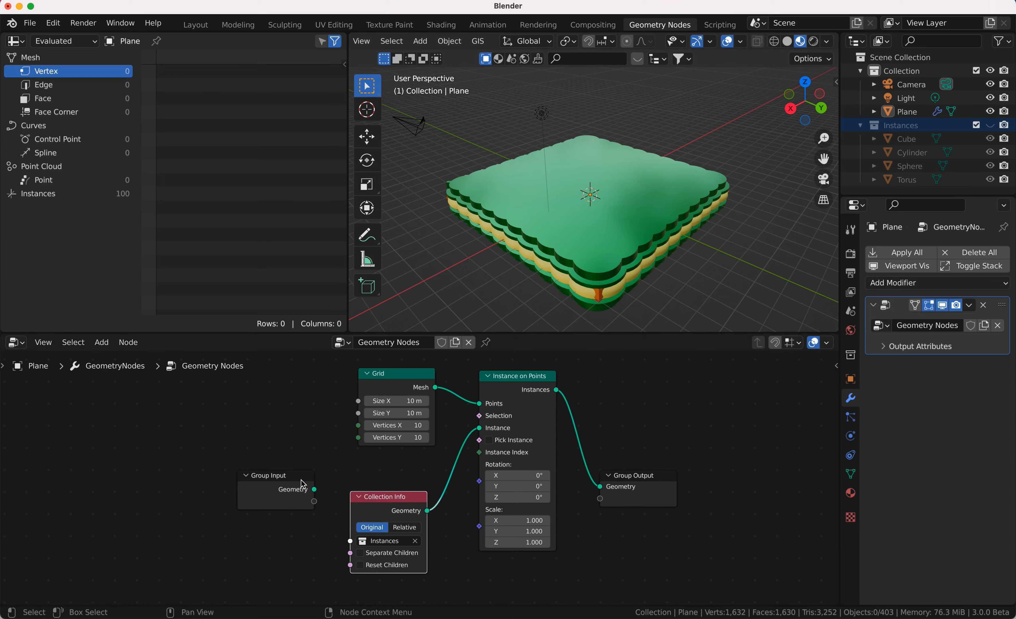
Insert a Transform node between Collection Info and Instance on Points and set its scale to 0.400 on all axes
left_click_drag(303, 484, 214, 467)
left_click_drag(389, 495, 282, 503)
key("shift+a")
left_click(360, 348)
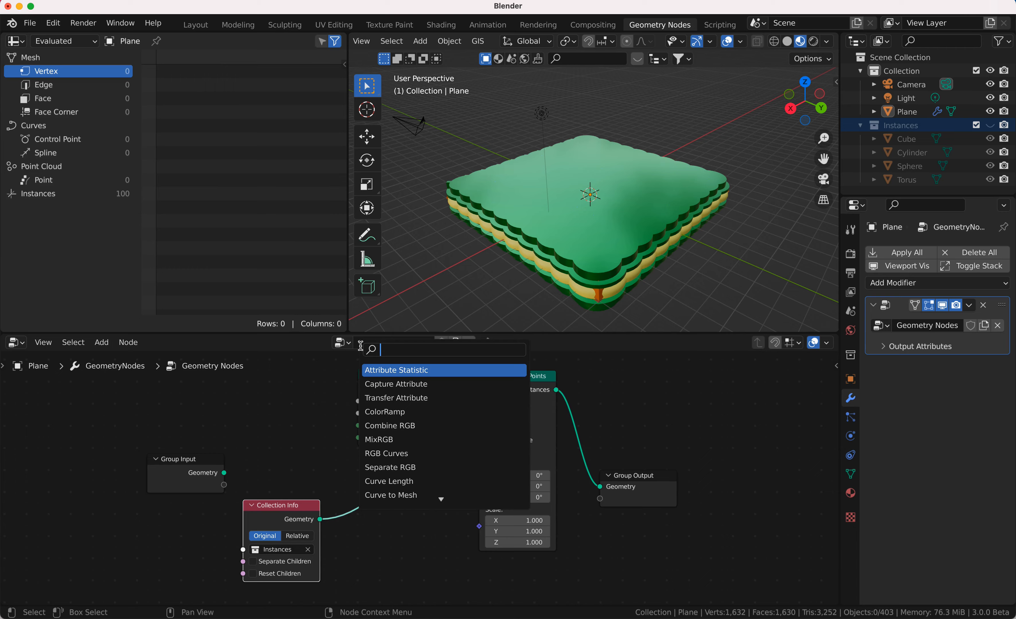
type("tra")
key("Return")
left_click(379, 477)
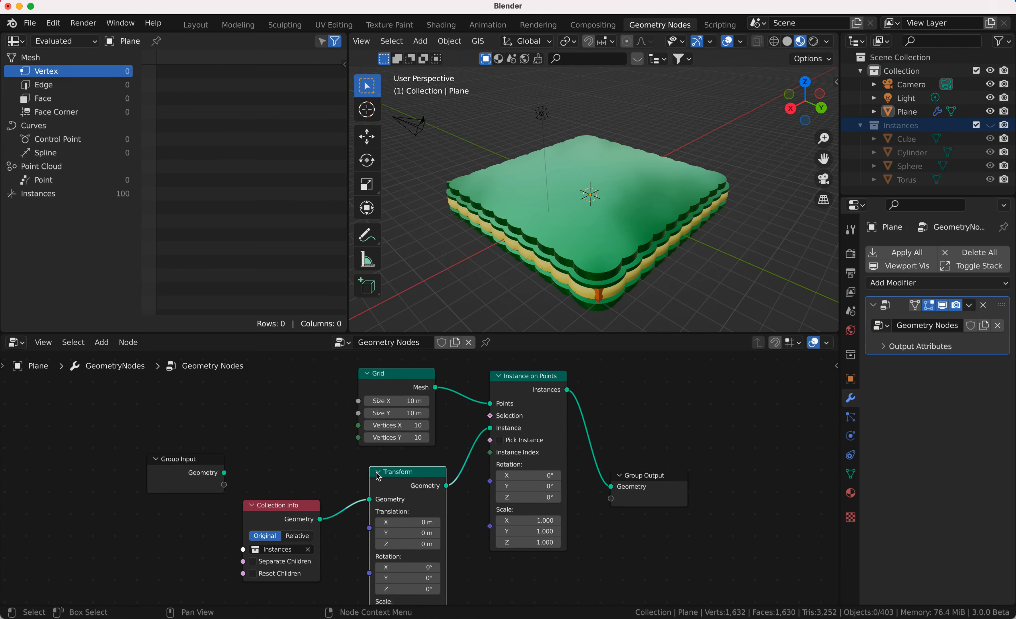
scroll(379, 477, "down", 5)
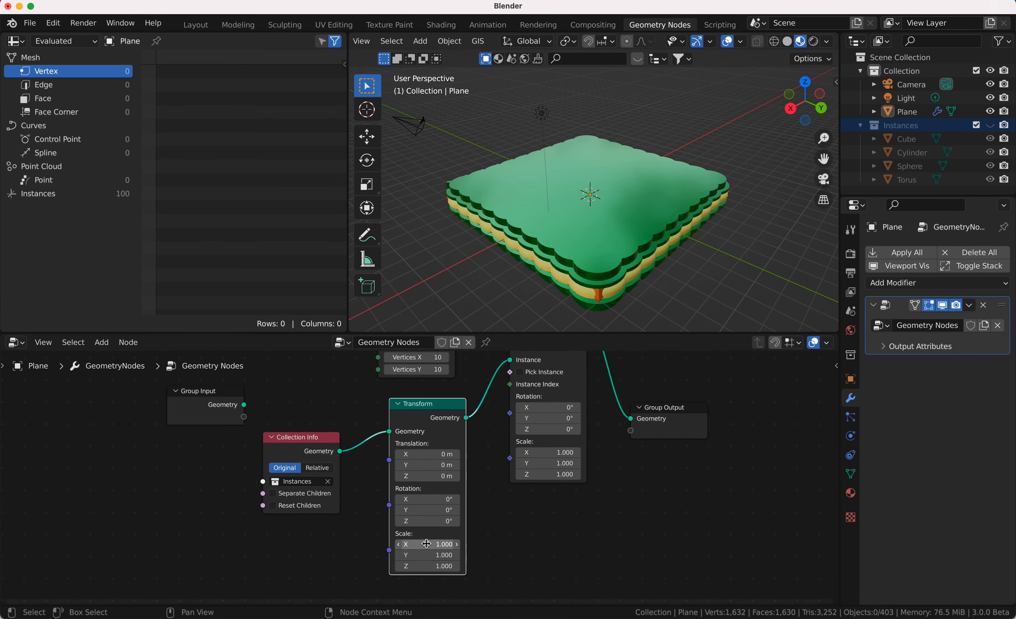
left_click_drag(428, 567, 388, 567)
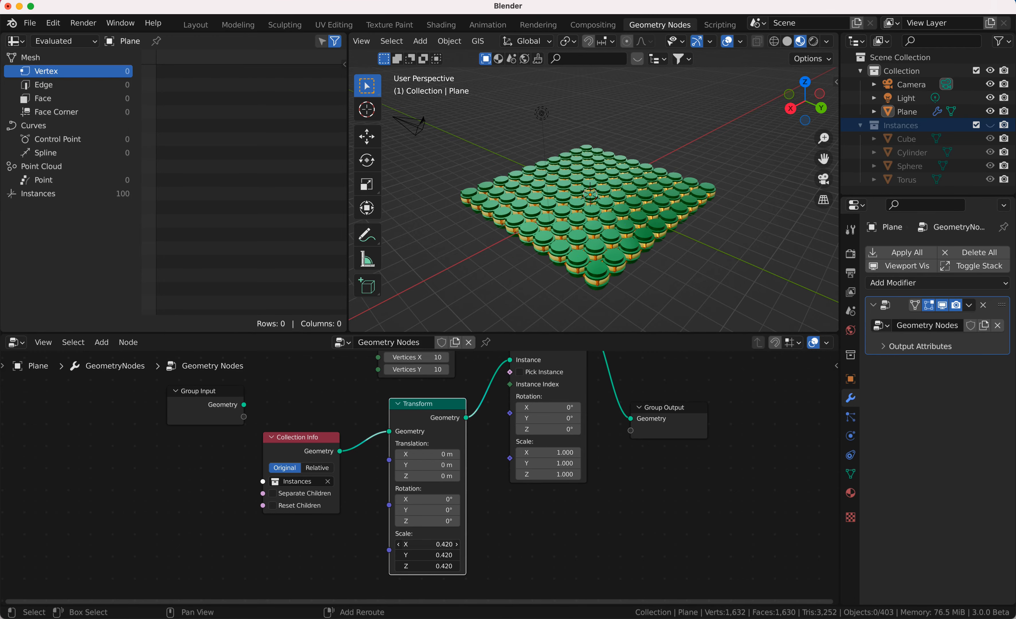
Enable Pick Instance on Instance on Points, and Separate Children and Reset Children on Collection Info
scroll(500, 414, "up", 3)
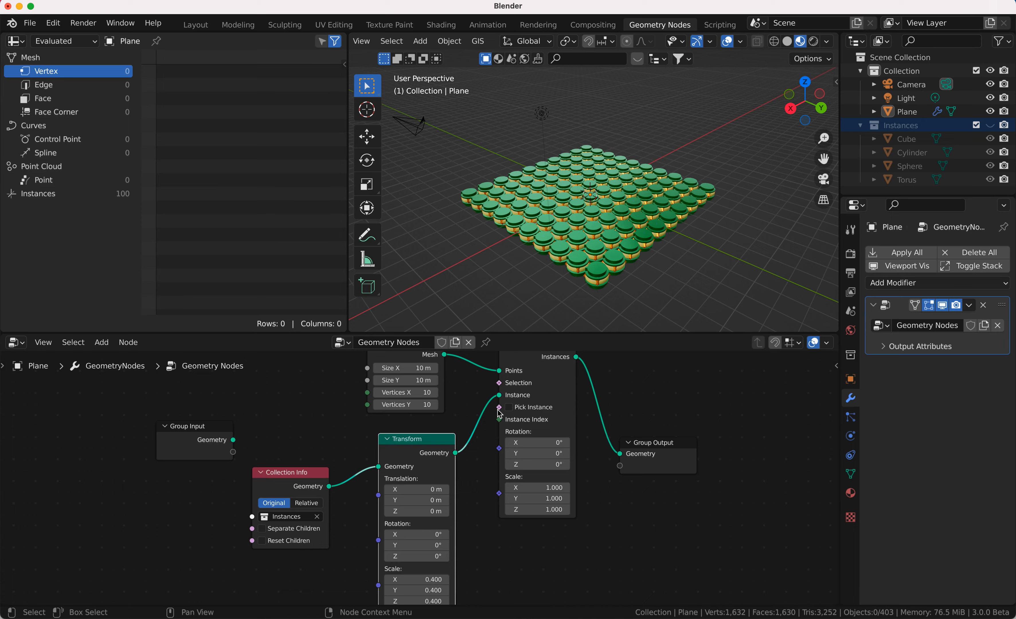
scroll(513, 413, "right", 5)
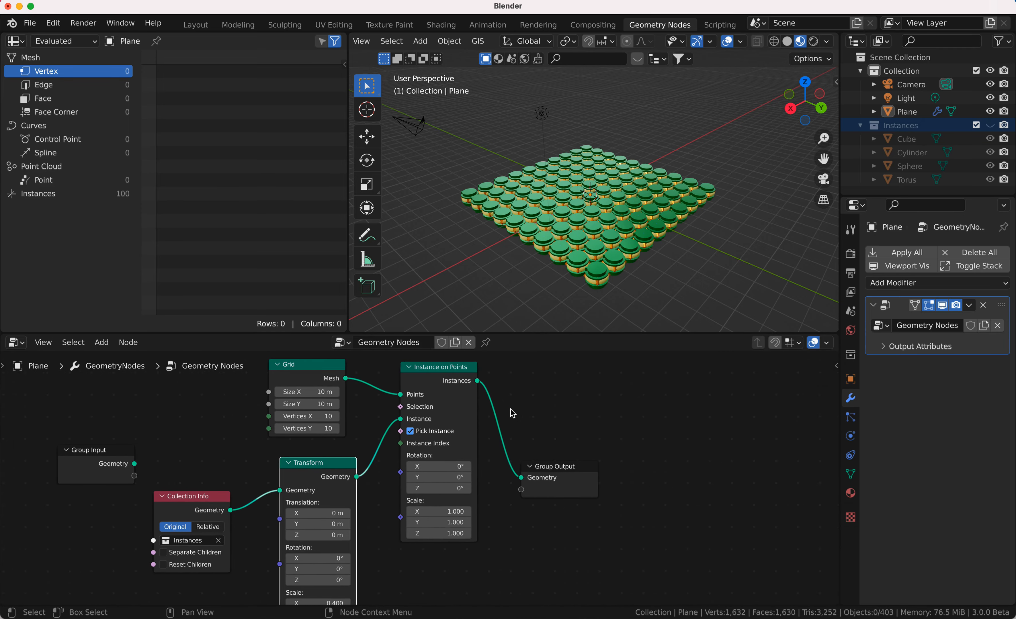
left_click(154, 555)
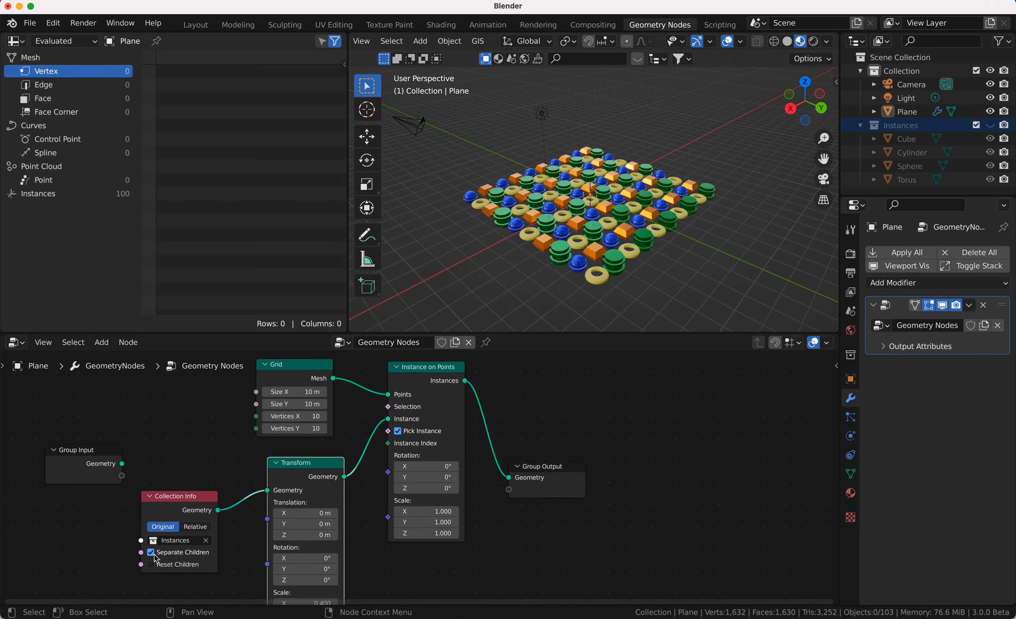
left_click(154, 568)
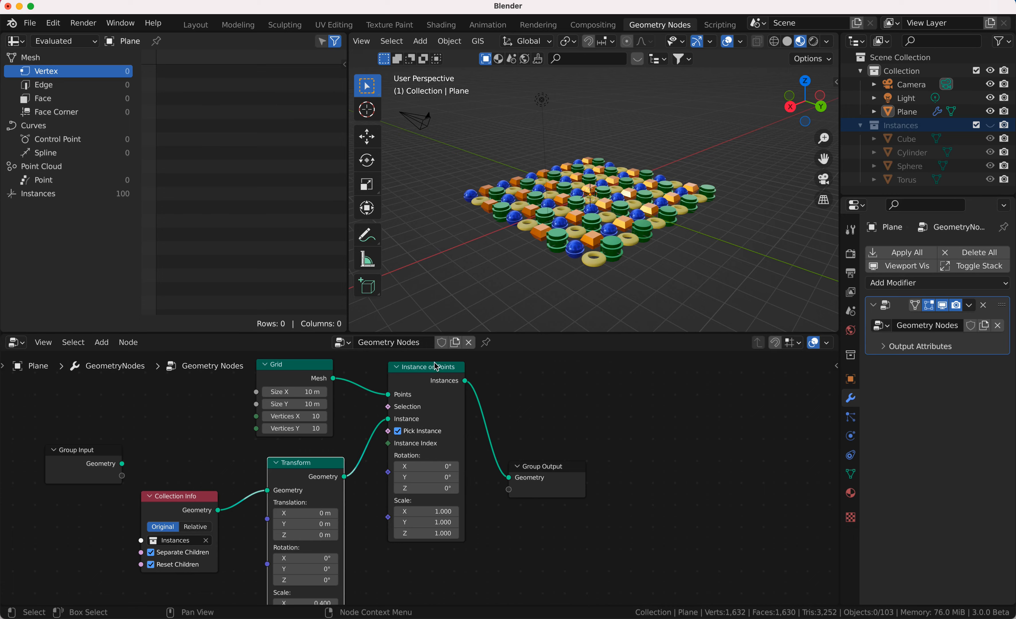
Shift Instance on Points and Group Output together away from the other nodes to make room, and save the file
left_click_drag(434, 359, 541, 509)
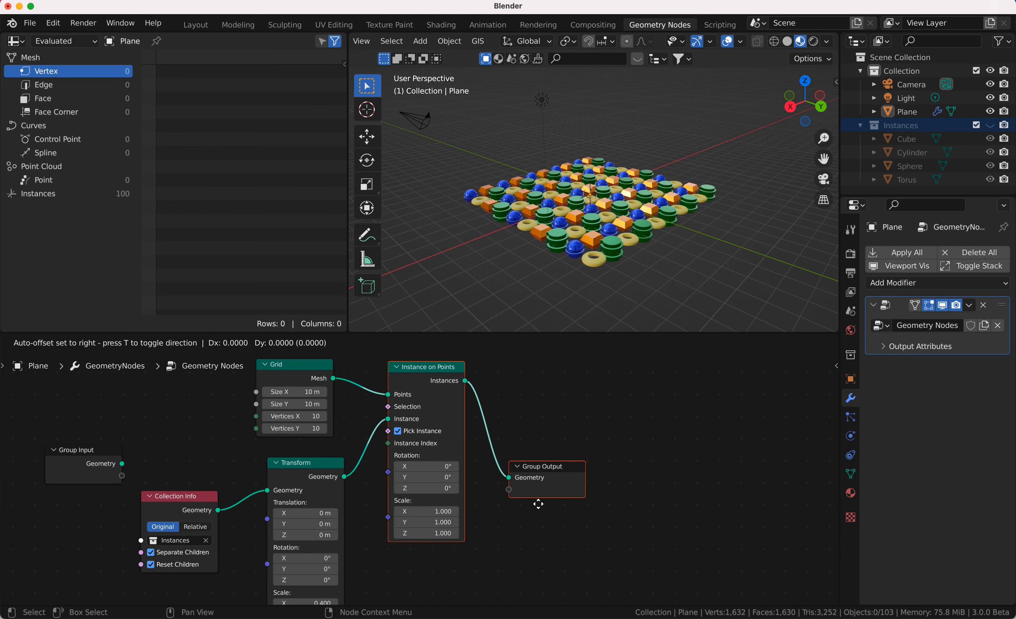
key("g")
left_click(731, 508)
key("super+s")
Add a Random Value node in the free space between Transform and Instance on Points
key("shift+a")
type("ran")
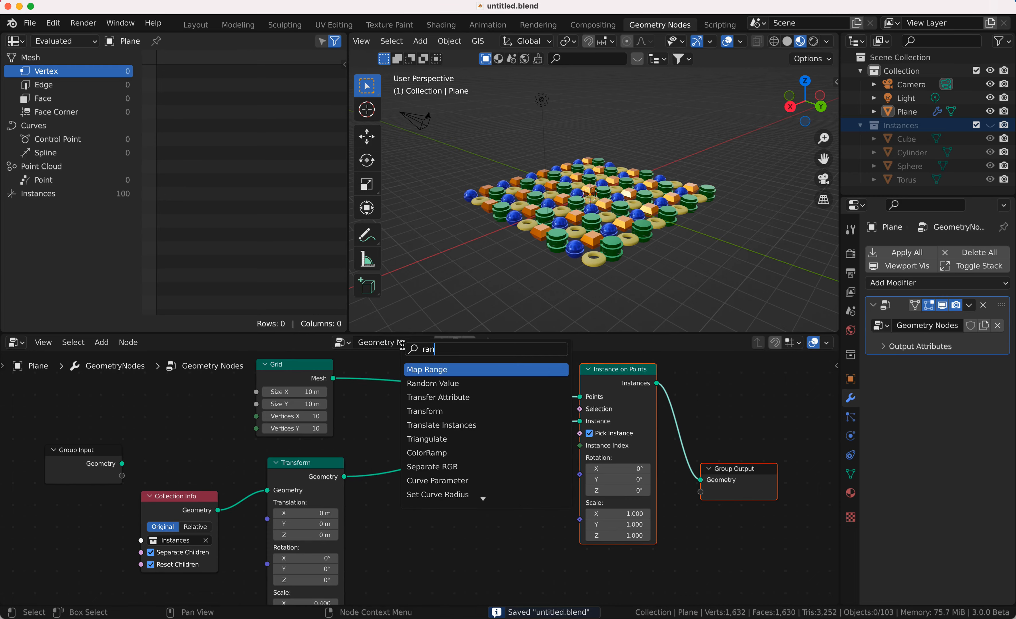
type("do")
key("Return")
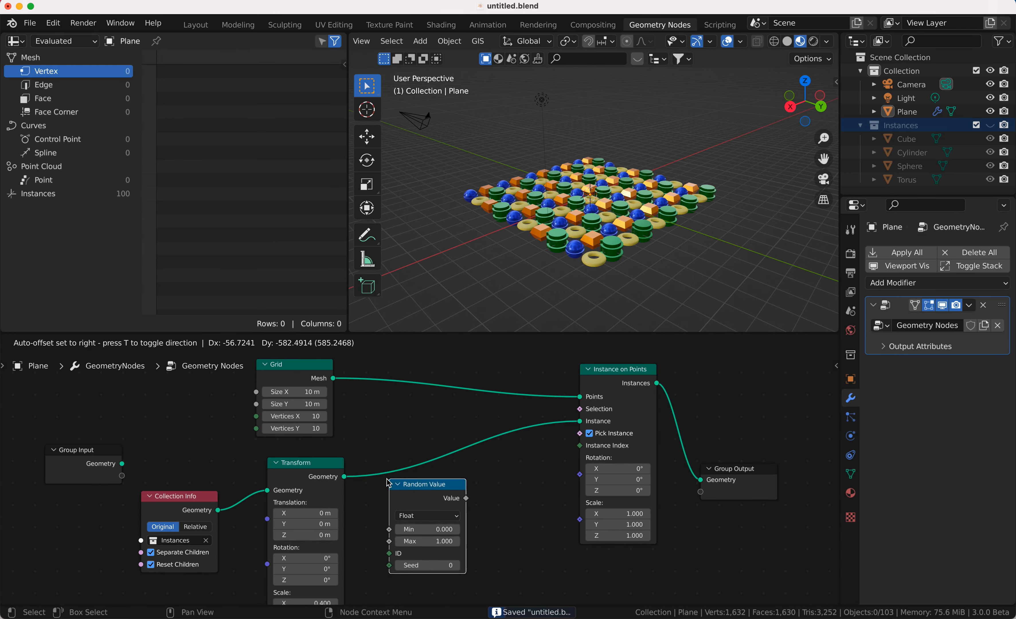
left_click(380, 490)
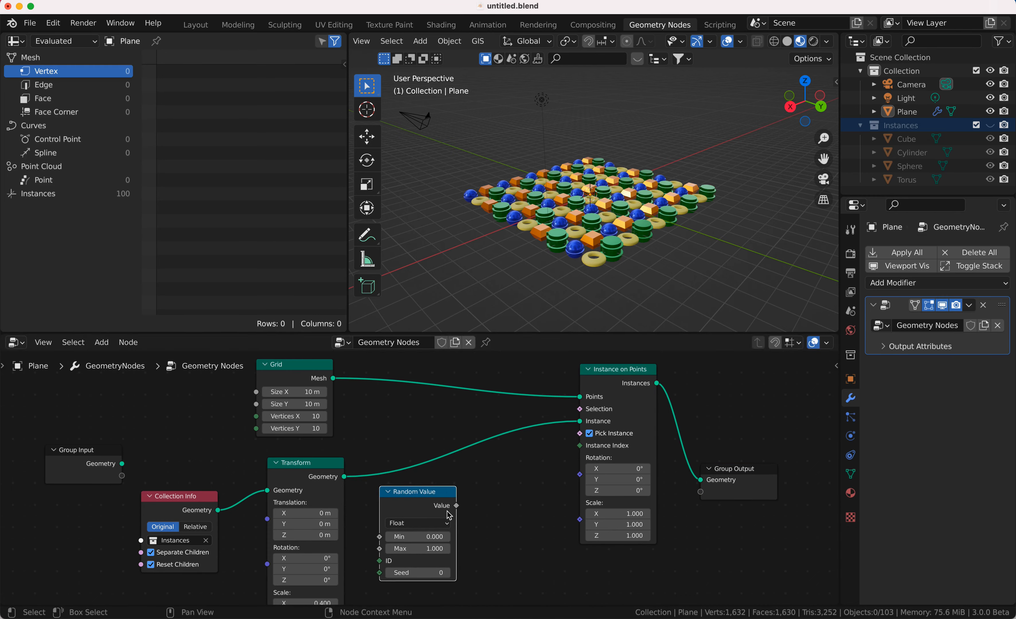
Set Random Value to Integer with a maximum of 3 and connect its value to the Instance Index input
left_click(426, 523)
left_click(425, 548)
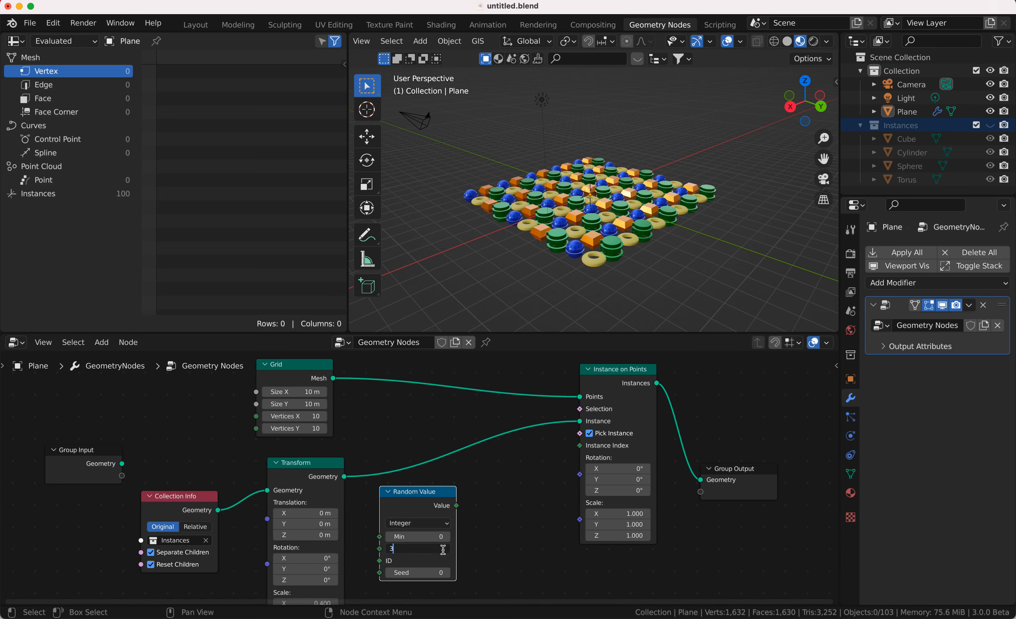
key("Return")
left_click_drag(458, 509, 581, 446)
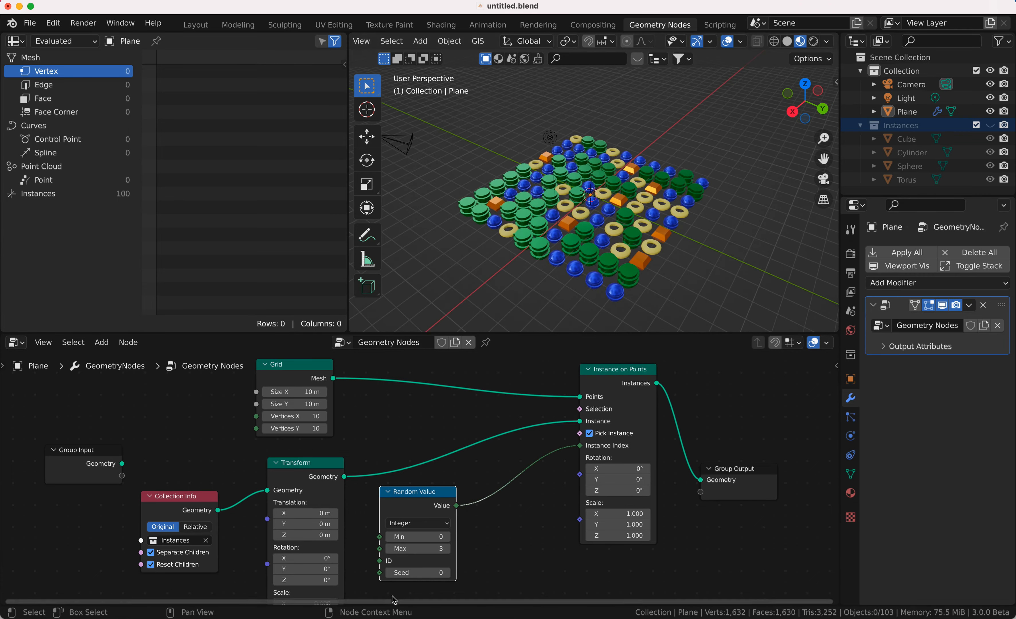
Set the Random Value seed to 4 to reshuffle the objects on the grid
left_click(447, 574)
left_click(447, 574)
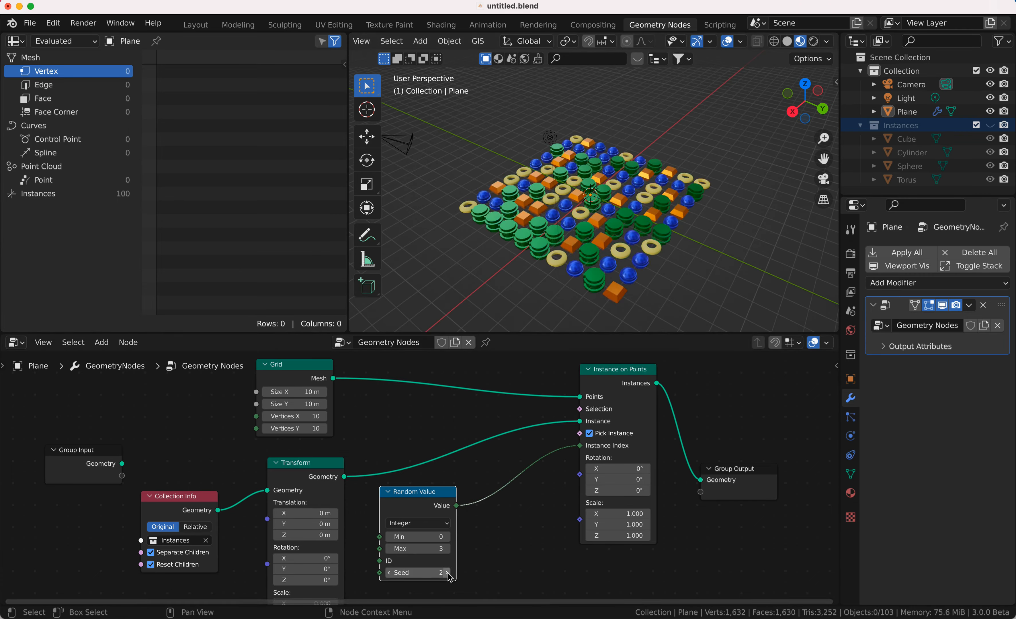
left_click(448, 574)
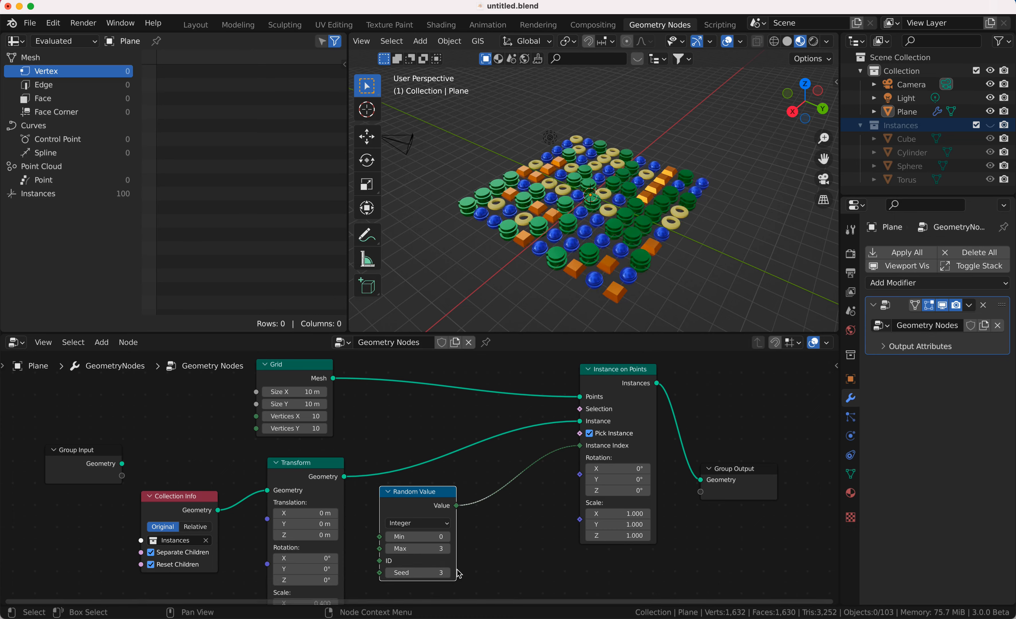
left_click(448, 574)
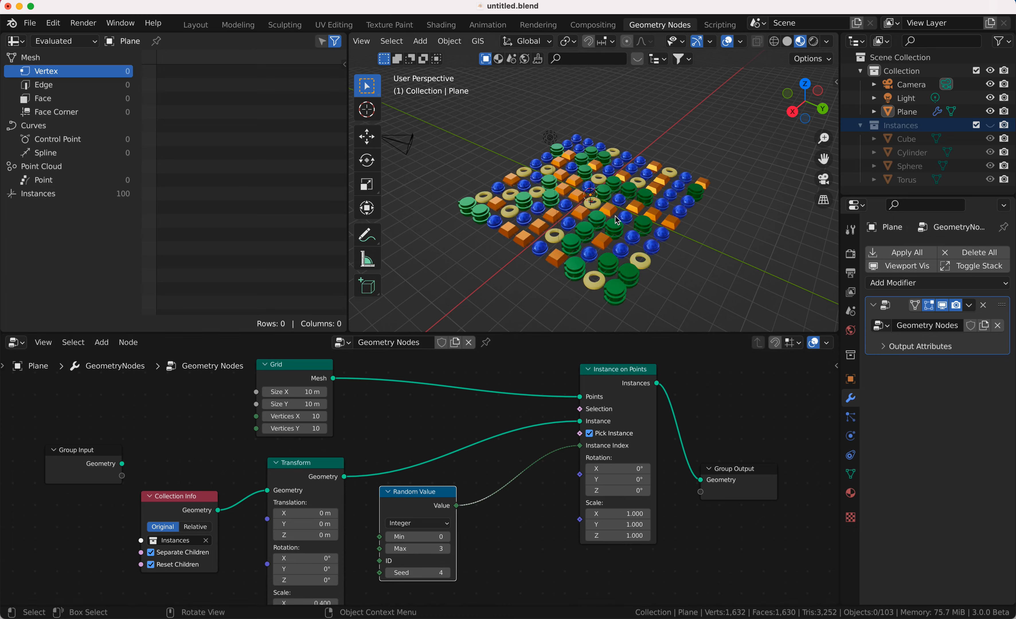
mouse_move(600, 225)
middle_mouse_down()
mouse_move(643, 226)
mouse_move(601, 210)
middle_mouse_up()
scroll(601, 209, "down", 3)
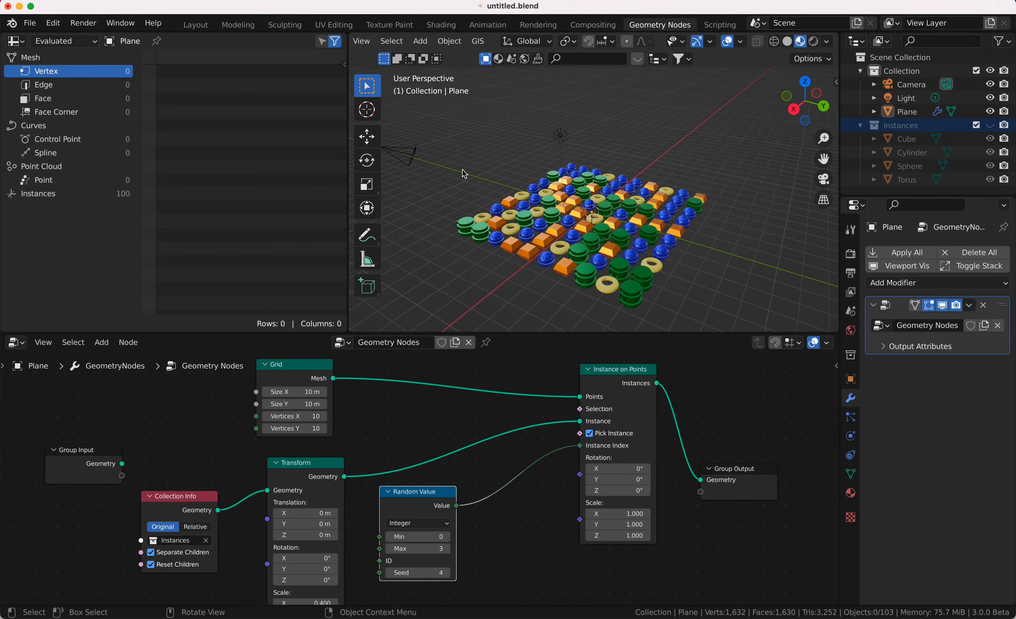
Add a Mesh Line node above the Grid node
scroll(426, 354, "up", 5)
scroll(426, 353, "left", 5)
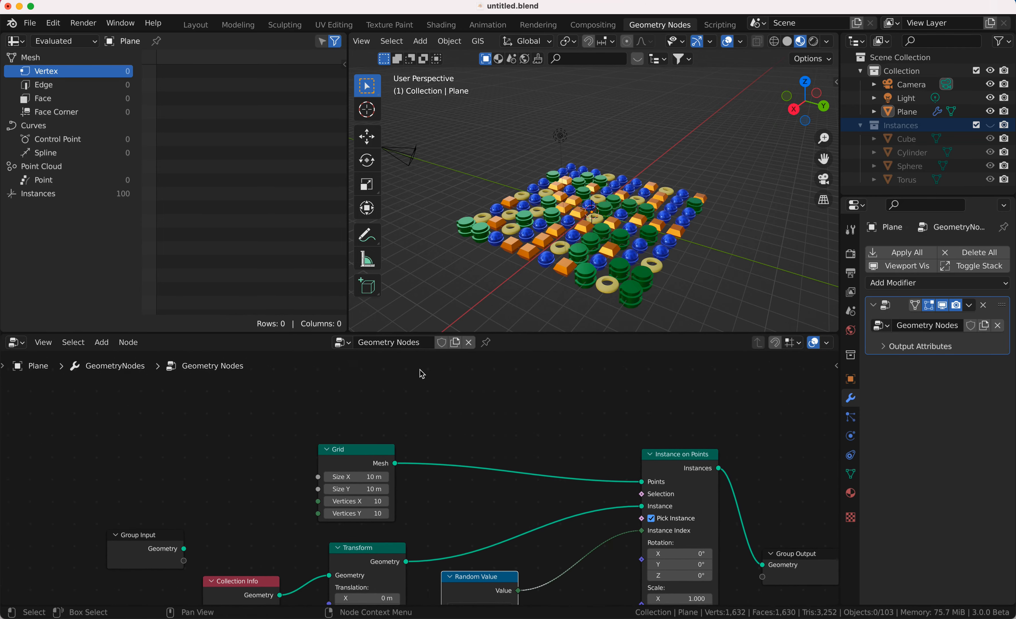
scroll(421, 380, "up", 1)
key("shift+a")
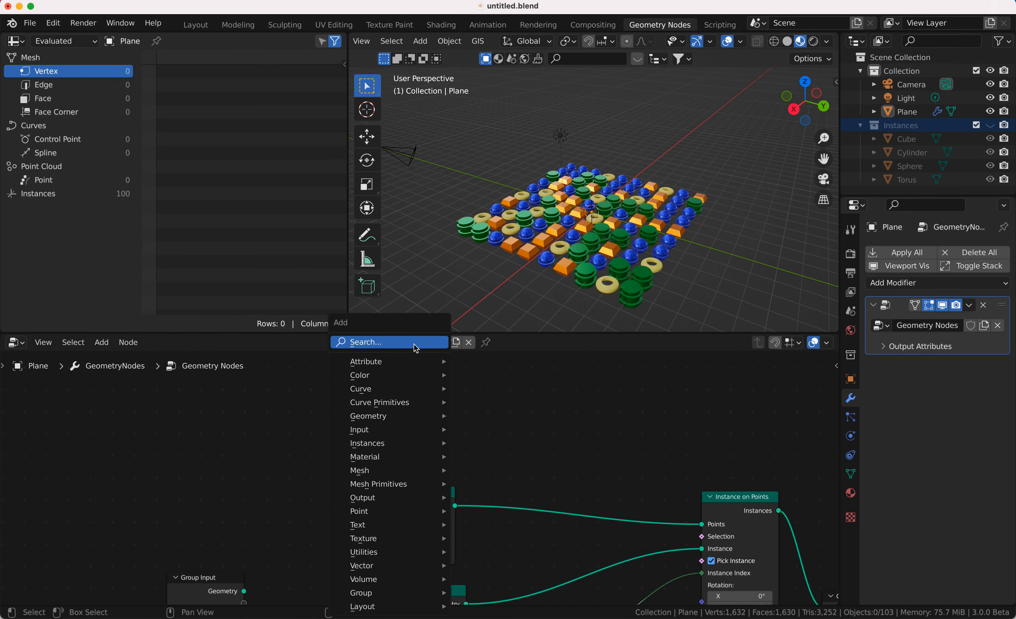
left_click(415, 343)
type("mes")
key("Return")
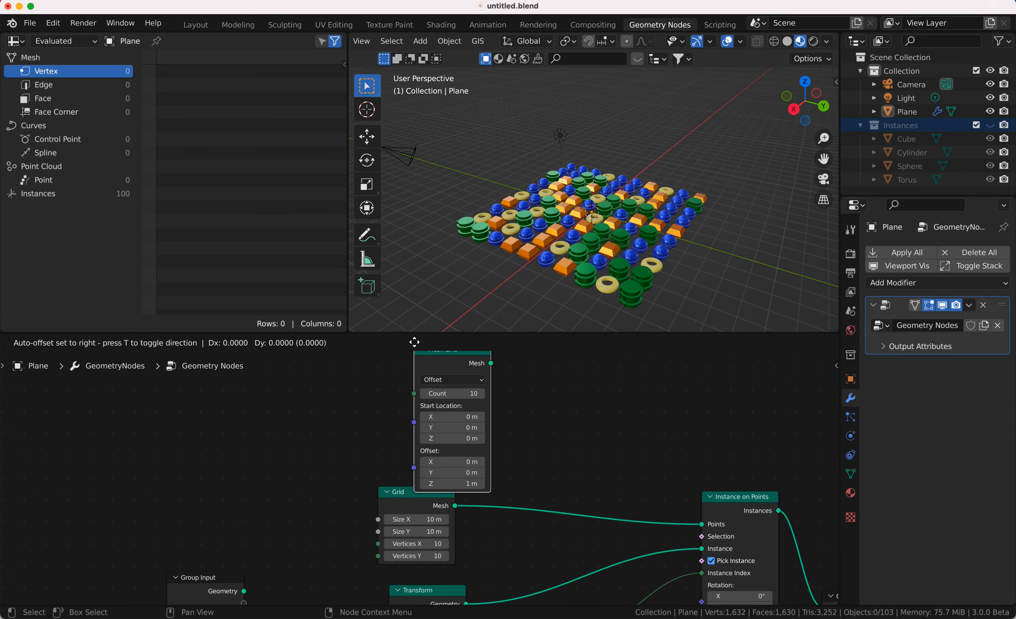
left_click(390, 336)
scroll(646, 478, "up", 3)
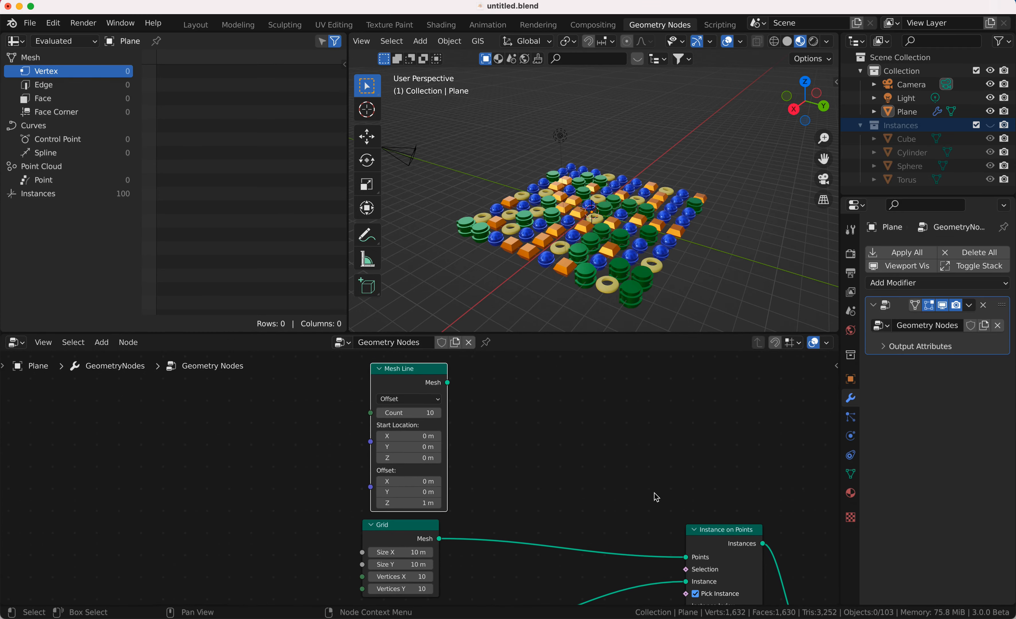
Duplicate Instance on Points beside Mesh Line with Pick Instance off, feeding it Mesh Line as Points and Grid as Instance
key("shift+d")
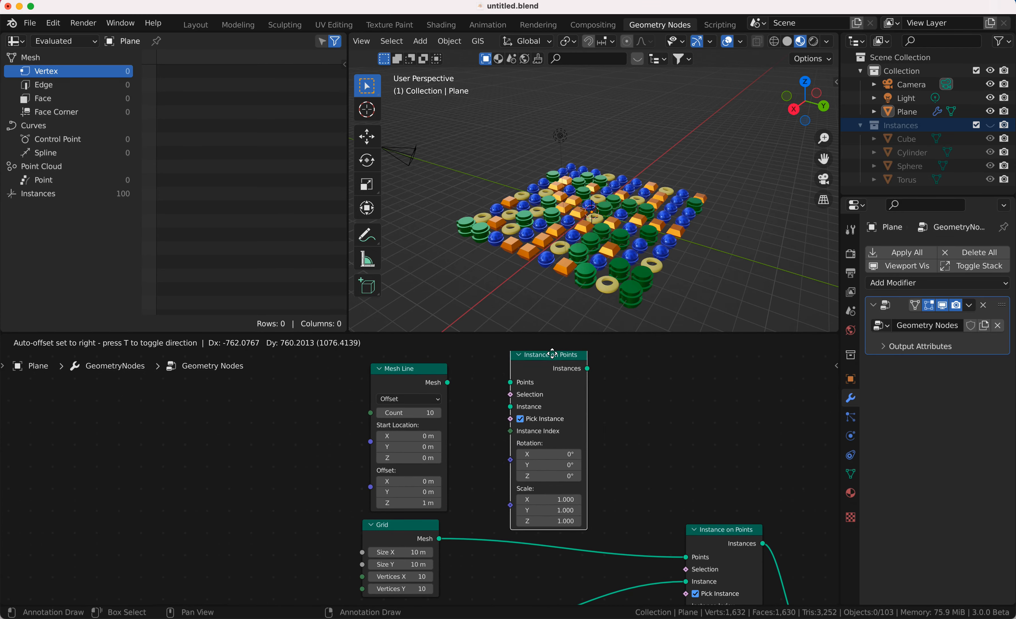
left_click(555, 357)
left_click_drag(448, 383, 511, 384)
left_click_drag(441, 541, 518, 412)
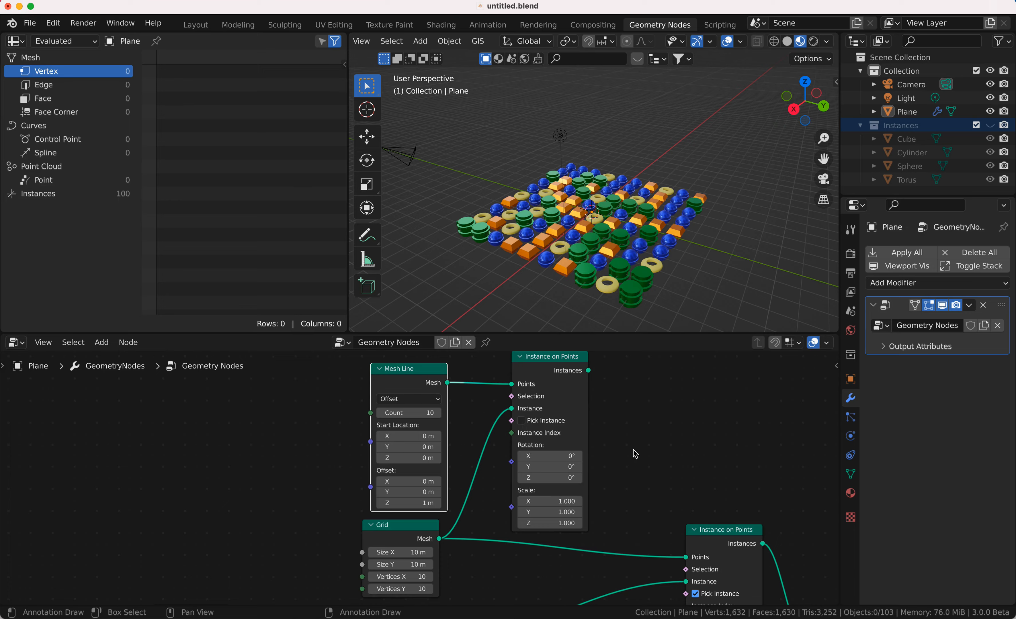
Connect the duplicate's Instances output to the Points input of the original Instance on Points, replacing the Grid link
scroll(634, 450, "right", 2)
left_click_drag(568, 382, 664, 566)
scroll(662, 223, "down", 6)
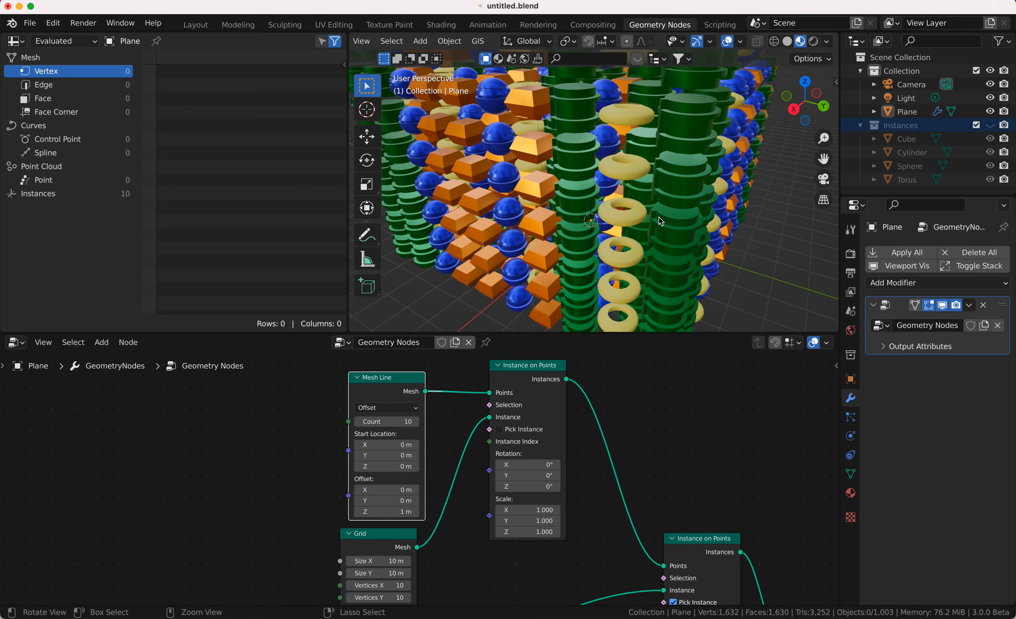
scroll(661, 223, "up", 4, "ctrl")
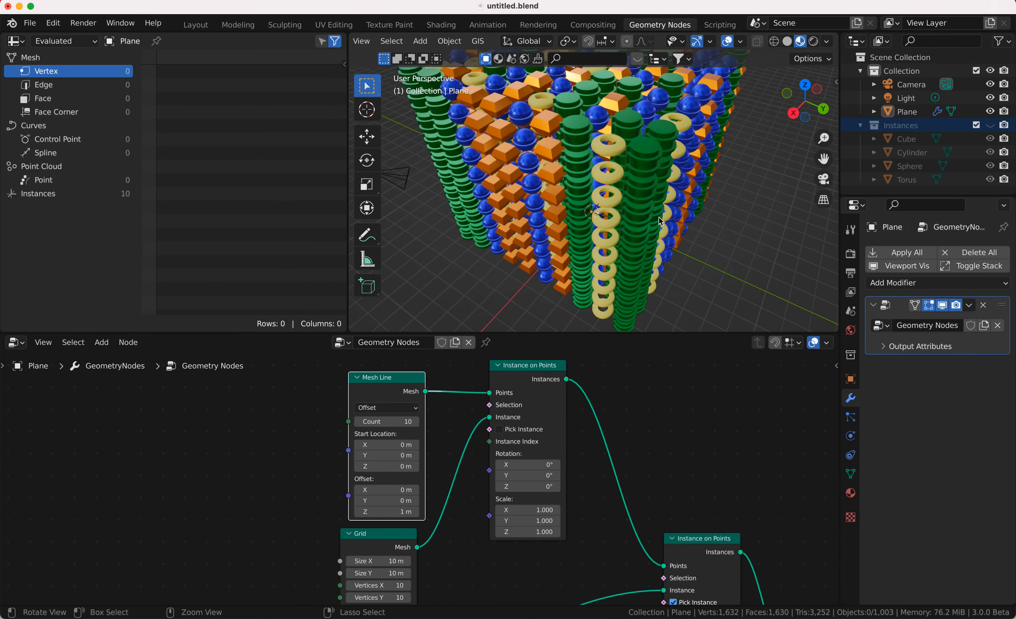
scroll(661, 223, "down", 5, "ctrl")
scroll(661, 222, "up", 3, "shift")
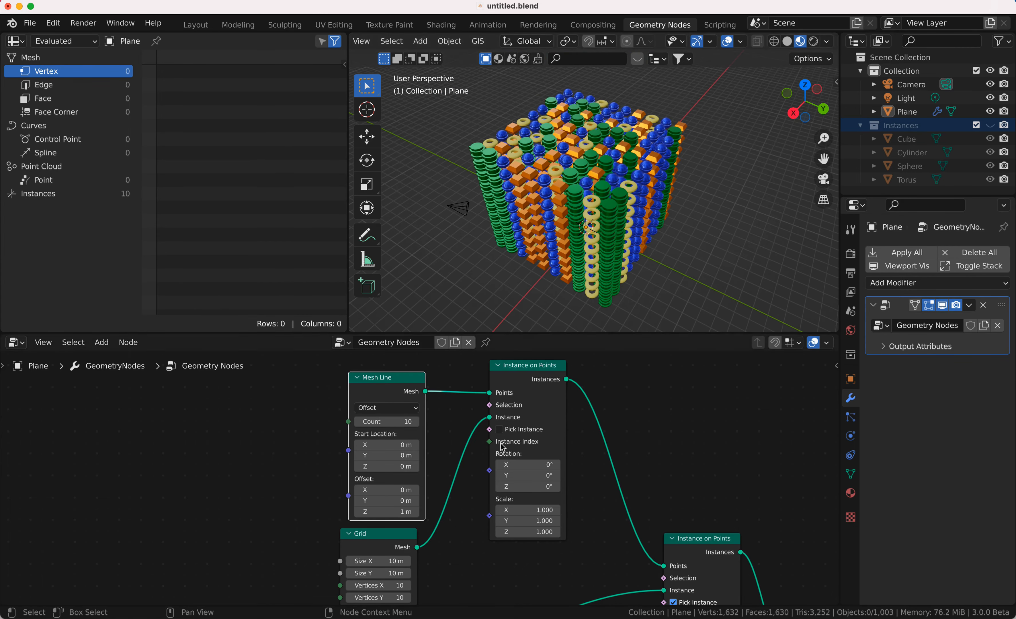
Examine how the objects repeat along the vertical columns and compare this with the chained Instance on Points nodes
left_click(595, 288)
scroll(585, 474, "down", 3)
scroll(585, 474, "right", 3)
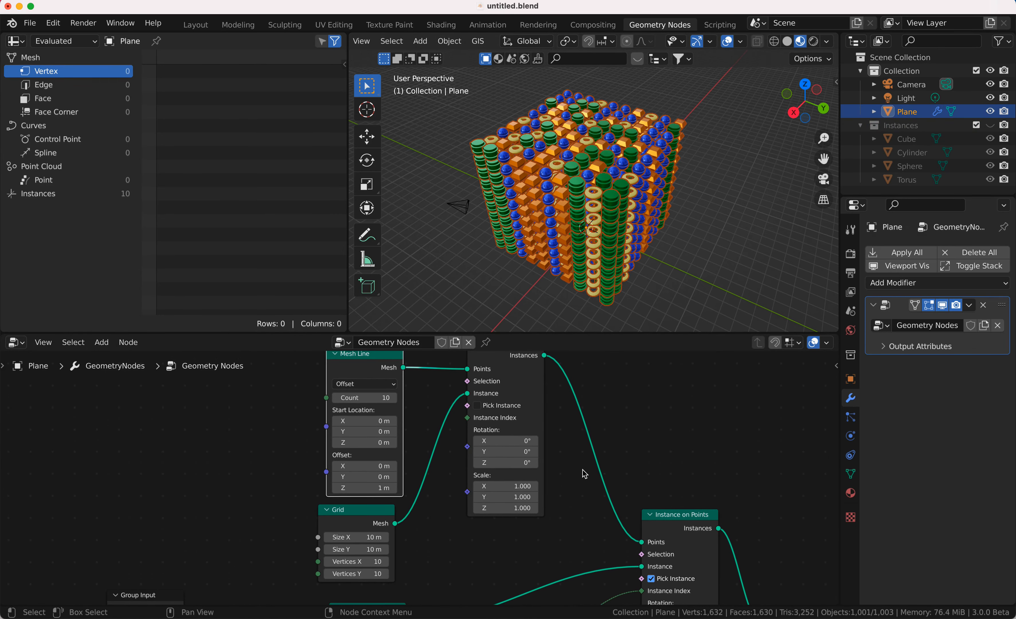
scroll(585, 474, "up", 3)
scroll(585, 474, "down", 4)
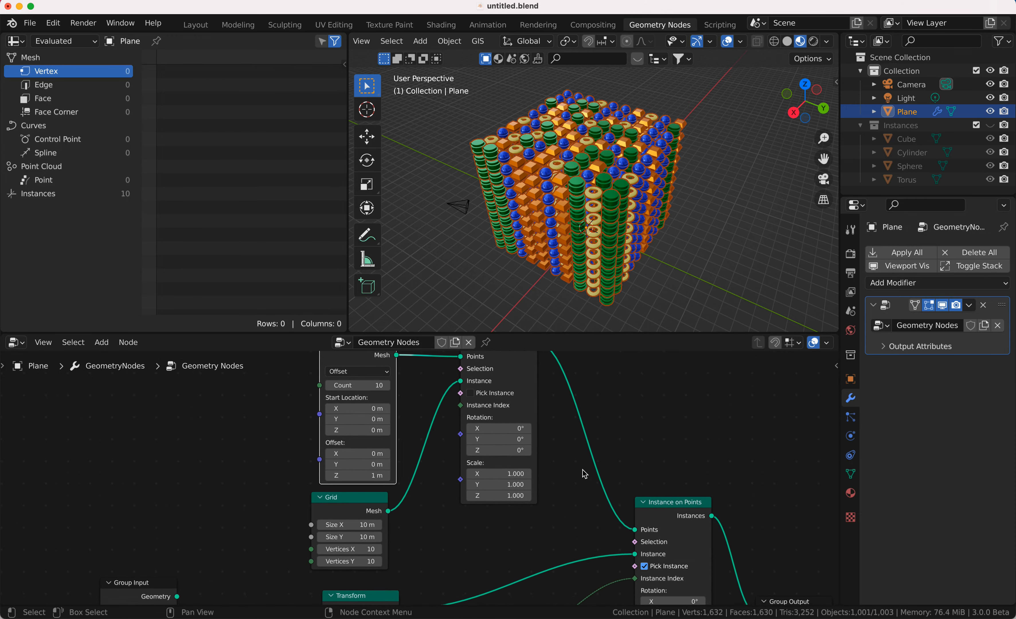
scroll(584, 474, "down", 10)
scroll(585, 474, "left", 2)
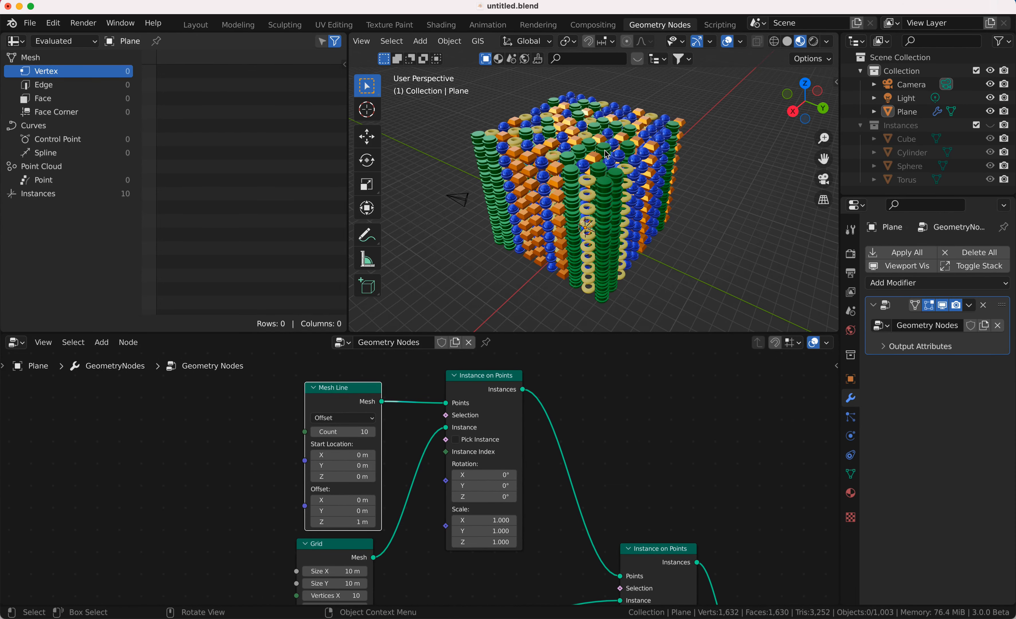
scroll(598, 530, "up", 2)
scroll(631, 185, "left", 5)
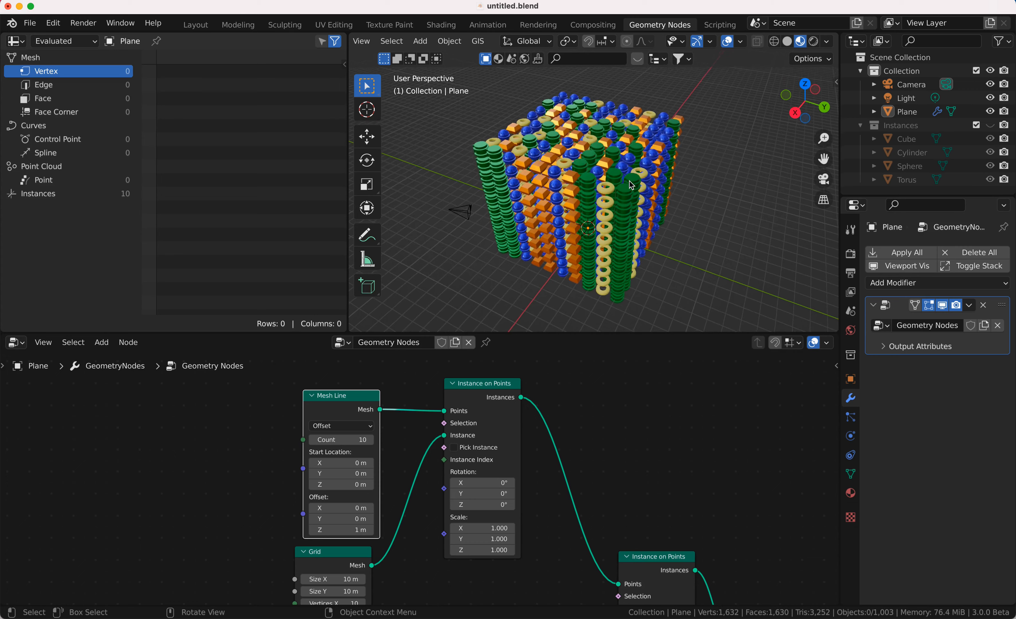
scroll(632, 185, "right", 5)
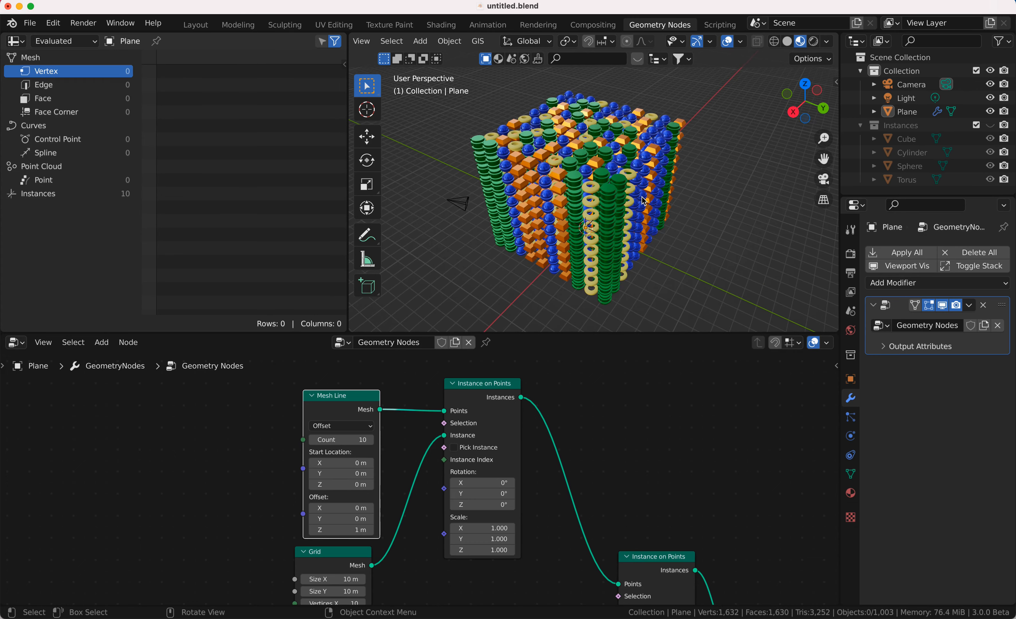
scroll(644, 202, "left", 5)
scroll(644, 202, "right", 5)
Insert a Realize Instances node between the Mesh Line's Instance on Points and the final Instance on Points node
key("shift+a")
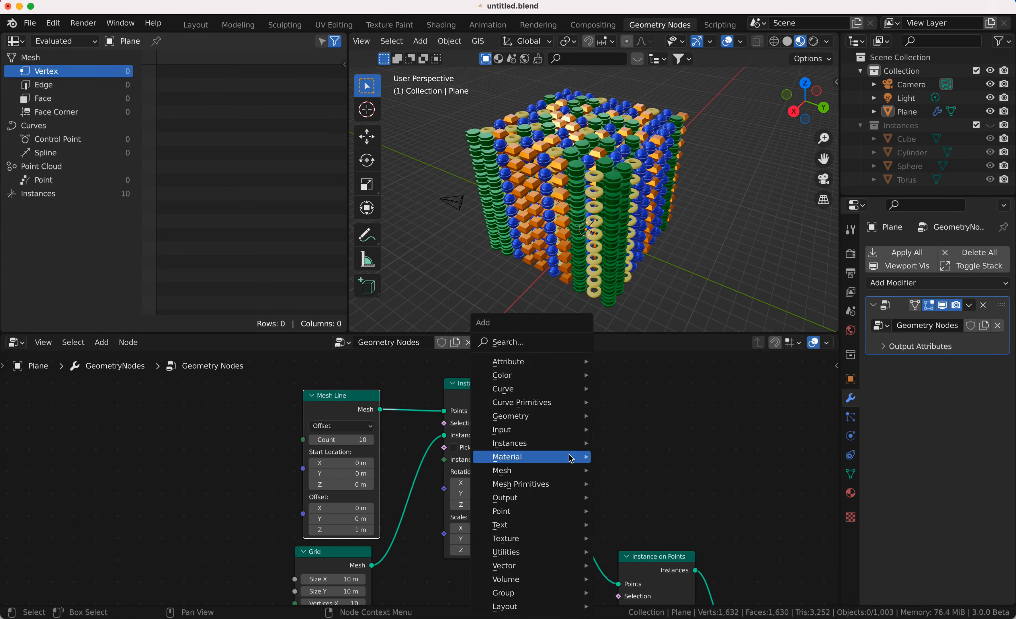
left_click(480, 343)
type("re")
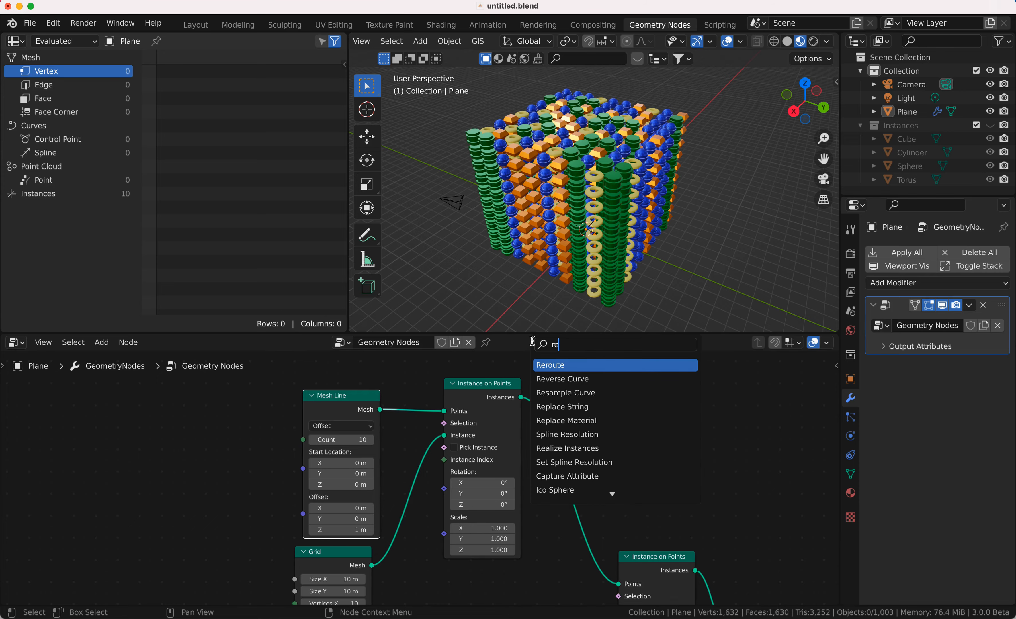
type("al")
key("Return")
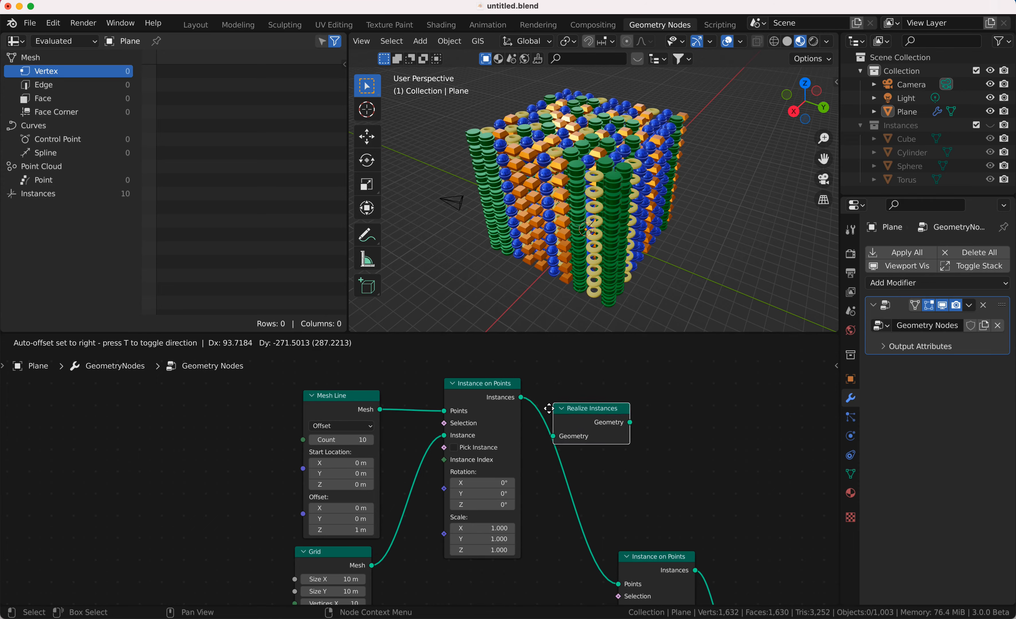
left_click(547, 421)
Examine how the randomly picked objects are distributed along the vertical columns of the cube from several angles
middle_click_drag(566, 216, 618, 174)
scroll(580, 217, "right", 3, "shift")
scroll(580, 217, "right", 5)
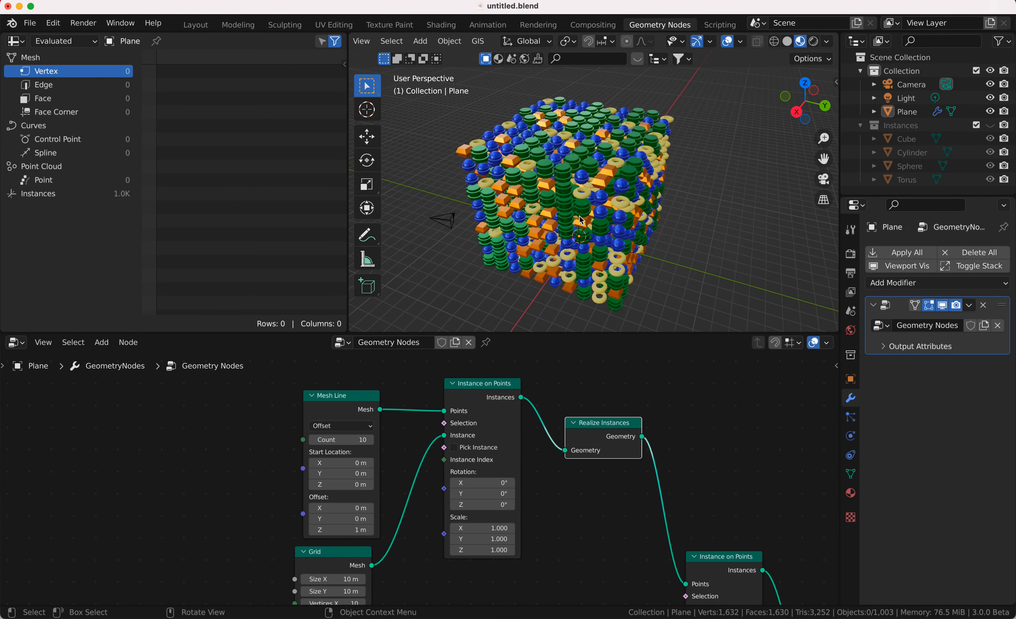
scroll(580, 217, "left", 4)
scroll(580, 216, "right", 3)
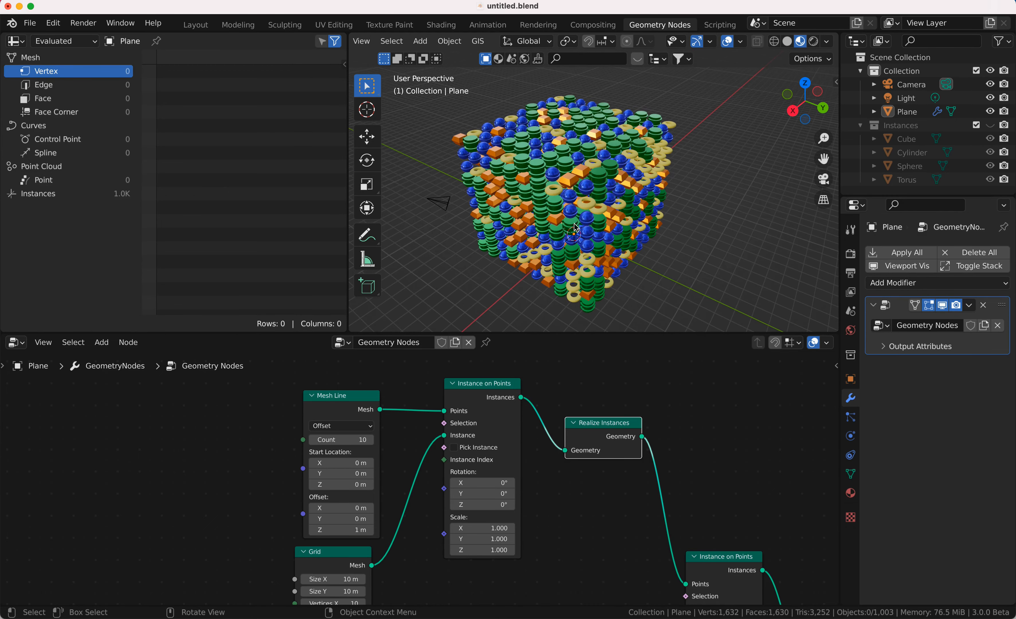
scroll(570, 202, "right", 5)
scroll(571, 202, "left", 3)
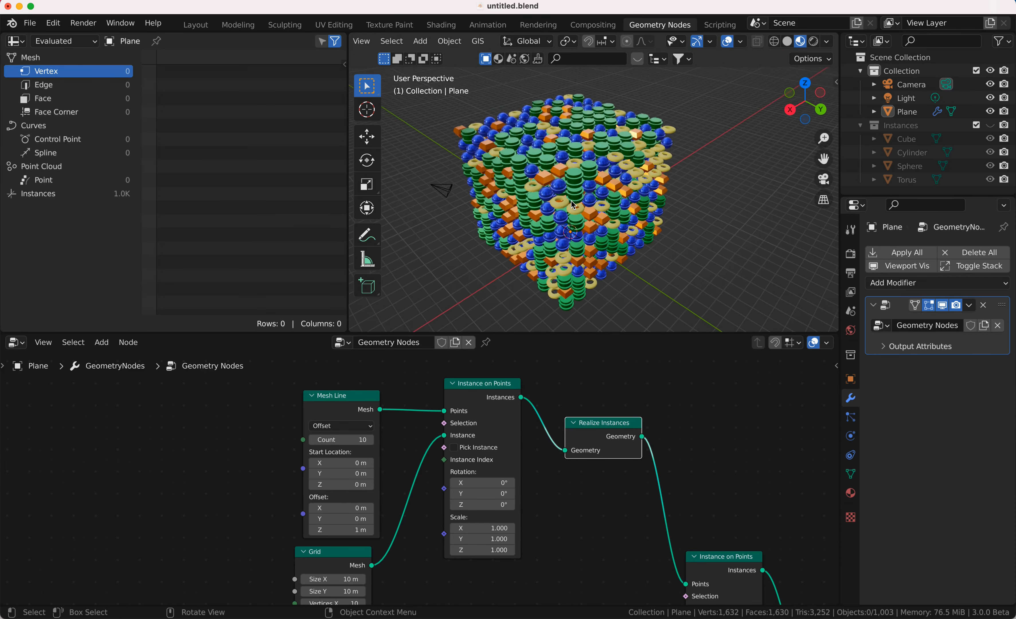
scroll(652, 434, "right", 5)
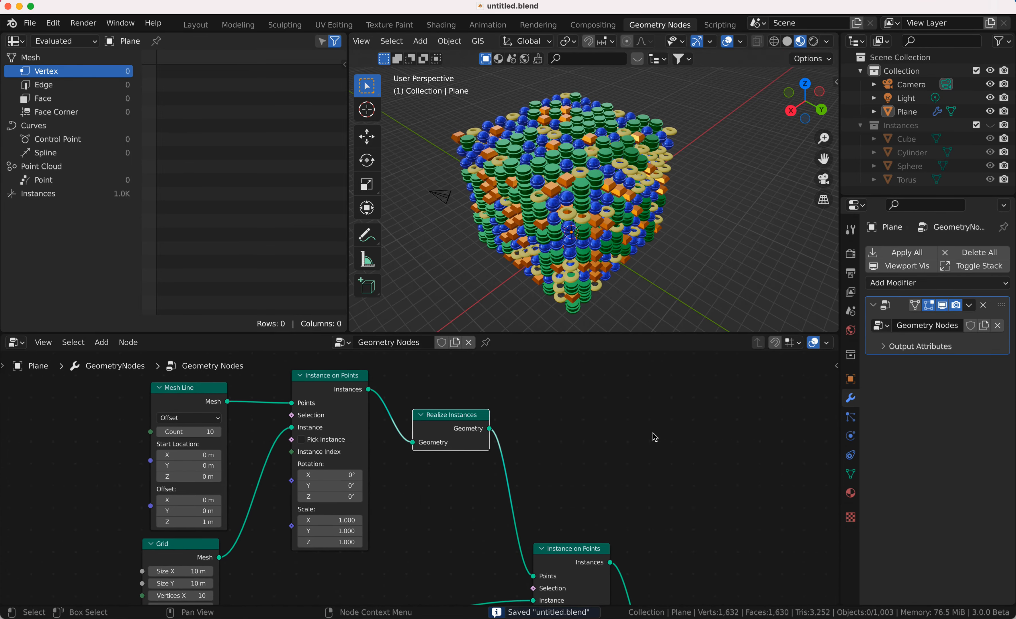
Move the Group Output node farther from the final Instance on Points node to make room for more nodes
scroll(652, 433, "down", 4, "ctrl")
scroll(652, 434, "down", 2)
scroll(655, 437, "down", 3)
scroll(655, 437, "right", 2)
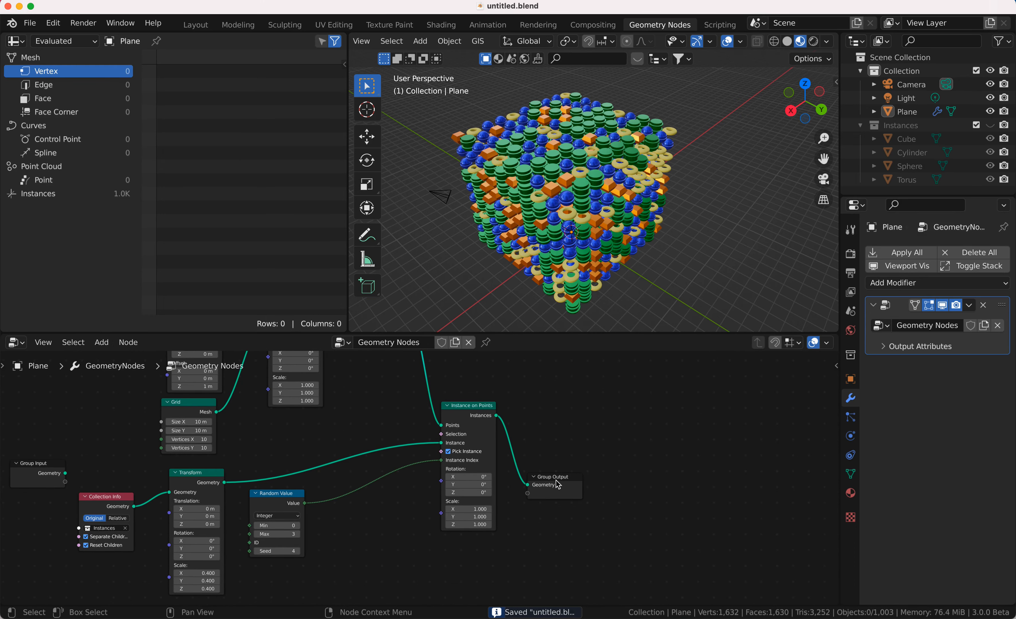
left_click_drag(558, 484, 789, 446)
scroll(606, 535, "right", 2)
scroll(606, 535, "down", 1)
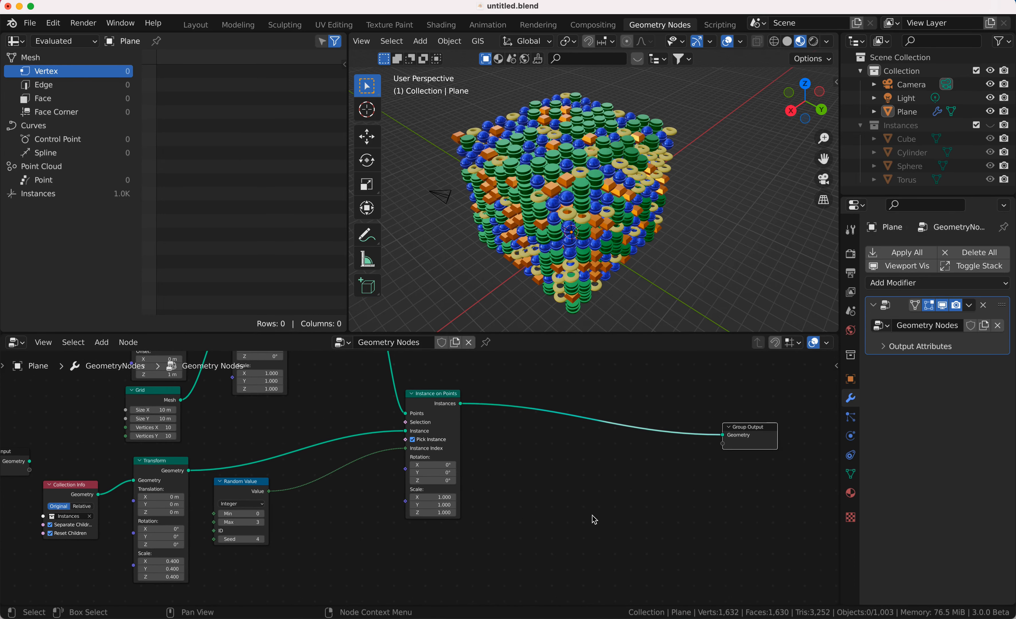
Insert a Set Position node between the final Instance on Points node and Group Output
key("shift+a")
left_click(514, 343)
type("set po")
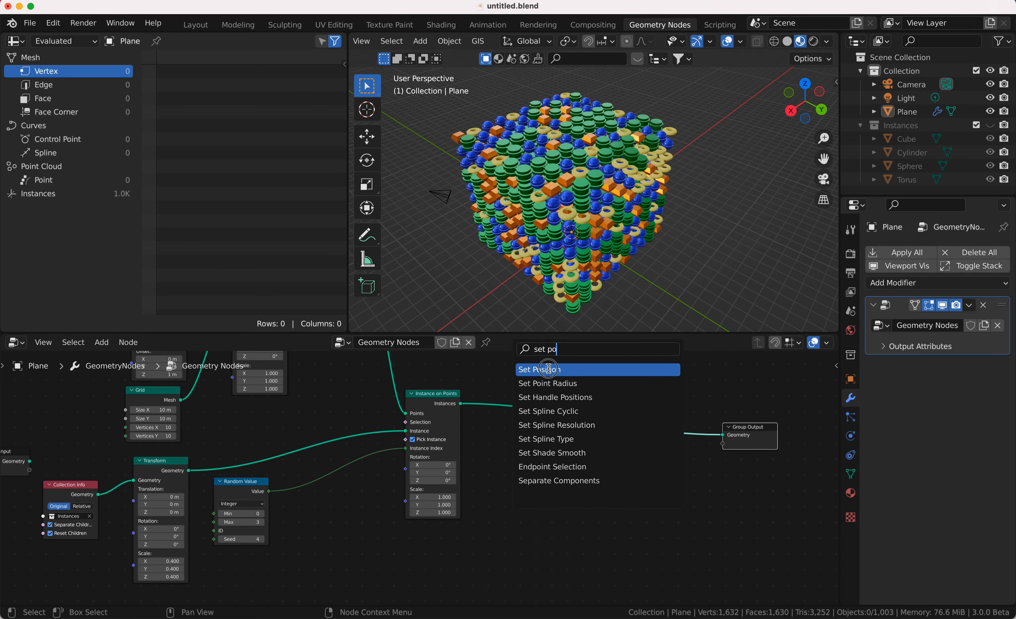
left_click(548, 369)
left_click(580, 417)
scroll(580, 420, "right", 2)
scroll(580, 420, "up", 1)
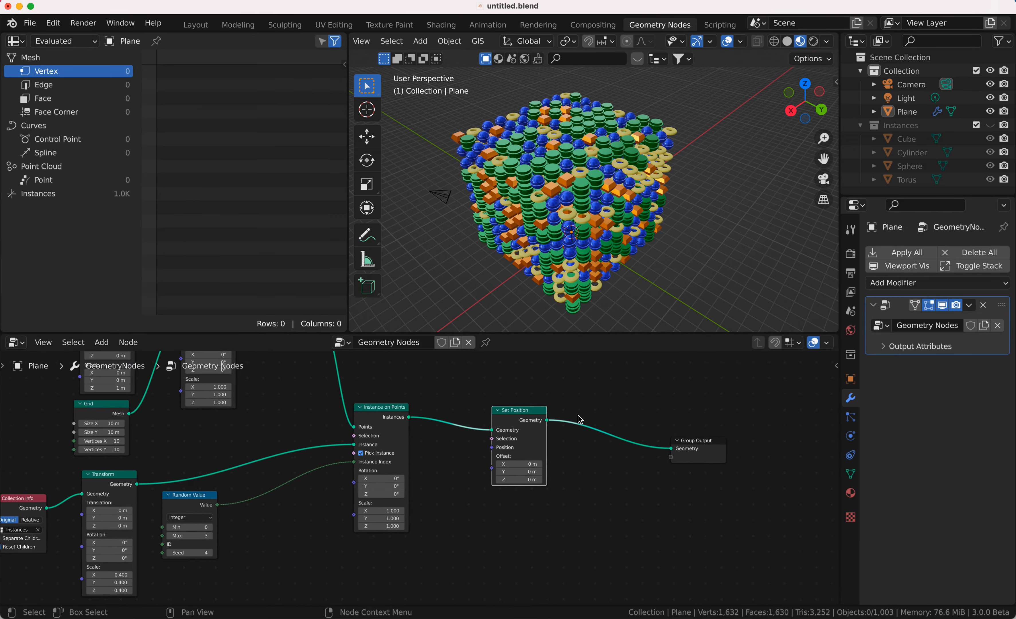
Make more room before Group Output and duplicate Set Position three times, chaining four Set Position nodes in series
left_click_drag(709, 445, 768, 444)
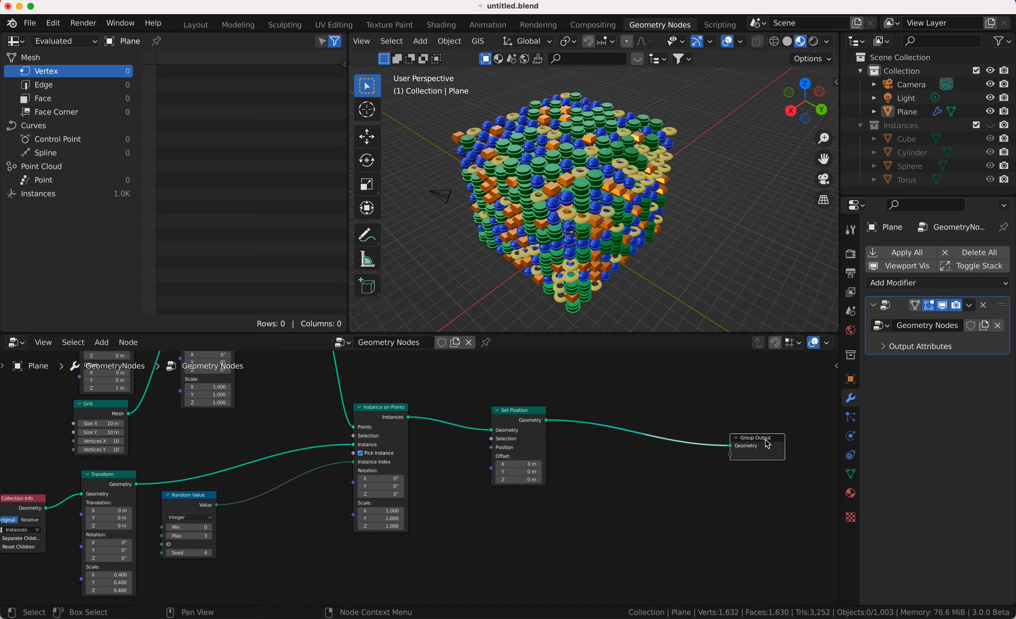
left_click(534, 417)
key("shift+d")
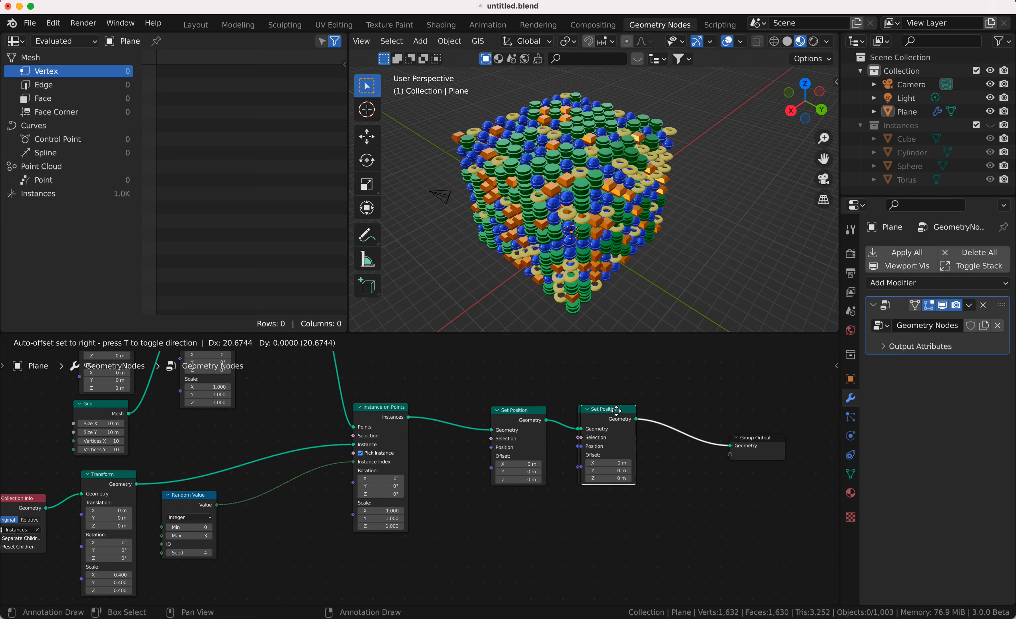
left_click(691, 408)
key("shift+d")
left_click(740, 409)
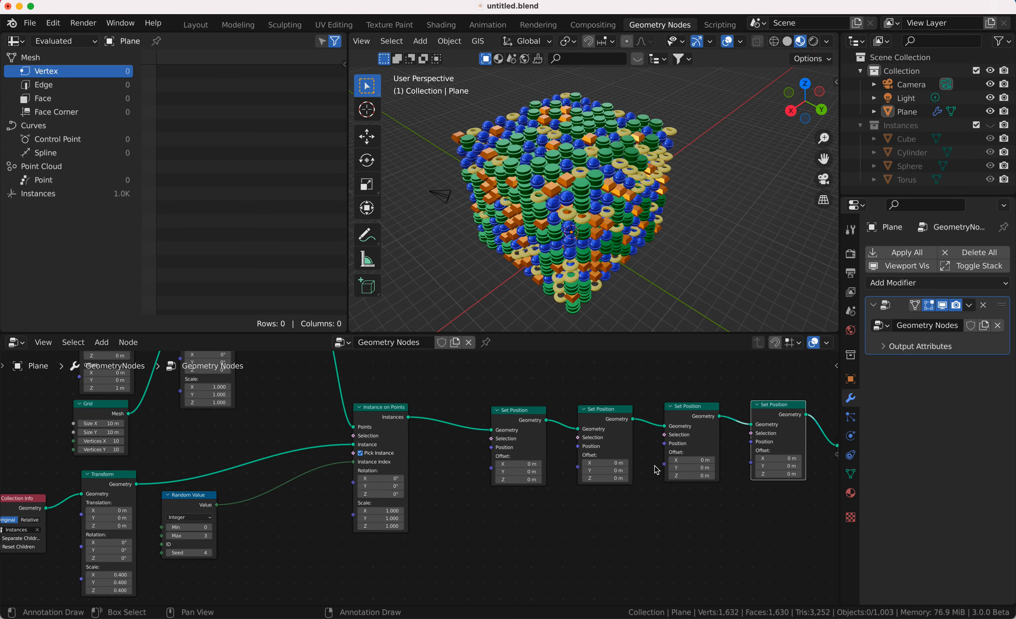
scroll(655, 466, "right", 4)
scroll(545, 526, "left", 2)
scroll(545, 526, "left", 2)
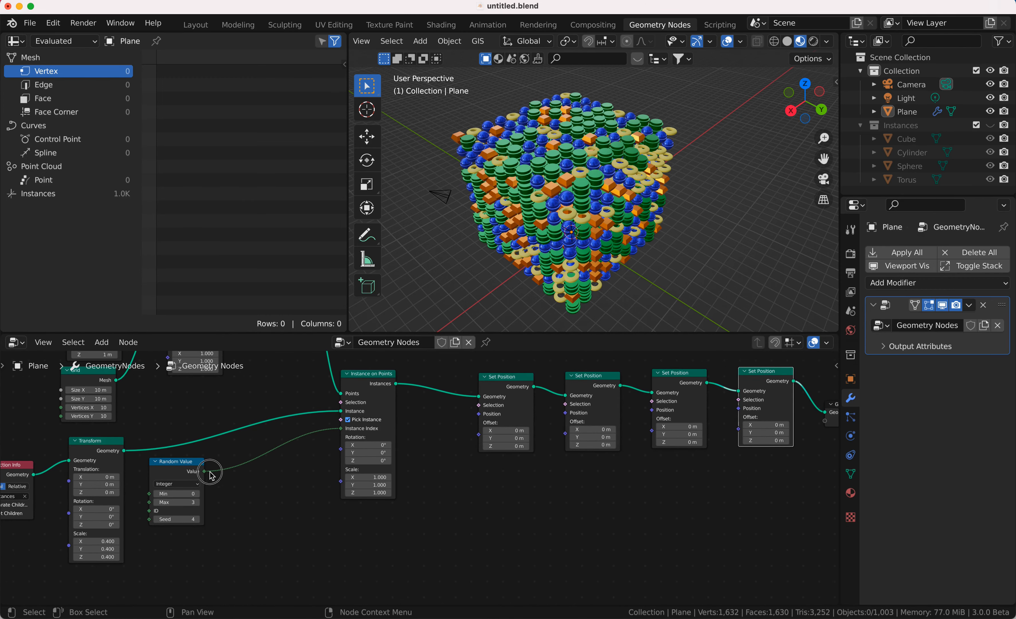
left_click_drag(205, 472, 410, 530)
scroll(555, 157, "down", 2)
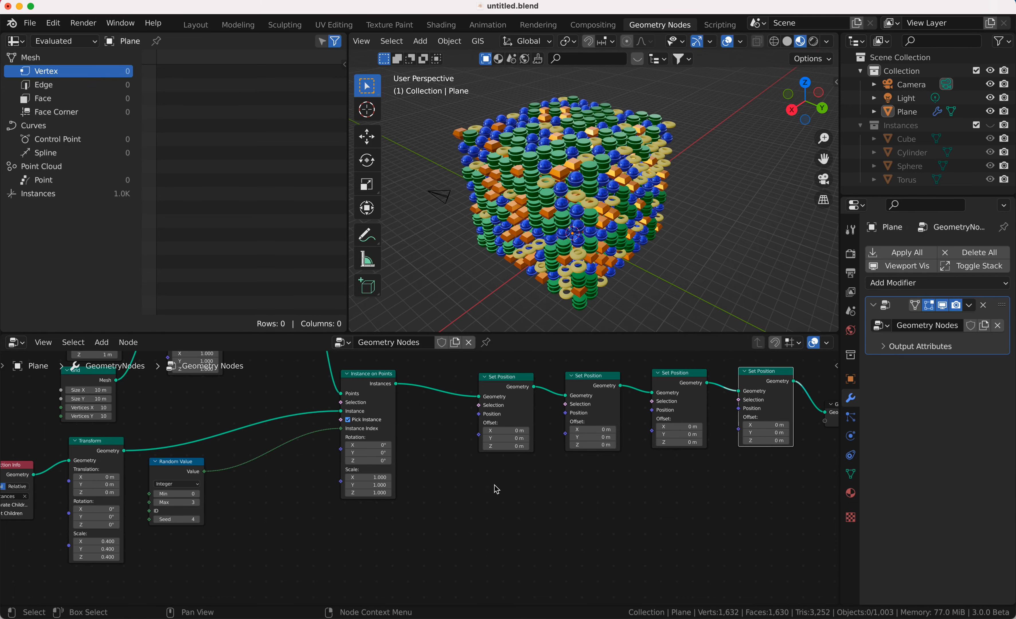
scroll(494, 492, "down", 2)
scroll(495, 493, "left", 2)
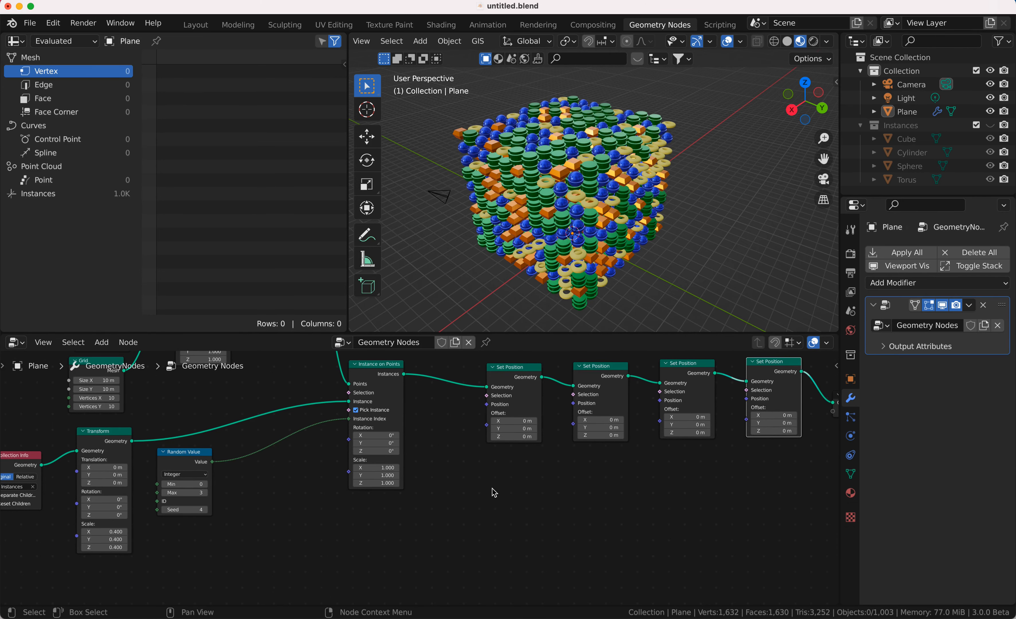
key("shift+a")
left_click(467, 345)
type("c")
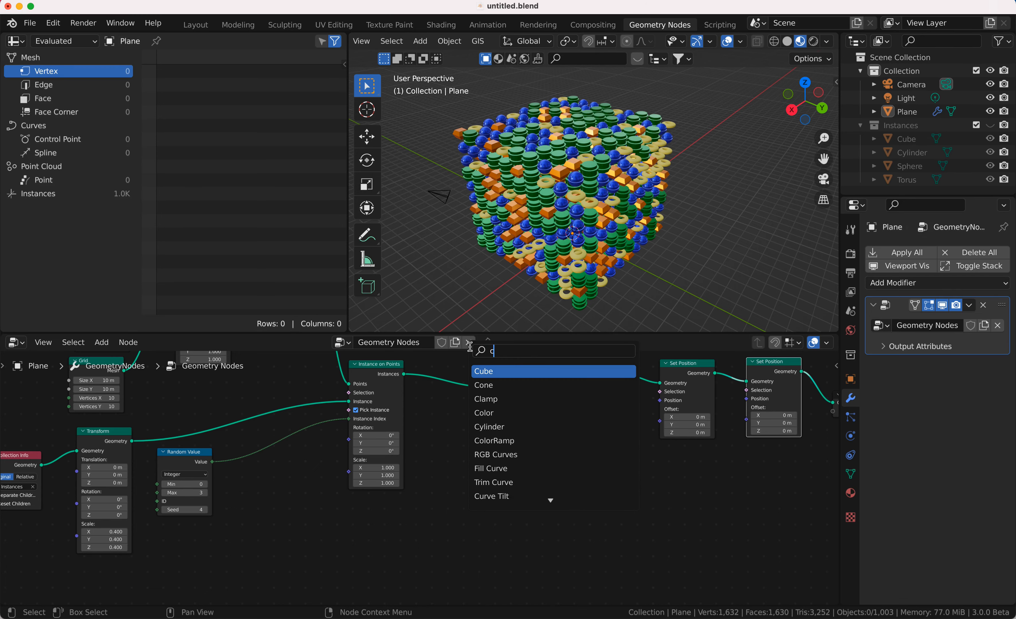
type("om")
key("Return")
key("x")
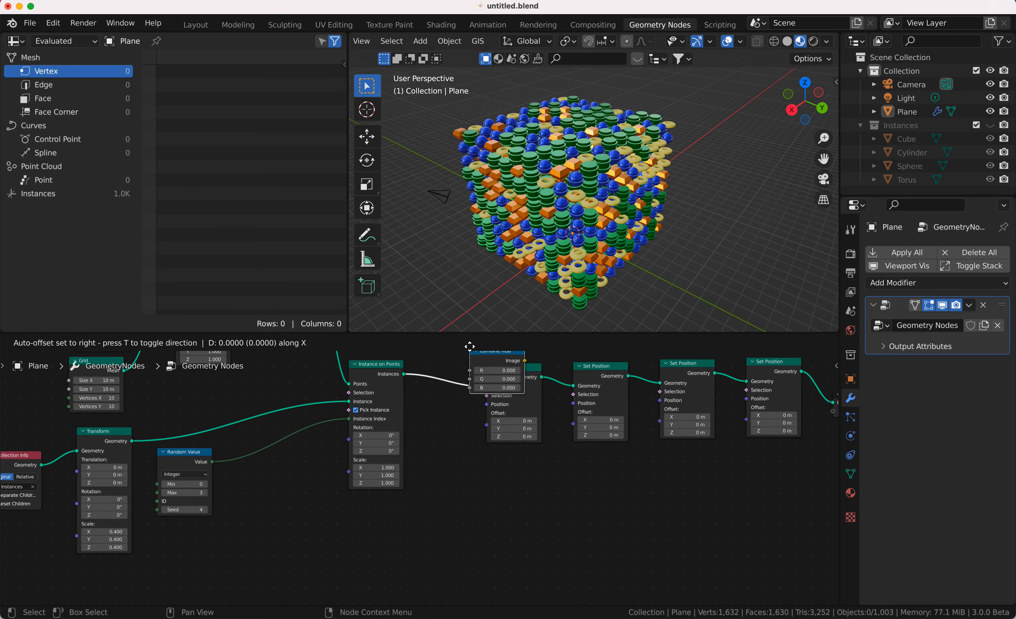
left_click(470, 347)
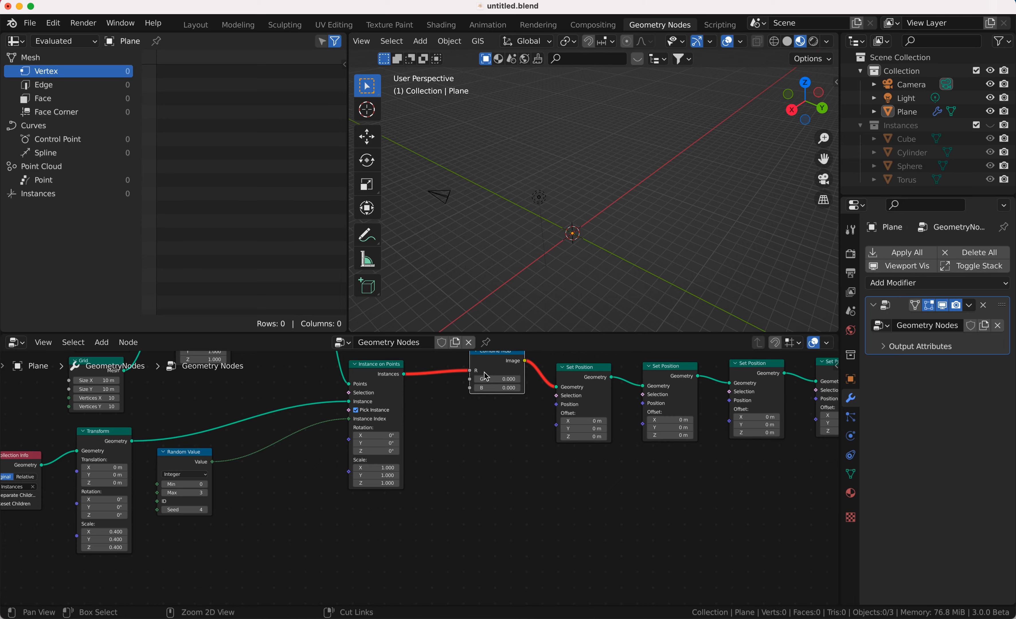
key("ctrl+x")
Add an unconnected Combine XYZ node in the empty space below the Set Position chain
key("shift+a")
type("comb")
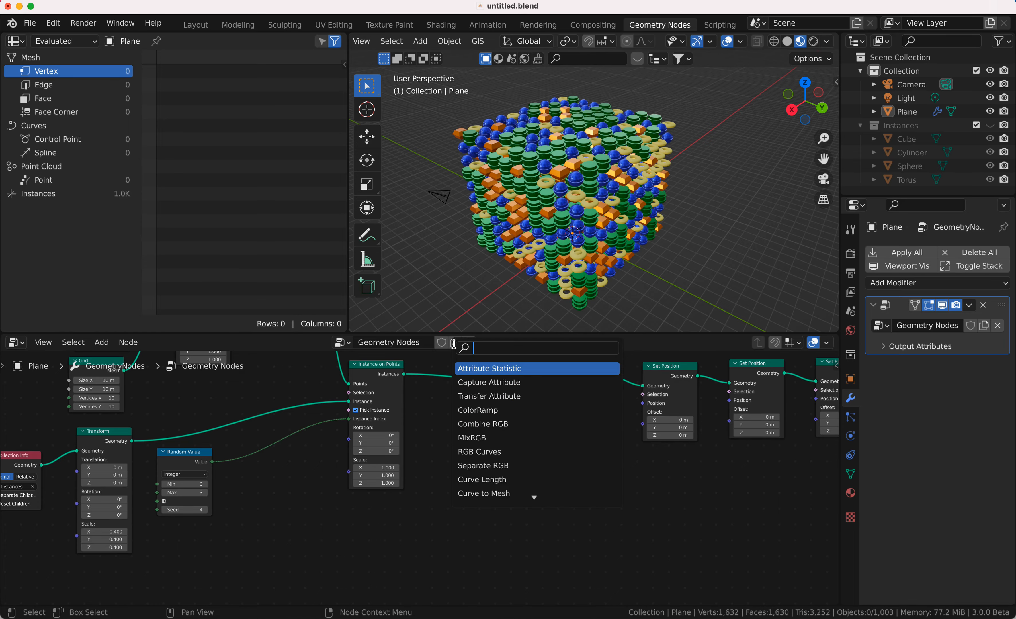
key("Return")
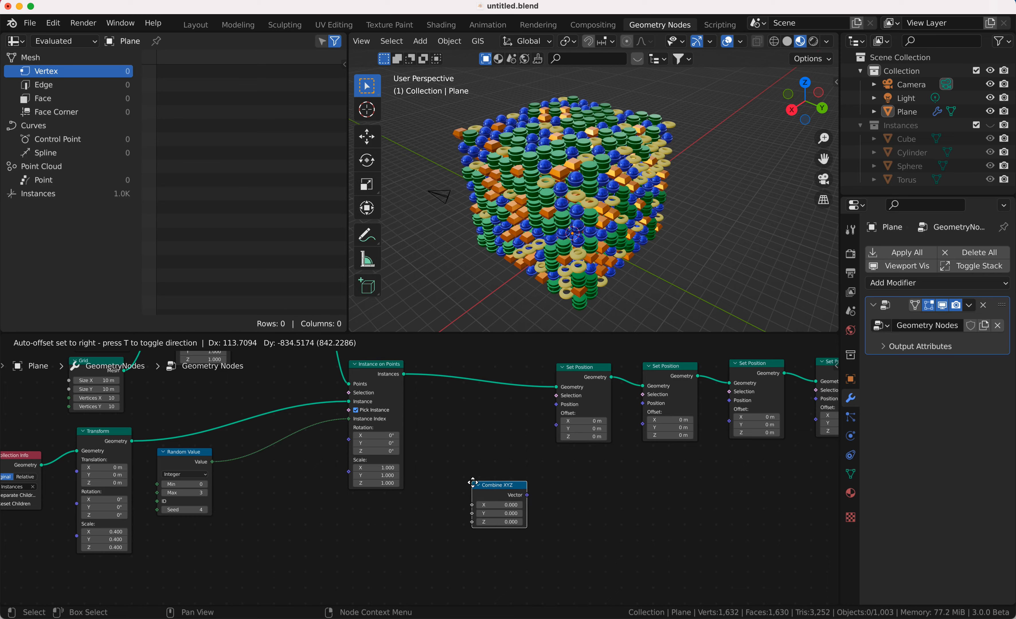
left_click(487, 503)
Add a Compare Floats node beside Combine XYZ and set its operation to Equal
key("shift+a")
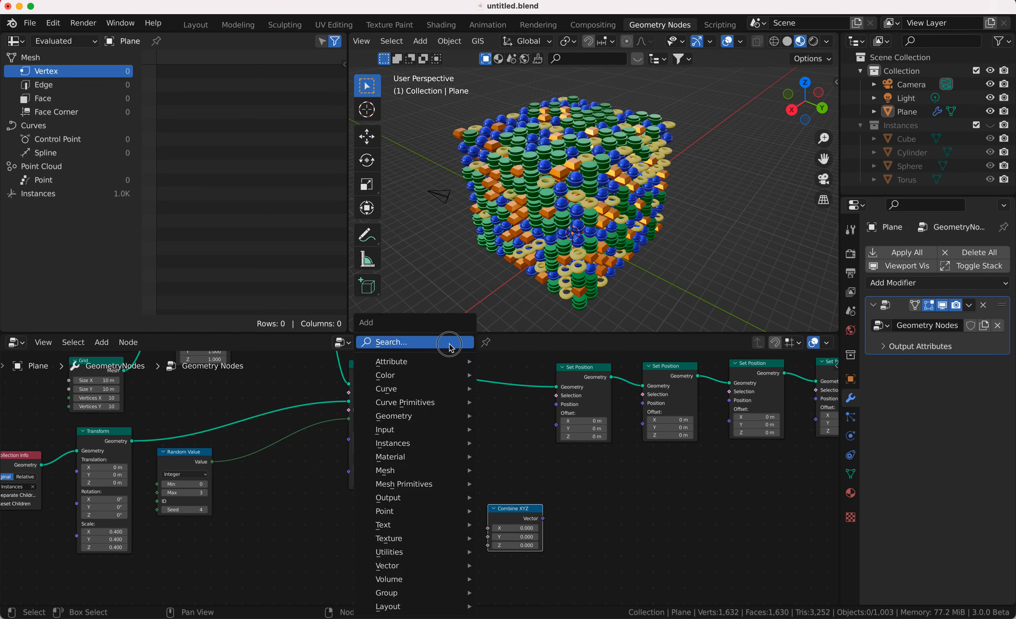
left_click(452, 342)
type("com")
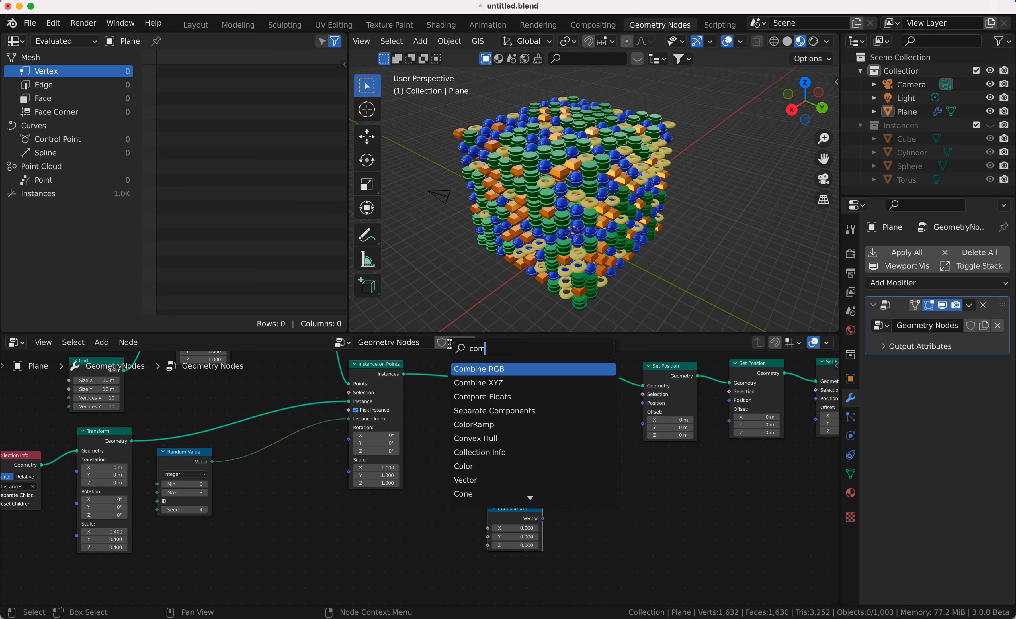
type("pa")
key("Return")
left_click(411, 510)
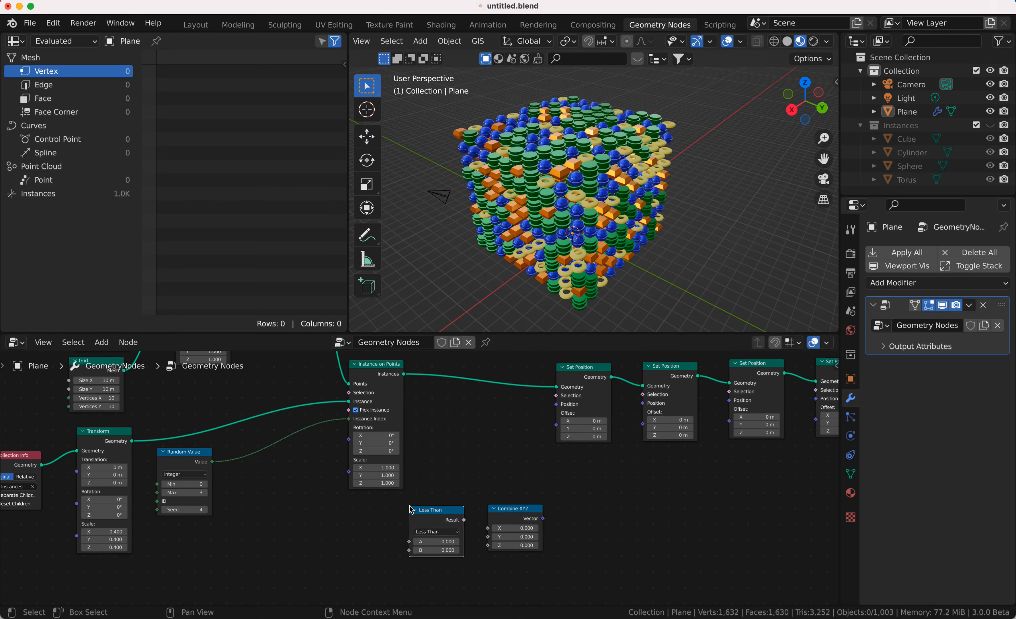
left_click(433, 532)
left_click(436, 578)
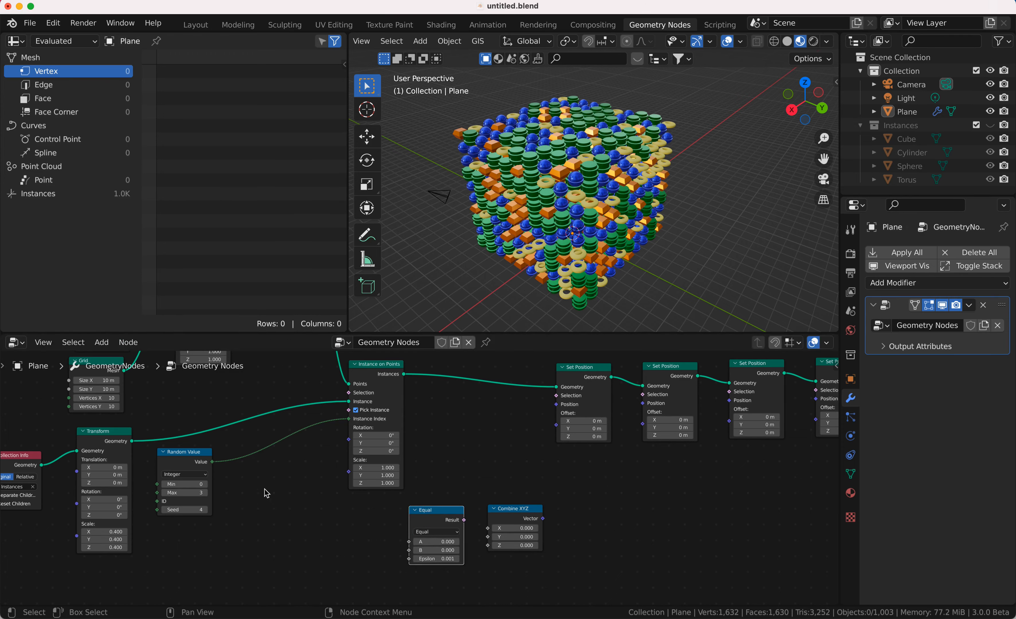
Connect Random Value's Value to input A of the Equal node and its Result to the first Set Position's Selection
left_click_drag(216, 465, 409, 542)
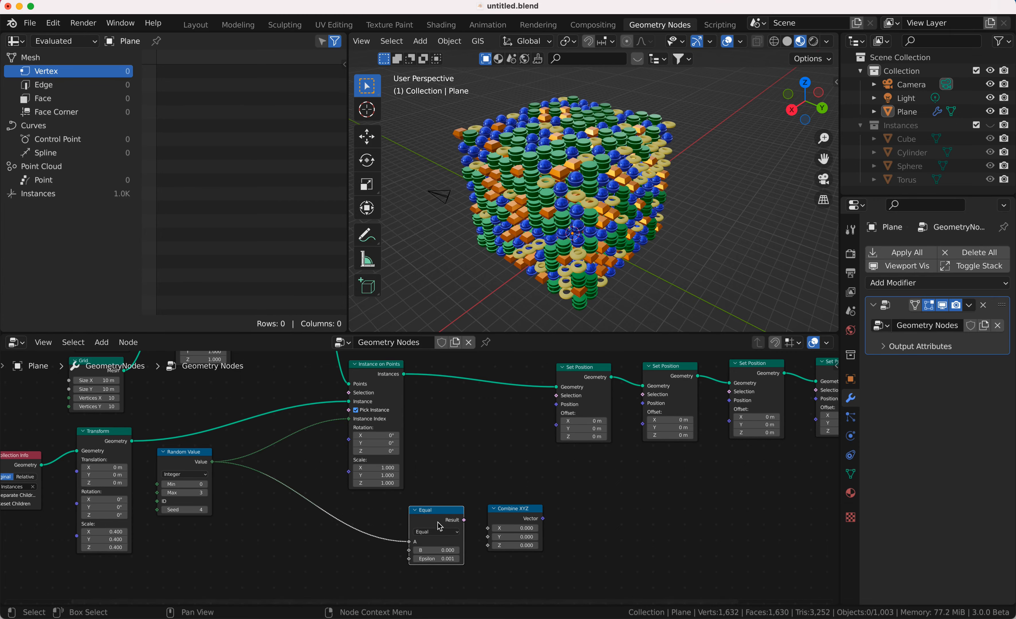
scroll(444, 522, "down", 5)
scroll(445, 520, "up", 5)
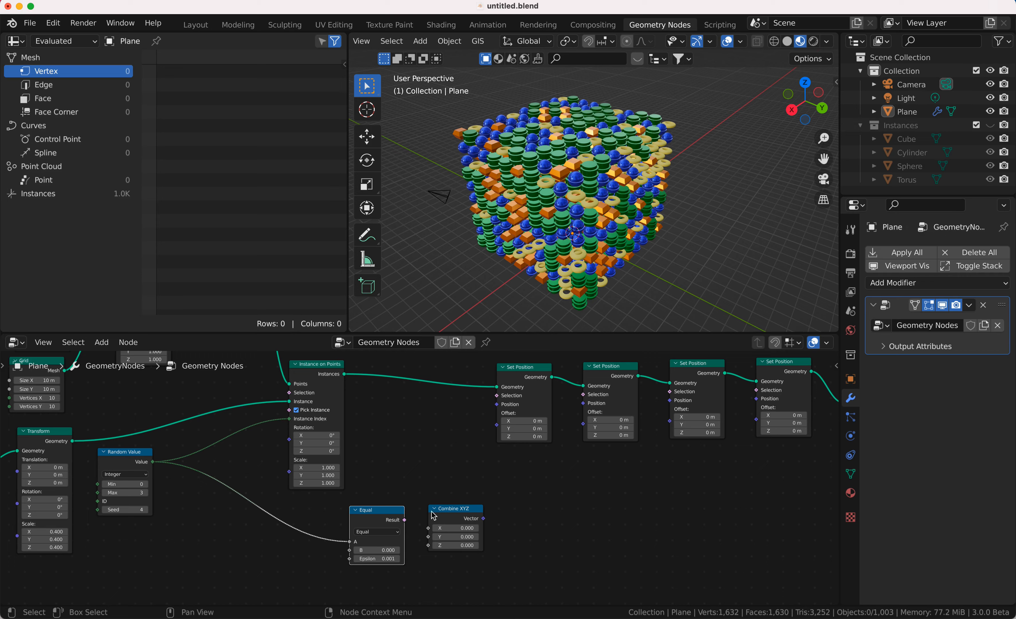
left_click_drag(400, 512, 497, 396)
left_click(399, 500)
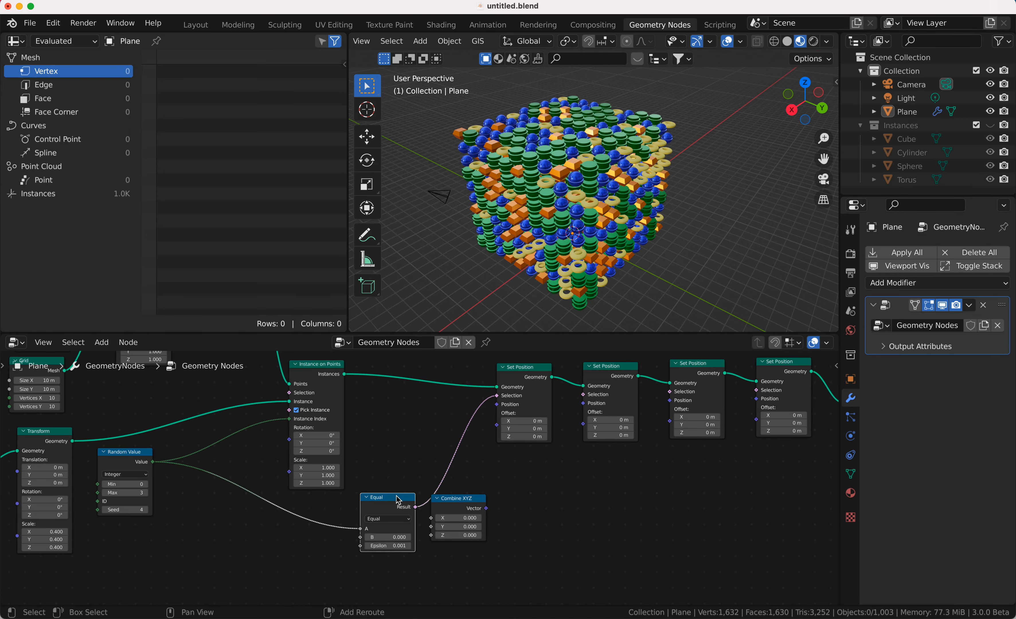
Duplicate the Equal node below with A set to 1 and connect its Result to the second Set Position's Selection
key("shift+d")
left_click(400, 564)
scroll(399, 565, "down", 3)
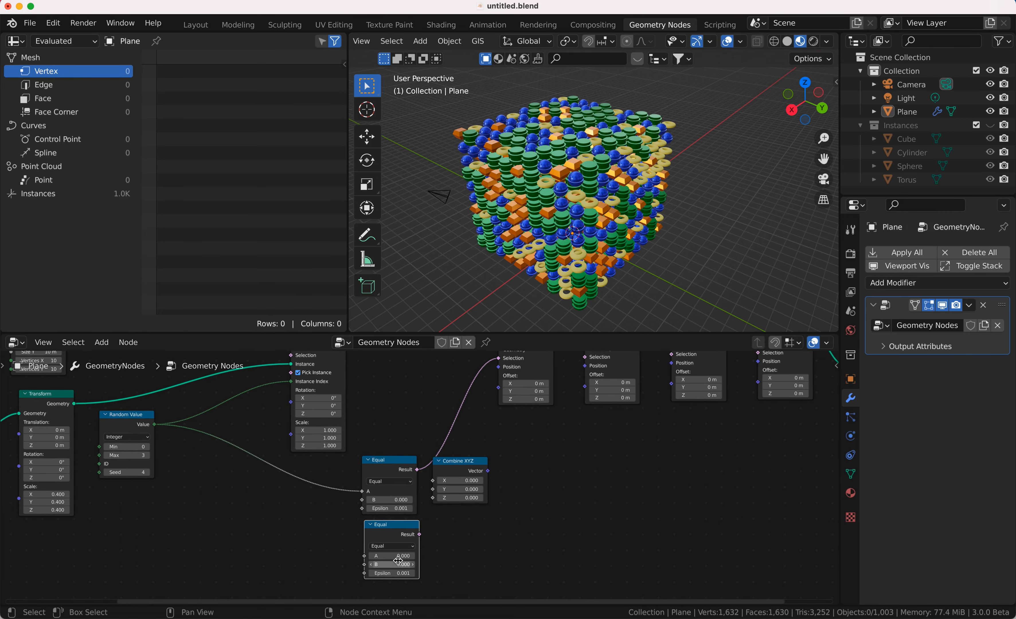
left_click(395, 558)
type("1")
key("Return")
left_click_drag(419, 534, 584, 513)
scroll(584, 513, "down", 6)
scroll(442, 535, "down", 8)
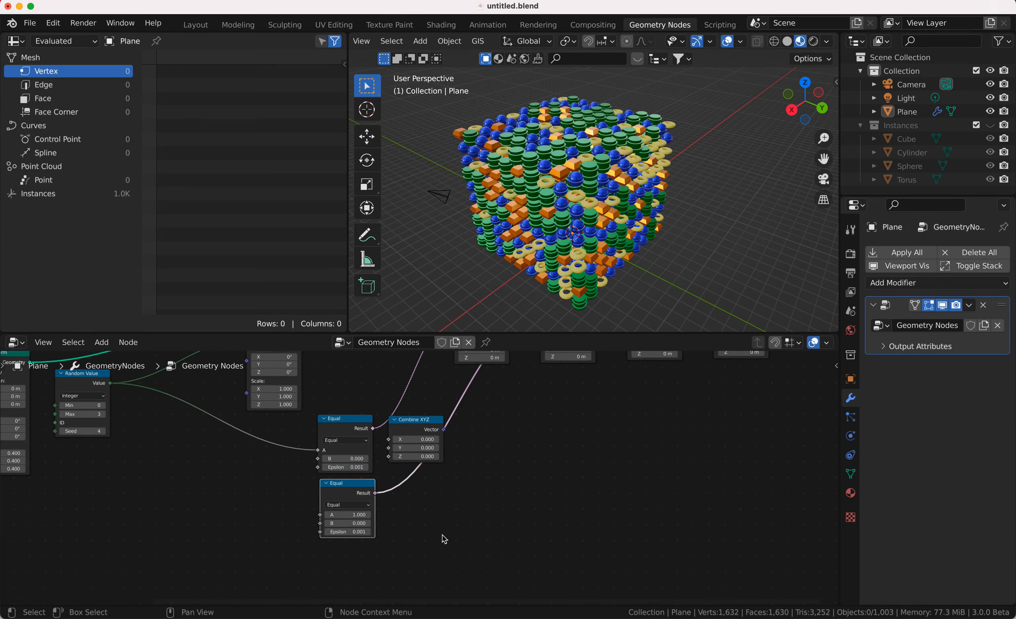
Duplicate the second Equal node twice, stacking the copies below it so there are four Equal nodes
scroll(372, 476, "down", 3)
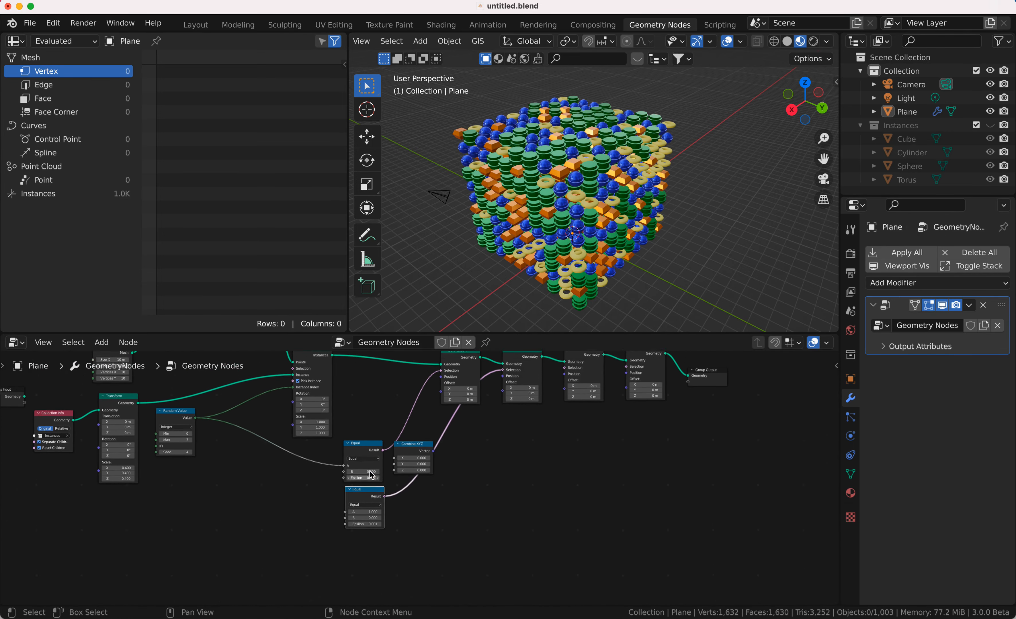
key("shift+d")
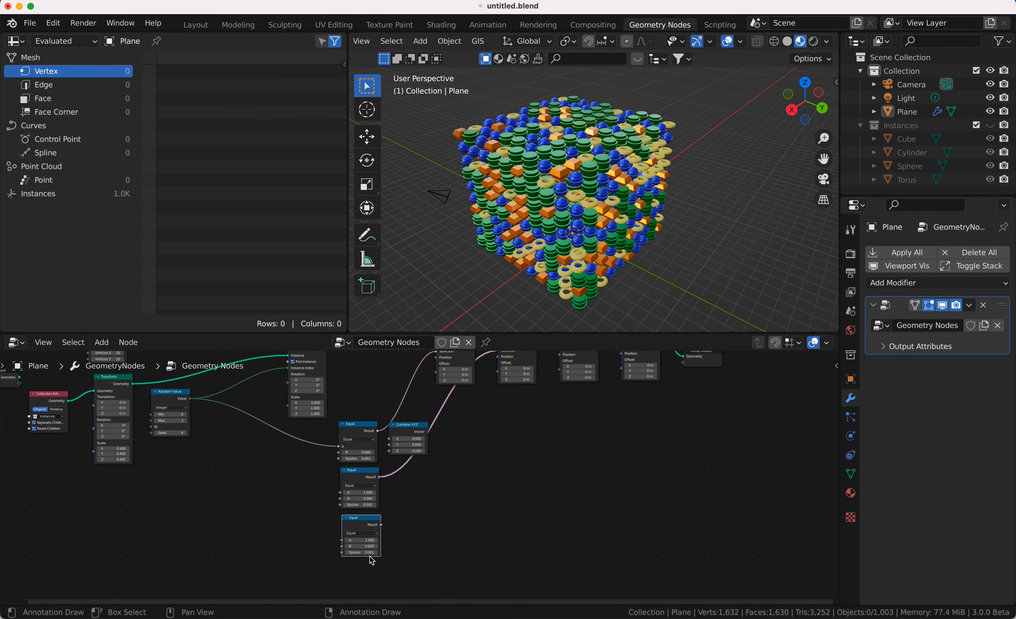
left_click(372, 603)
scroll(505, 486, "up", 1)
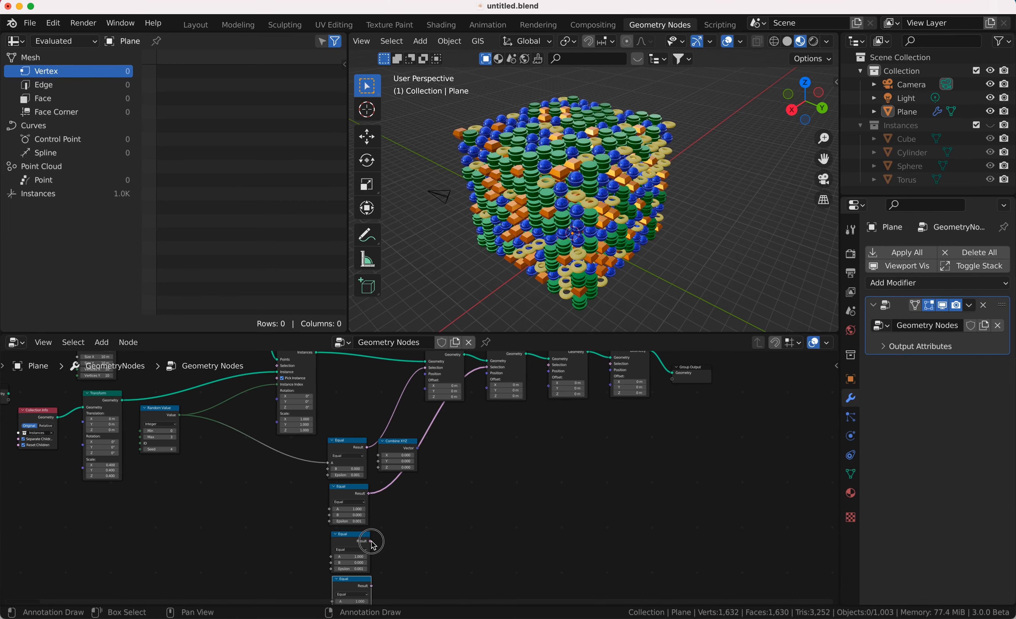
scroll(369, 545, "up", 1, "shift")
left_click(361, 548)
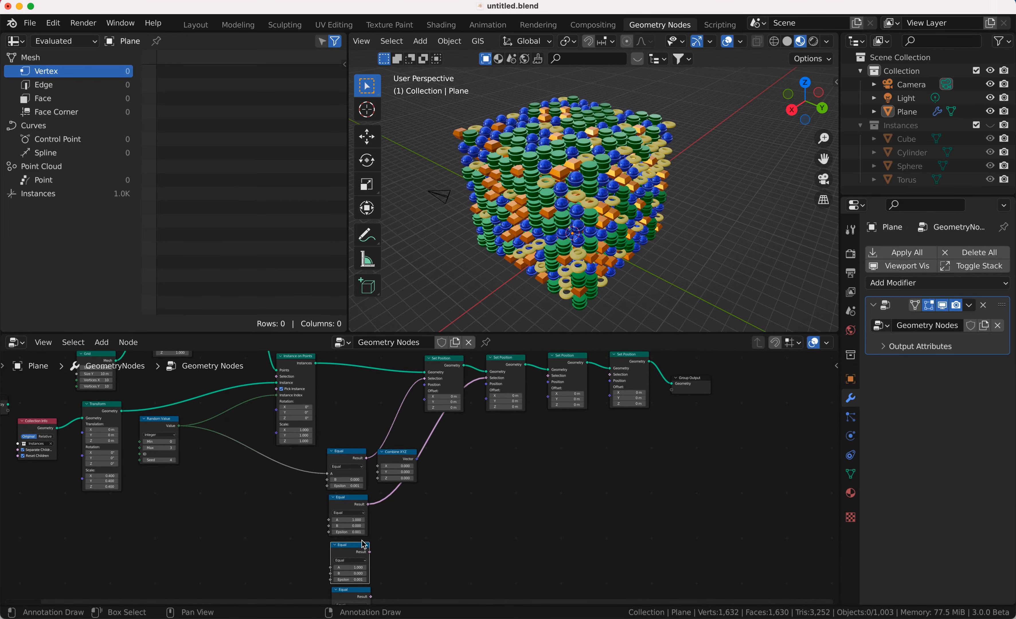
Connect the third Equal node's Result to the third Set Position's Selection and the fourth Equal's Result to the fourth Set Position's Selection
left_click(571, 363, "shift")
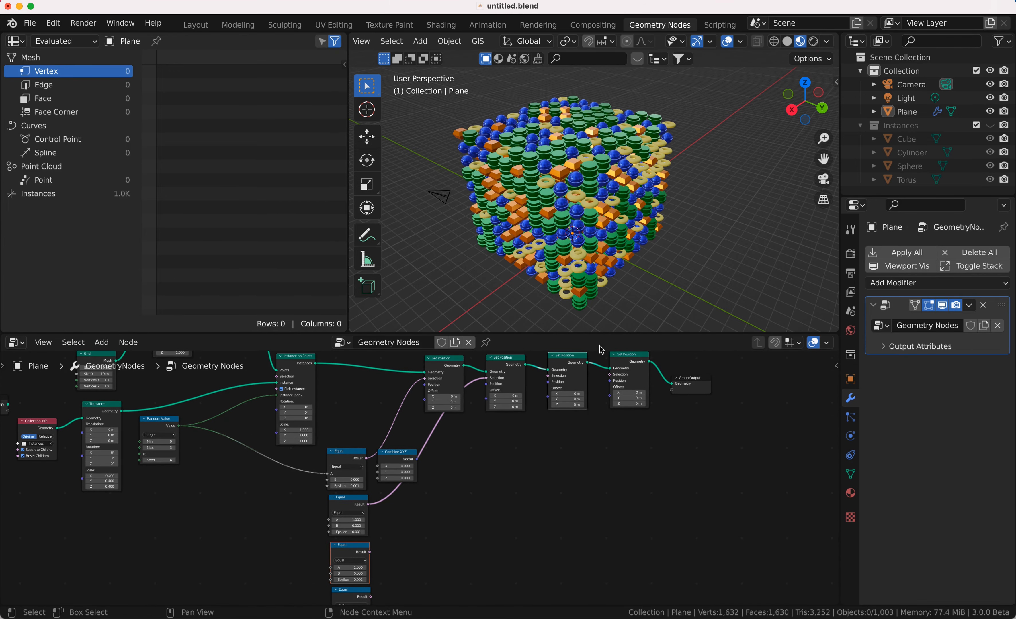
key("f")
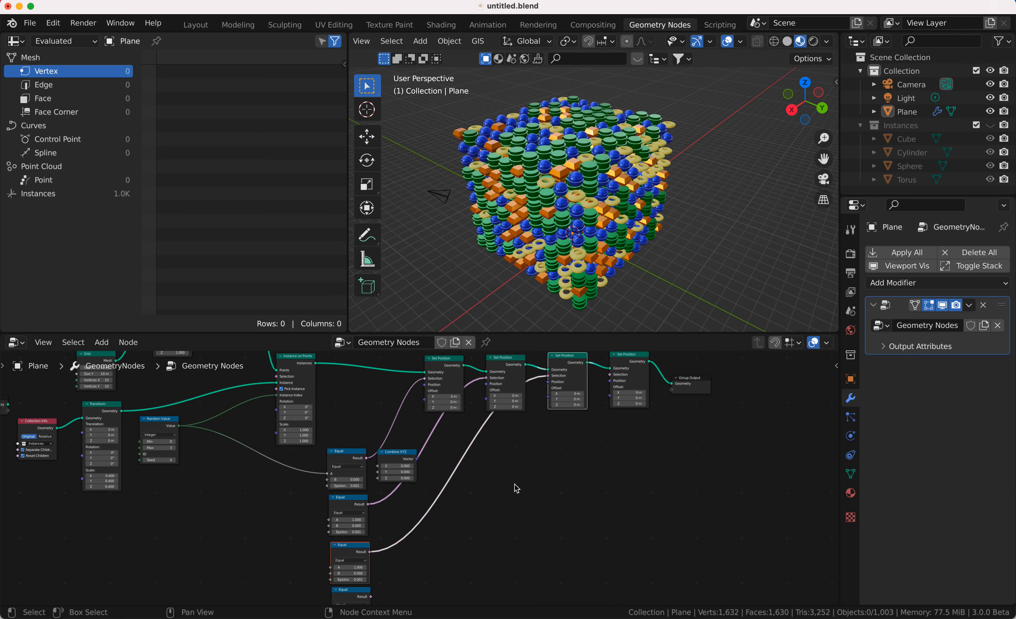
left_click(375, 584)
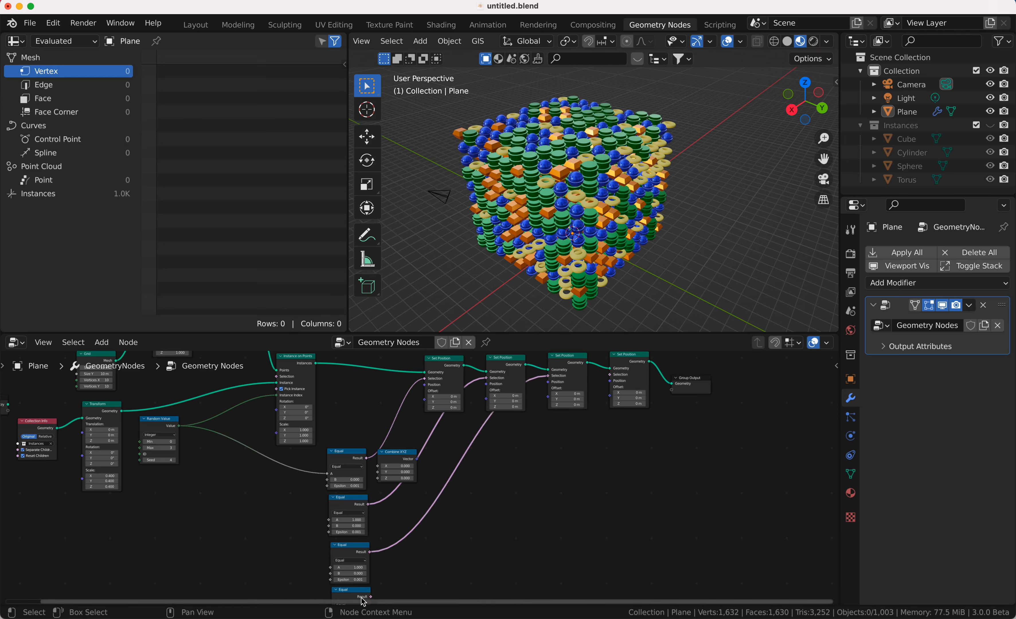
left_click(633, 362, "shift")
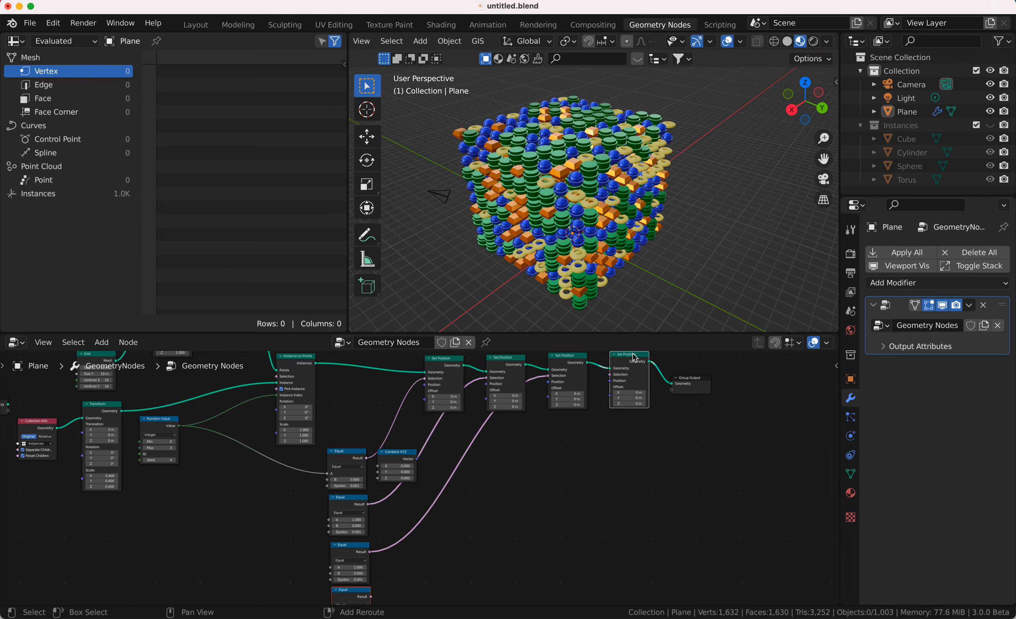
key("f")
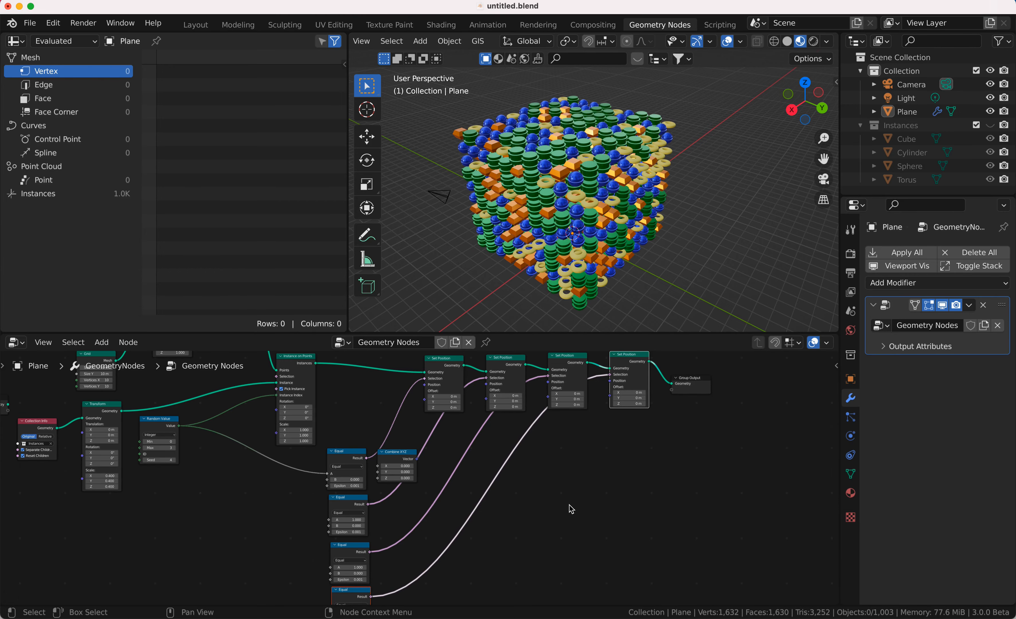
Move the Combine XYZ node below the third Set Position and try an X offset of about -10.8 m on the first Set Position
scroll(570, 509, "down", 2)
scroll(571, 509, "up", 1)
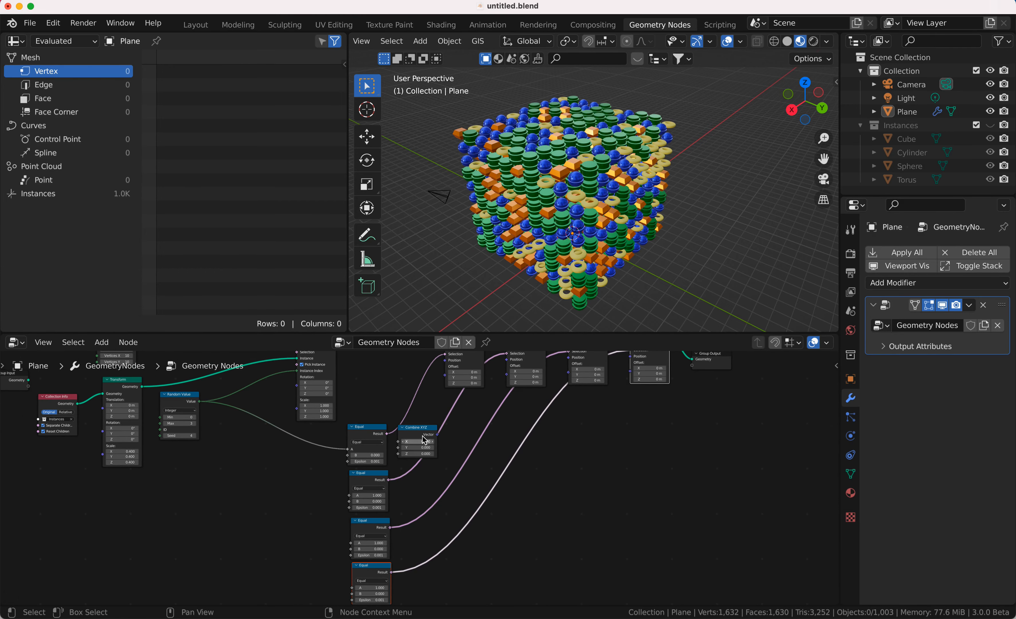
left_click_drag(417, 434, 584, 427)
scroll(584, 427, "up", 2)
scroll(584, 428, "up", 1)
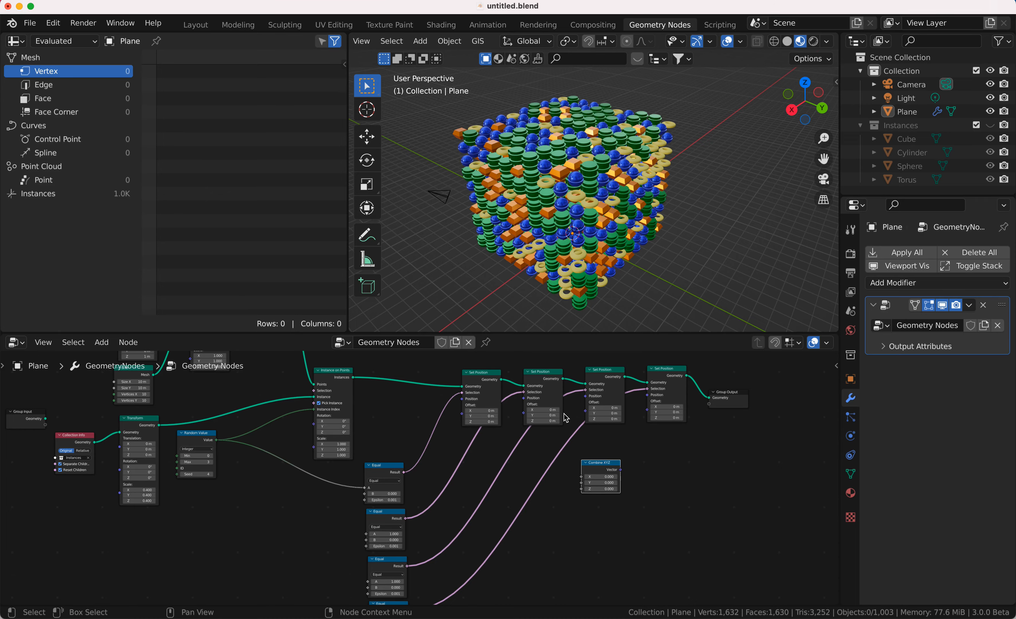
left_click_drag(481, 410, 440, 411)
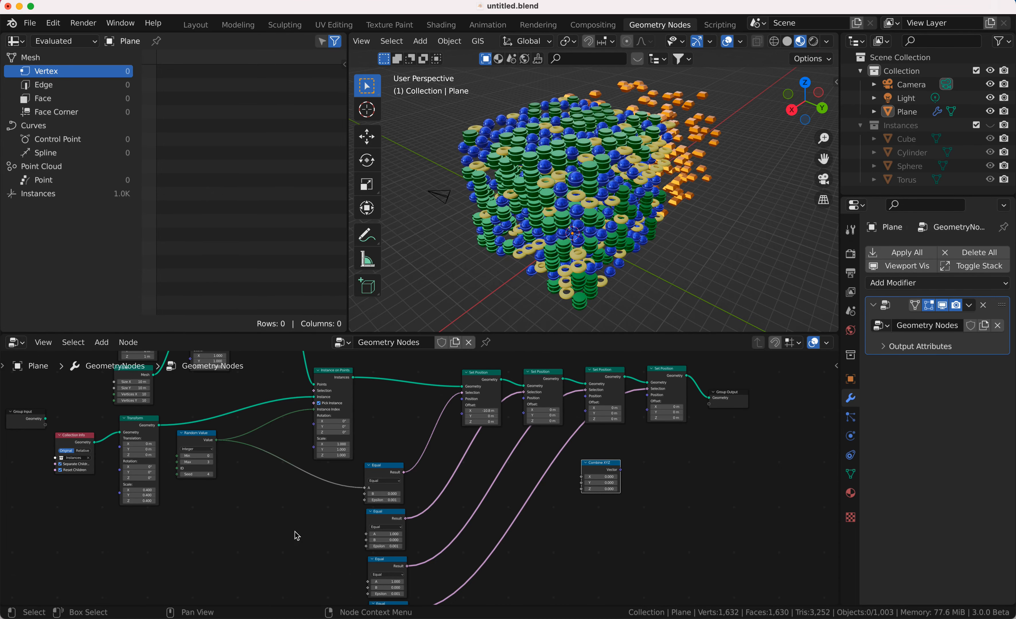
scroll(276, 538, "left", 3)
scroll(277, 538, "down", 2)
key("shift+a")
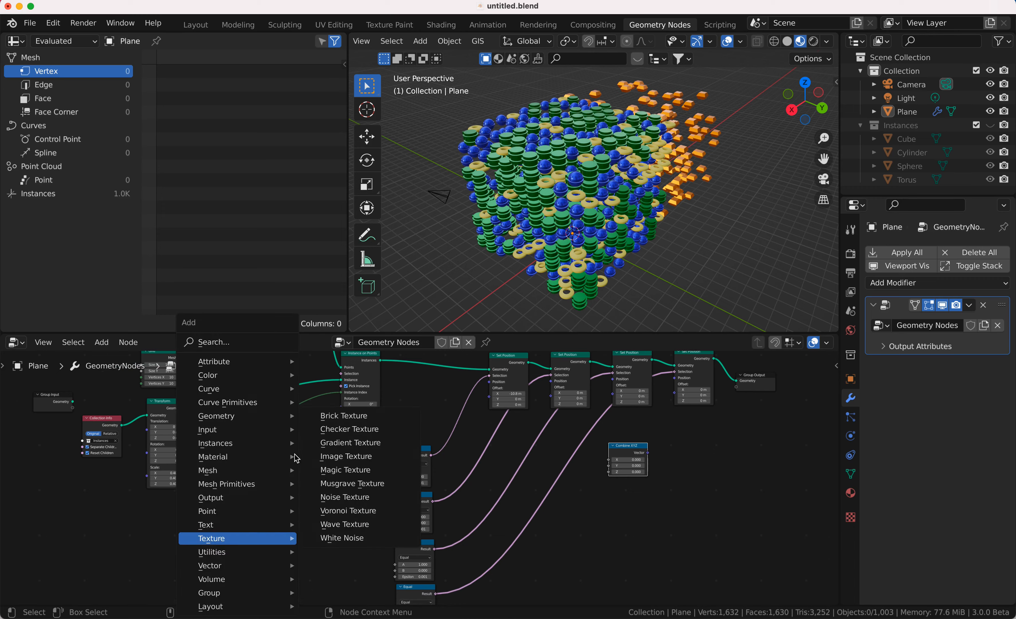
left_click(263, 343)
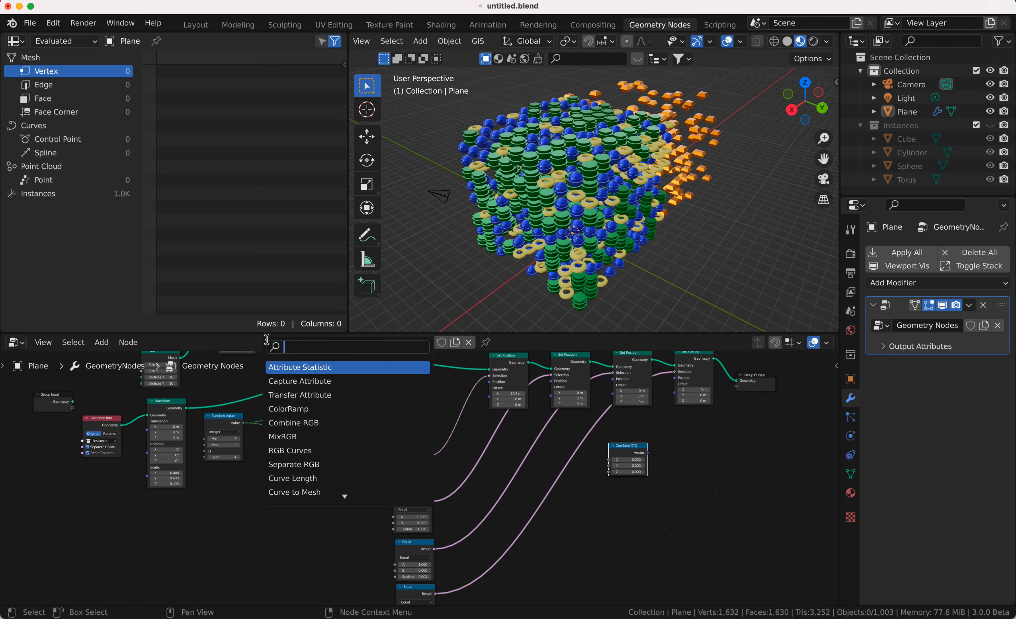
type("f")
key("BackSpace")
type("rando")
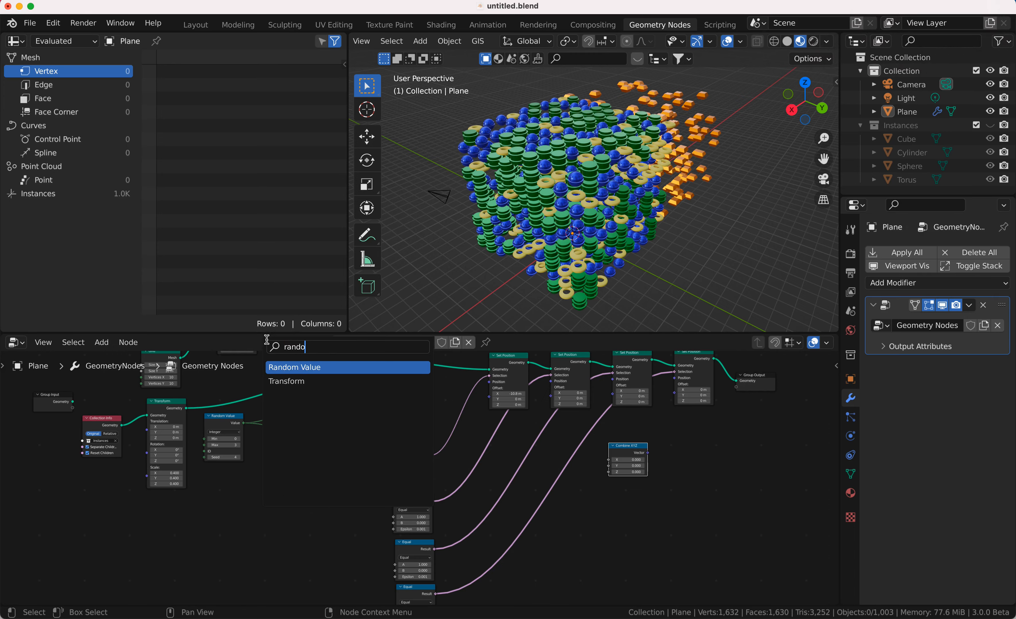
key("Return")
left_click(286, 510)
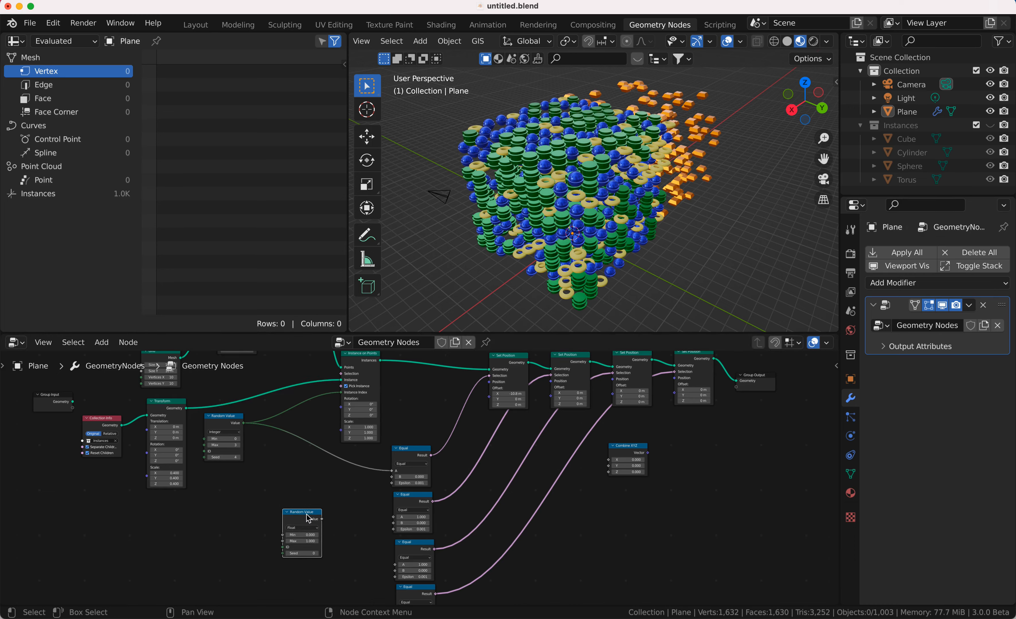
key("x")
Add a Value node to the lower left of the Equal nodes and drive its value with the current frame number
key("shift+a")
left_click(287, 345)
type("va")
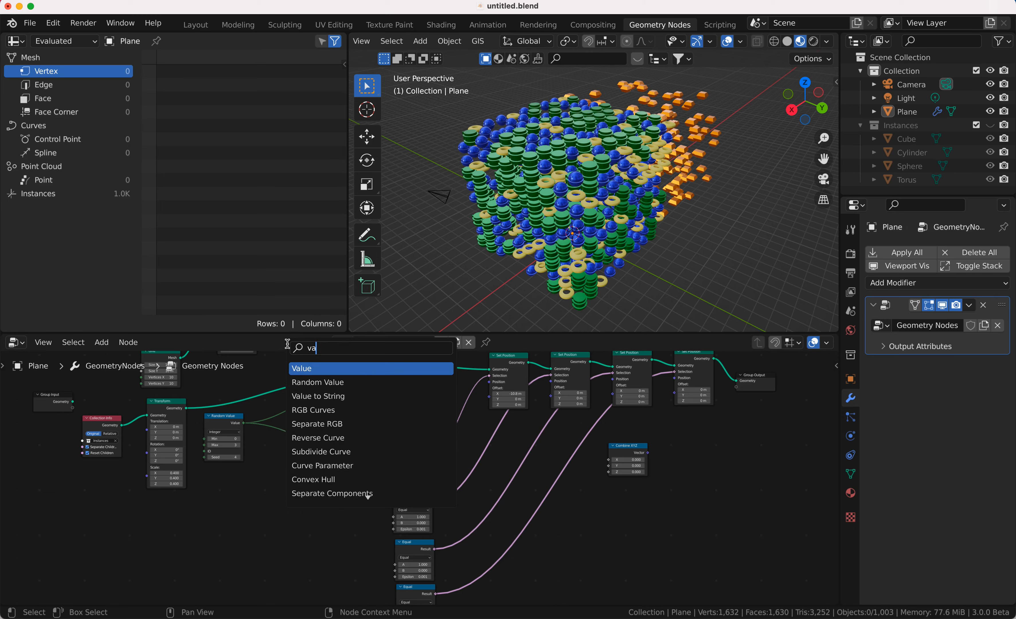
key("Return")
left_click(295, 513)
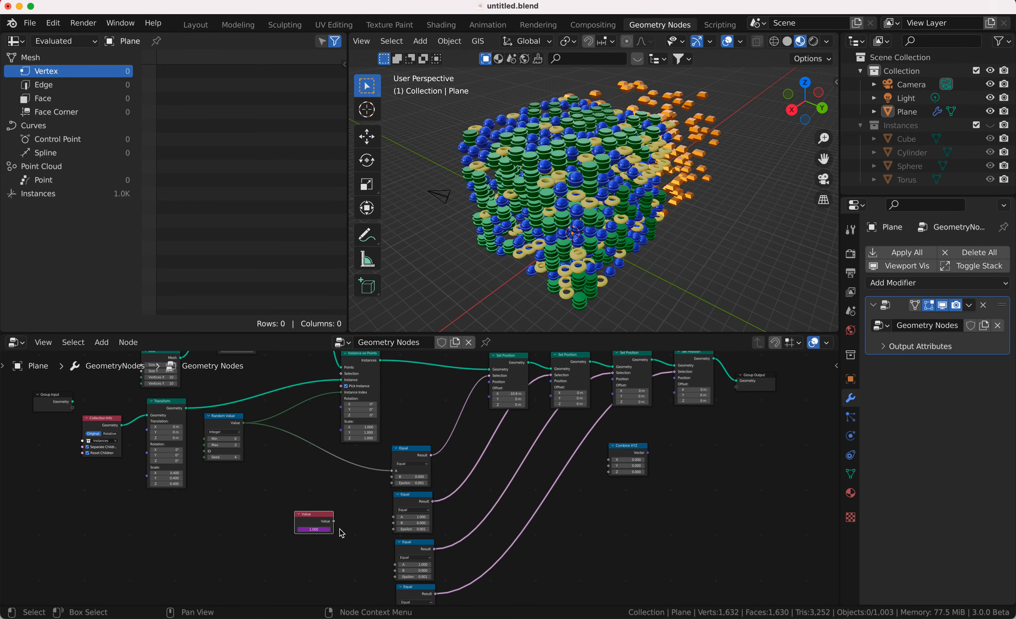
scroll(341, 532, "down", 1)
mouse_move(326, 516)
left_mouse_down()
mouse_move(334, 518)
mouse_move(317, 499)
left_mouse_up()
Add a Map Range node below the Combine XYZ node
key("shift+a")
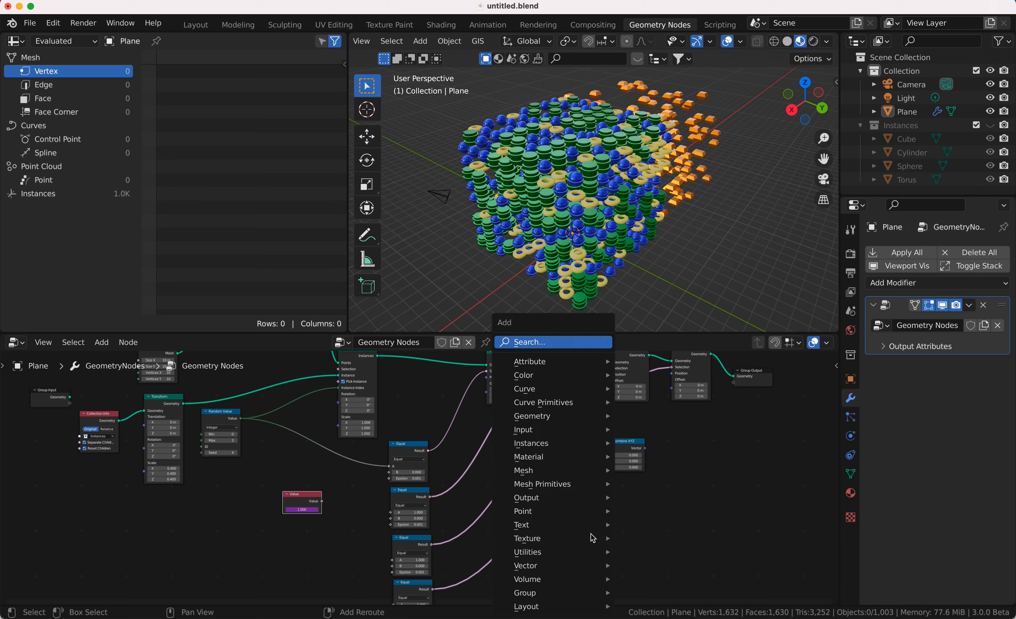
left_click(564, 342)
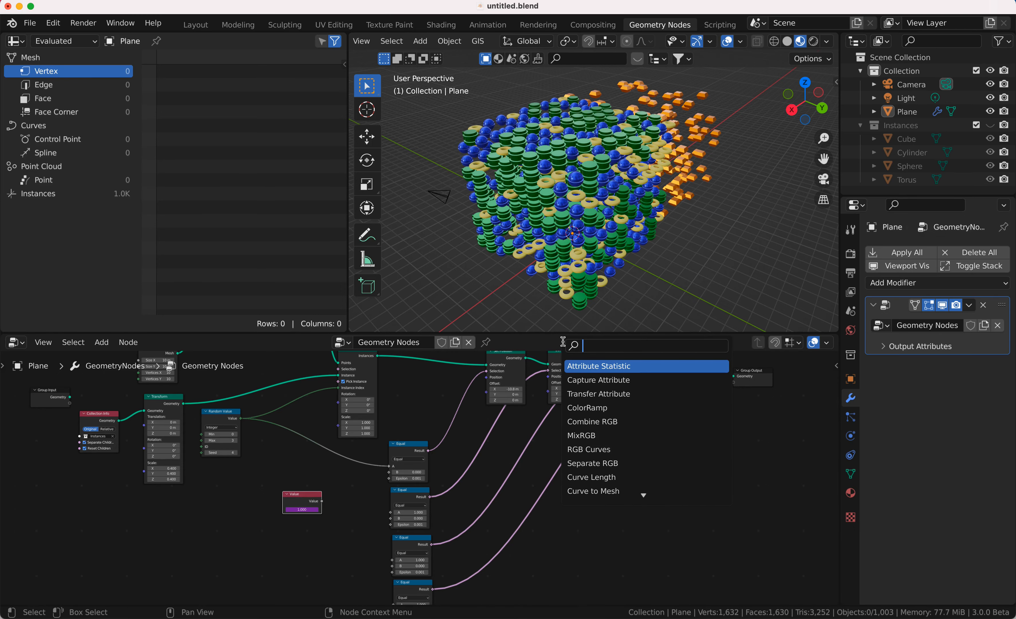
type("map")
key("Return")
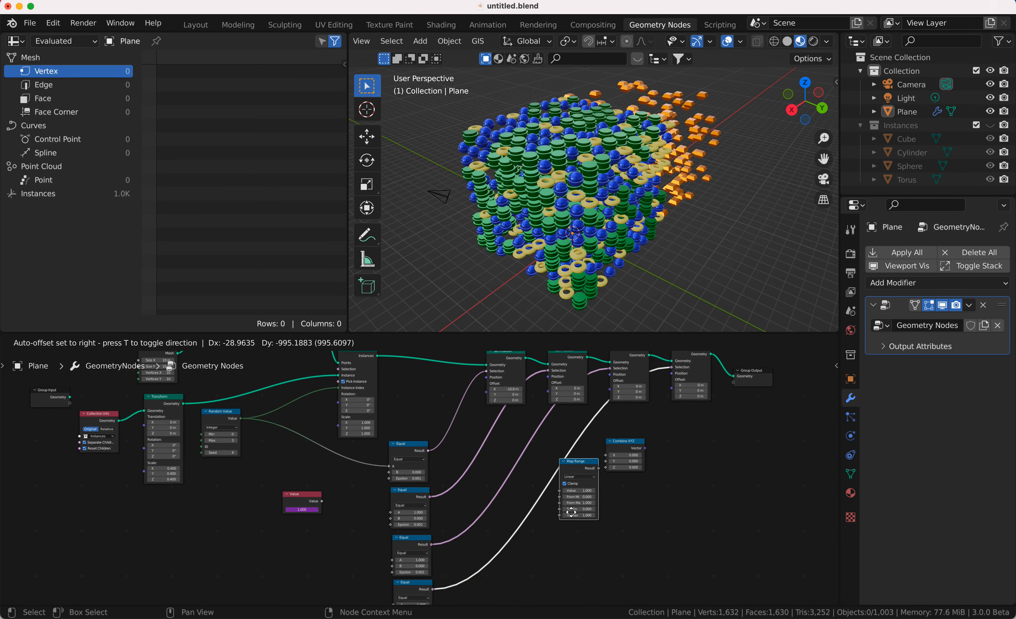
left_click(573, 486)
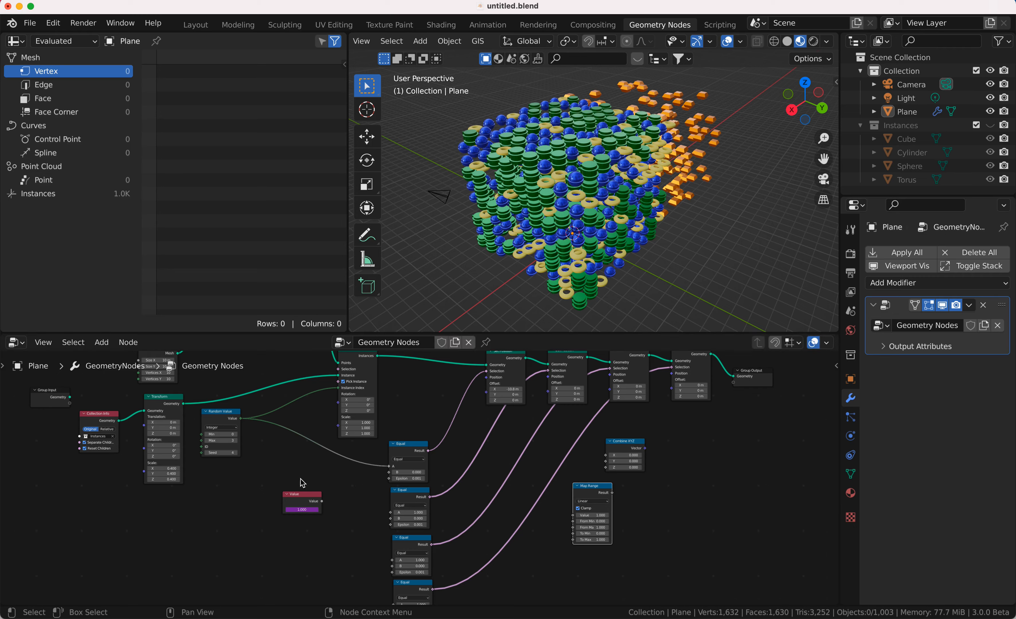
Connect the Value node to Map Range's Value input and set From Min to 1 and From Max to 100
left_click_drag(323, 504, 579, 519)
key("Tab")
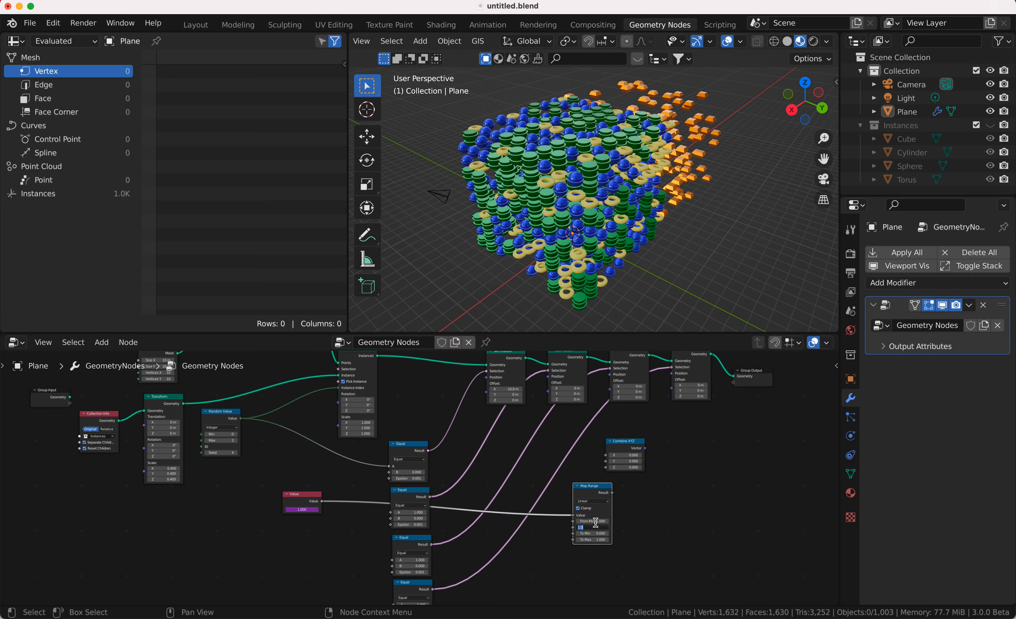
type("100")
key("Return")
Split a Timeline editor off the lower part of the 3D viewport and set the animation's end frame to 100
left_click_drag(353, 329, 353, 297)
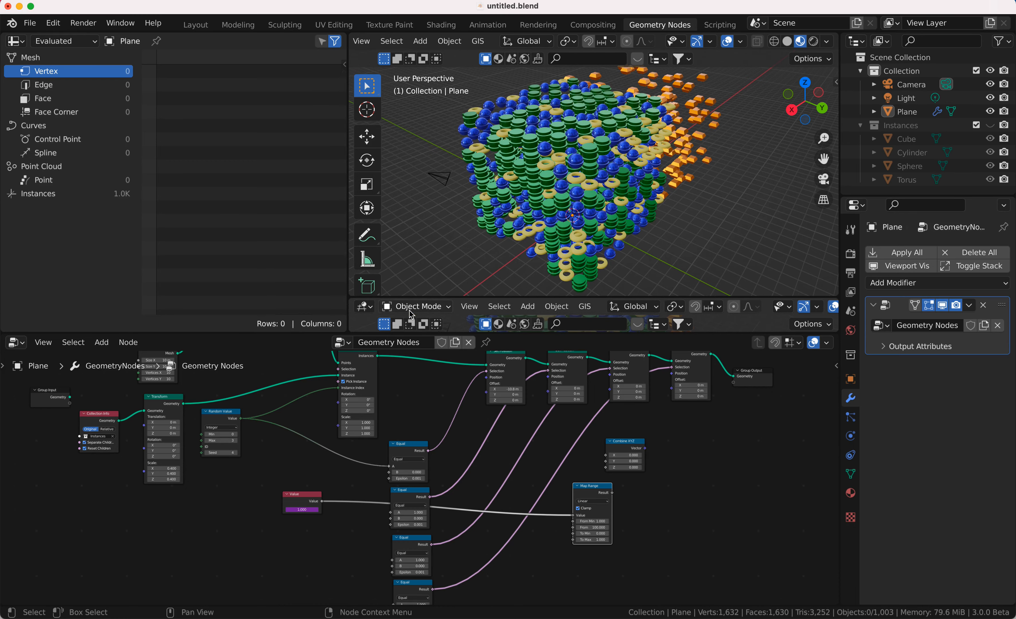
left_click(364, 307)
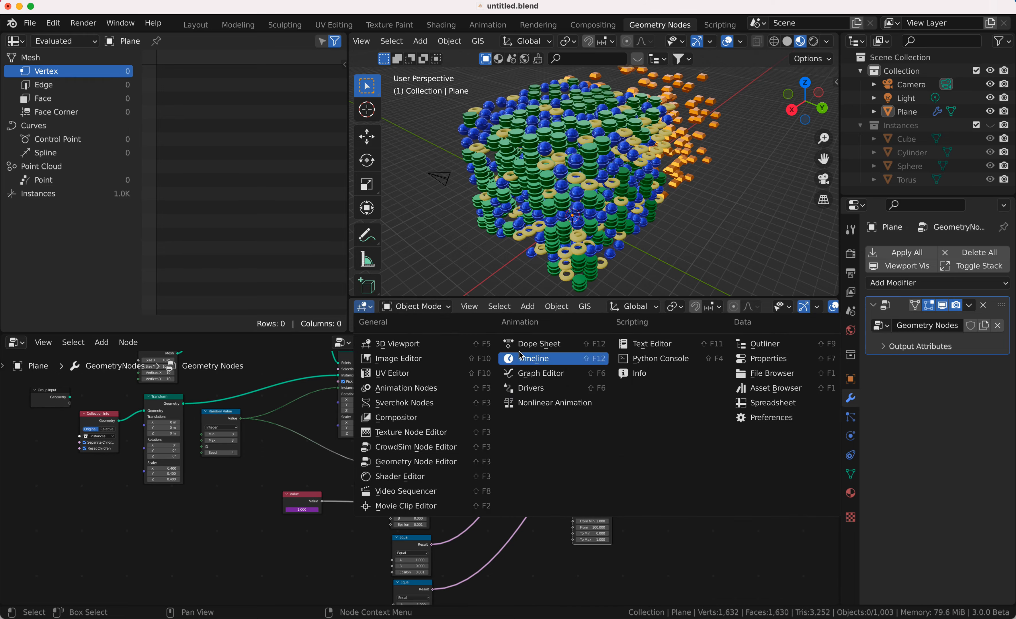
left_click(536, 359)
left_click_drag(790, 295, 791, 276)
left_click(817, 283)
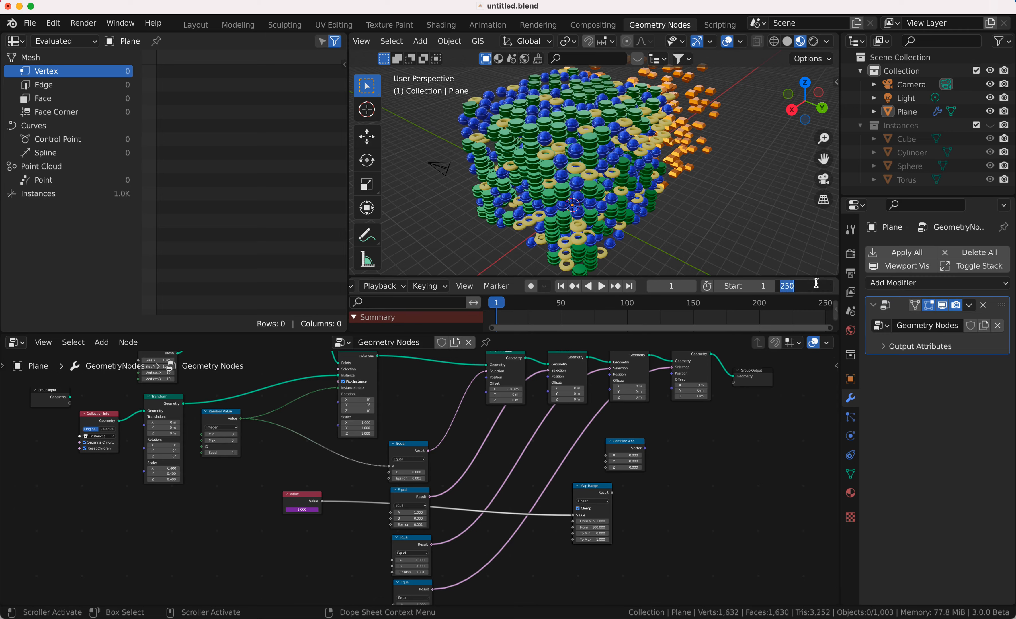
type("100")
key("Return")
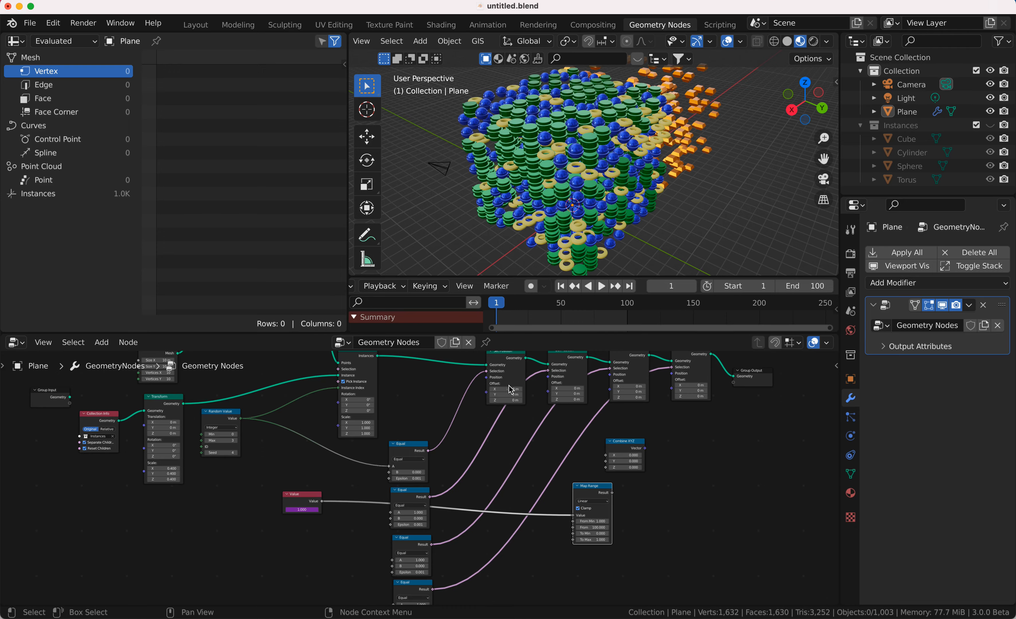
Use an X offset of about -17 m as Map Range's To Min and connect its Result via Combine XYZ's X to the first Set Position's Offset
left_click_drag(506, 389, 476, 389)
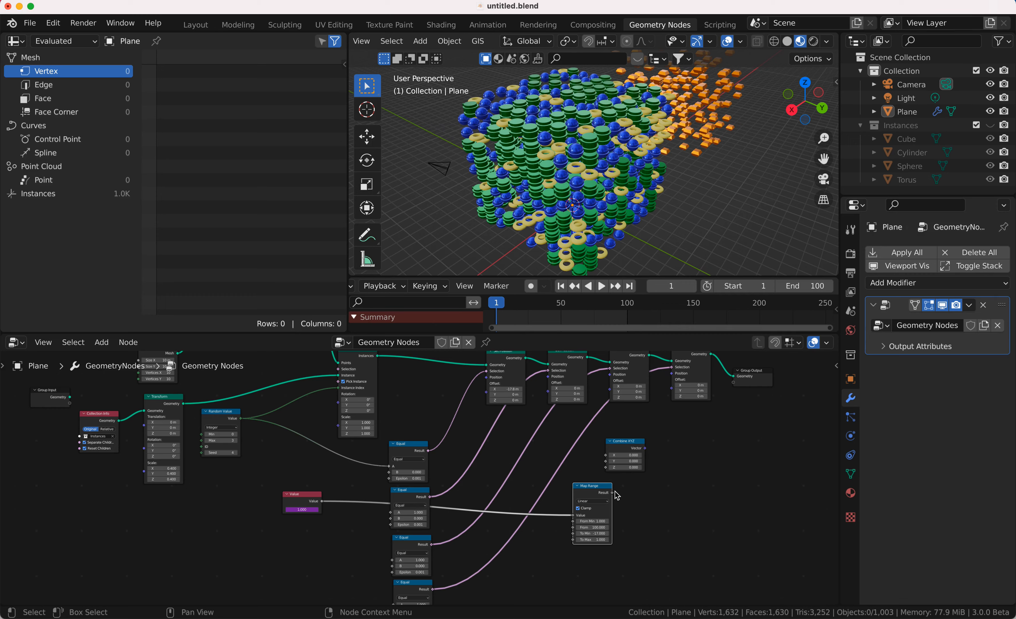
left_click_drag(612, 494, 488, 407)
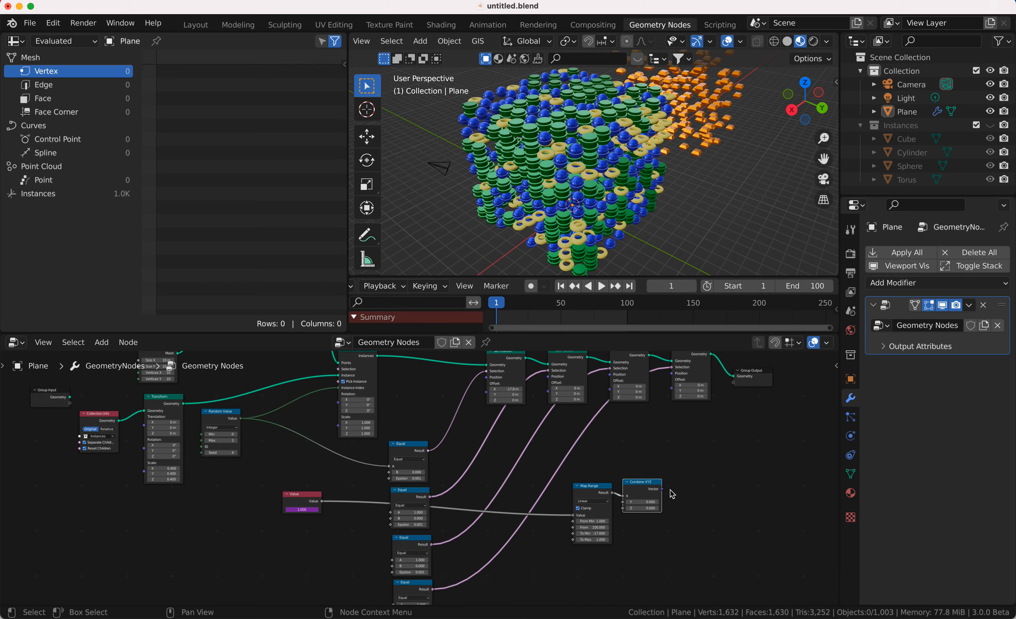
left_click_drag(664, 494, 487, 394)
left_click_drag(665, 493, 490, 395)
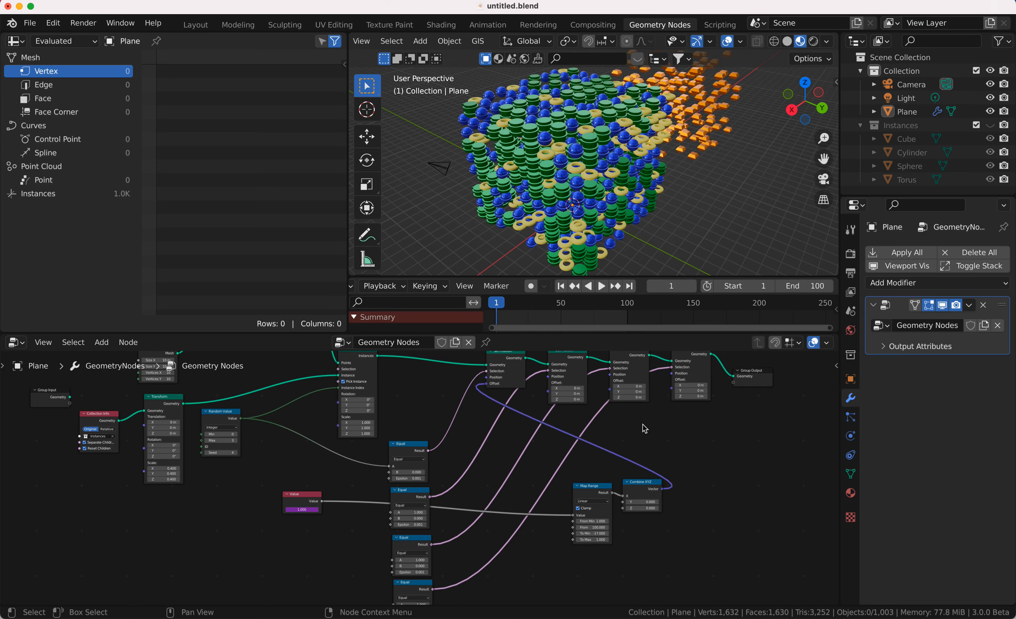
Play the animation to check how the orange cubes move relative to the grid, and stop playback
key("space")
scroll(691, 211, "down", 3)
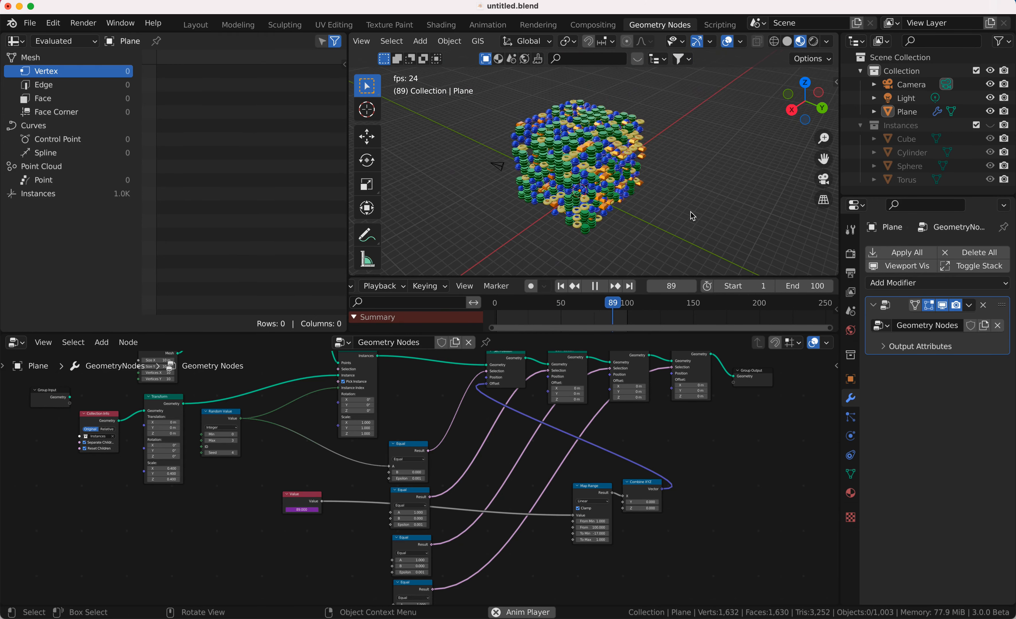
key("space")
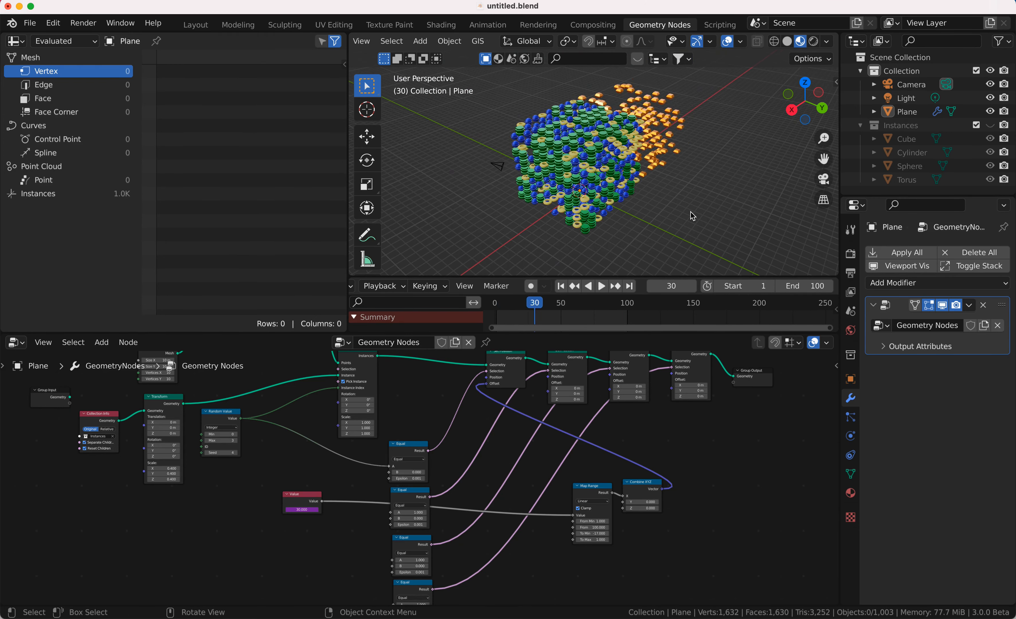
Move the Map Range and Combine XYZ pair beside the first Equal node and place a duplicate of the pair below it
left_click(645, 495)
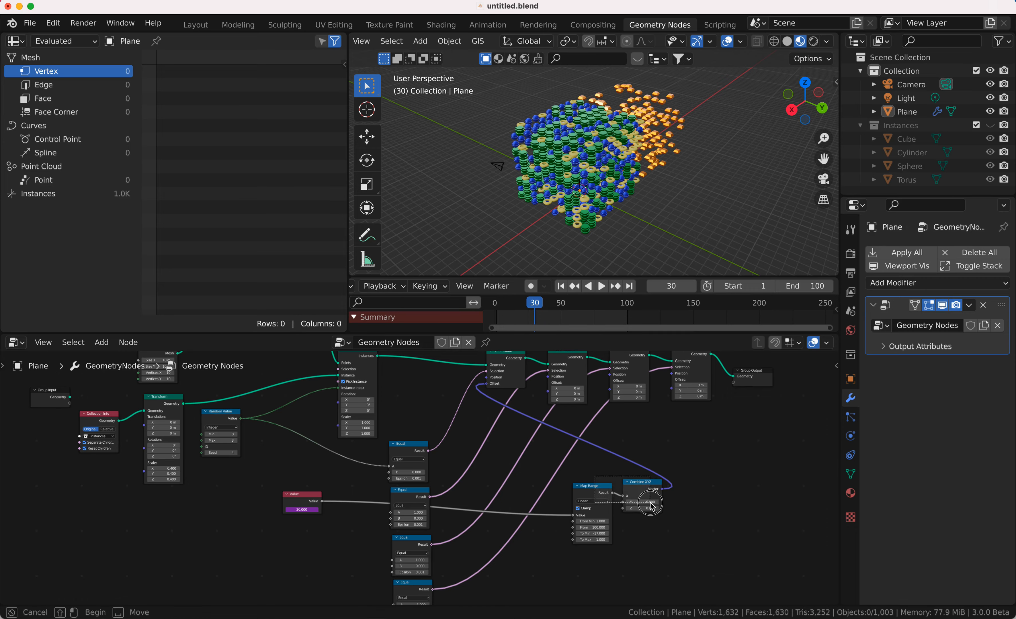
key("g")
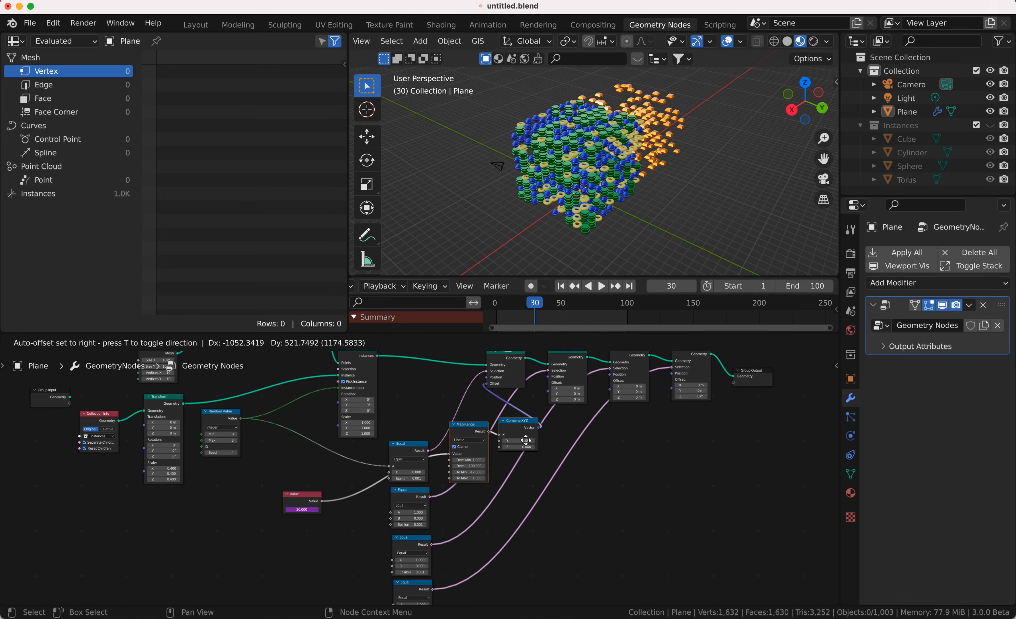
left_click(524, 437)
key("shift+d")
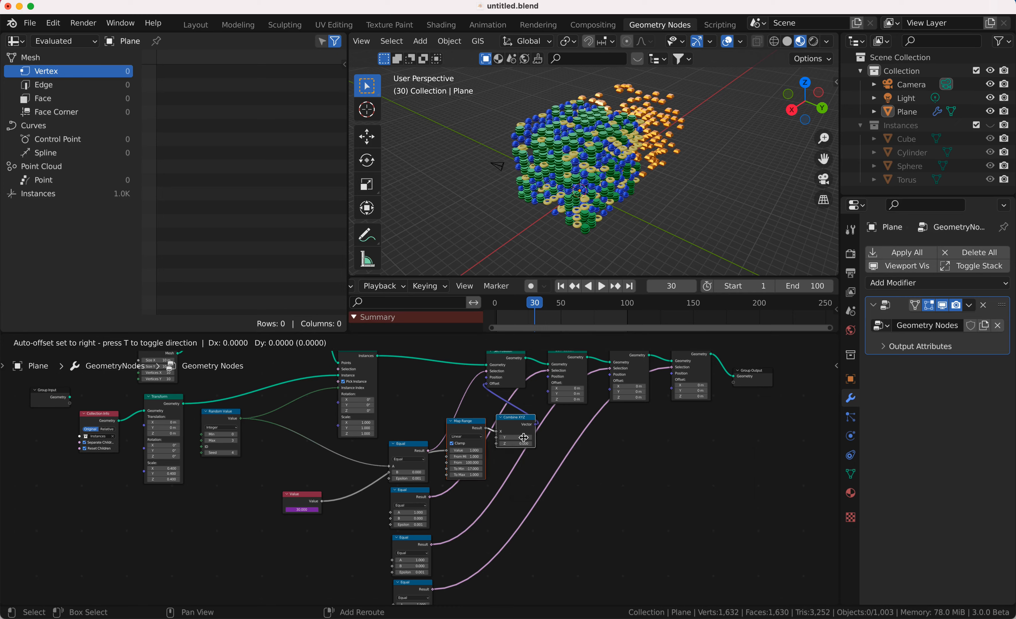
left_click(632, 516)
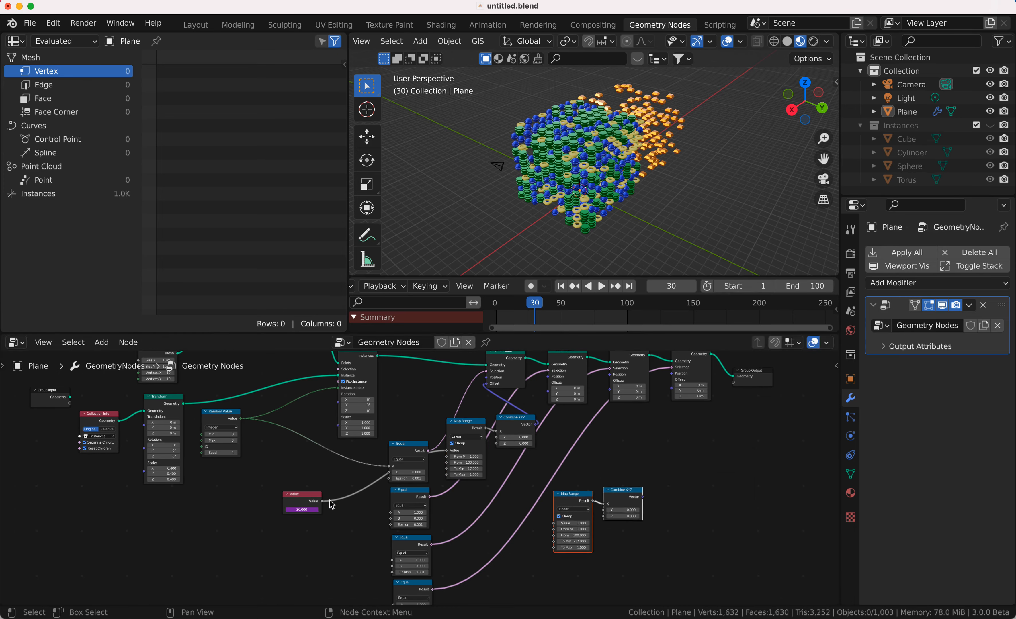
Feed the Value node into the copied Map Range, set its To Min to 17, and connect the copied Combine XYZ to the second Set Position's Offset
left_click_drag(325, 505, 555, 527)
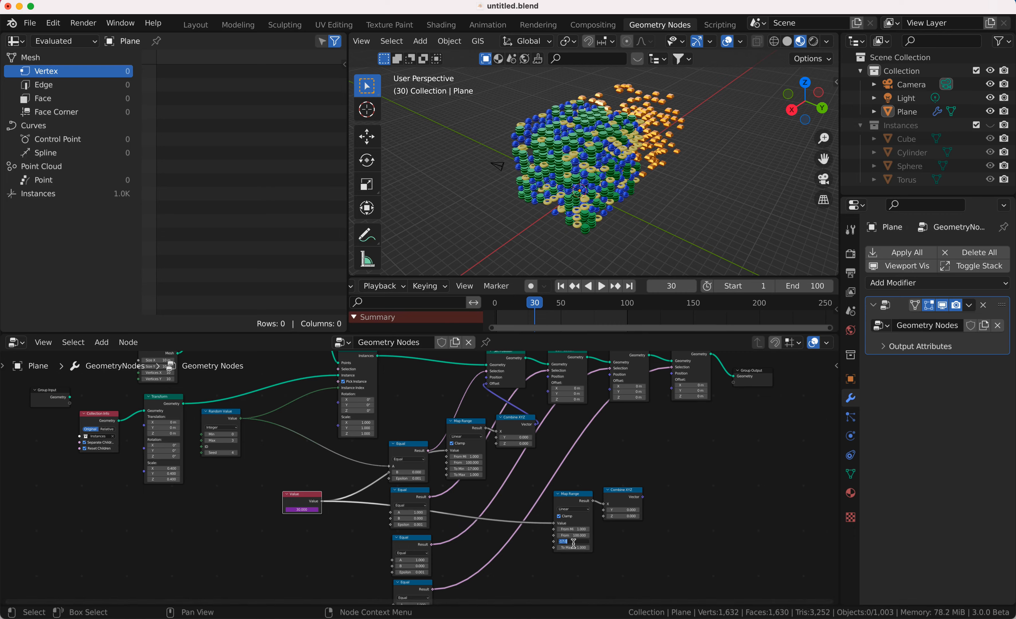
key("Return")
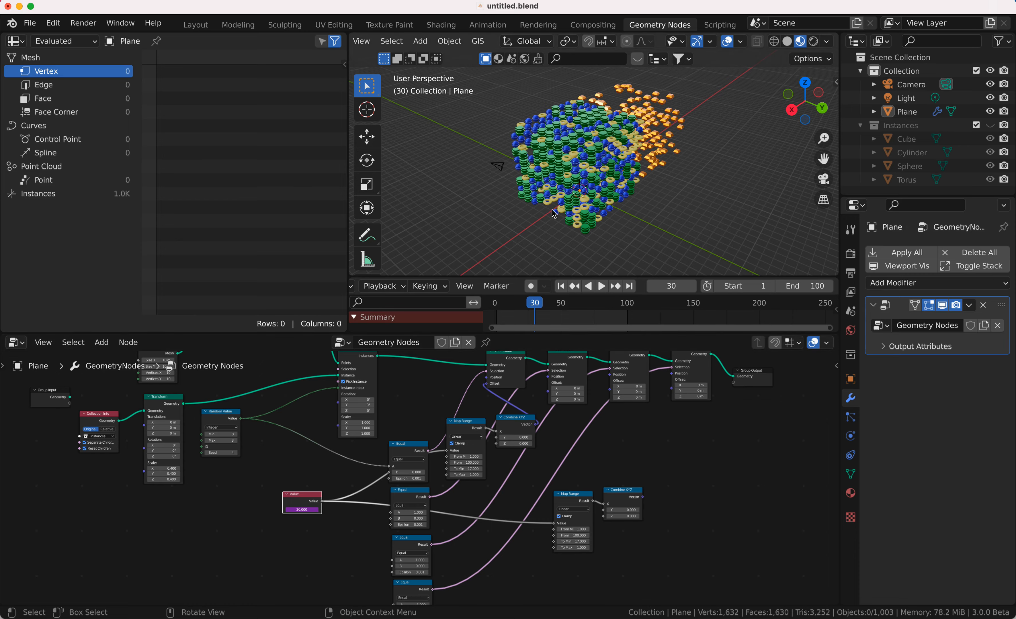
left_click_drag(645, 500, 548, 433)
left_click_drag(568, 502, 620, 548)
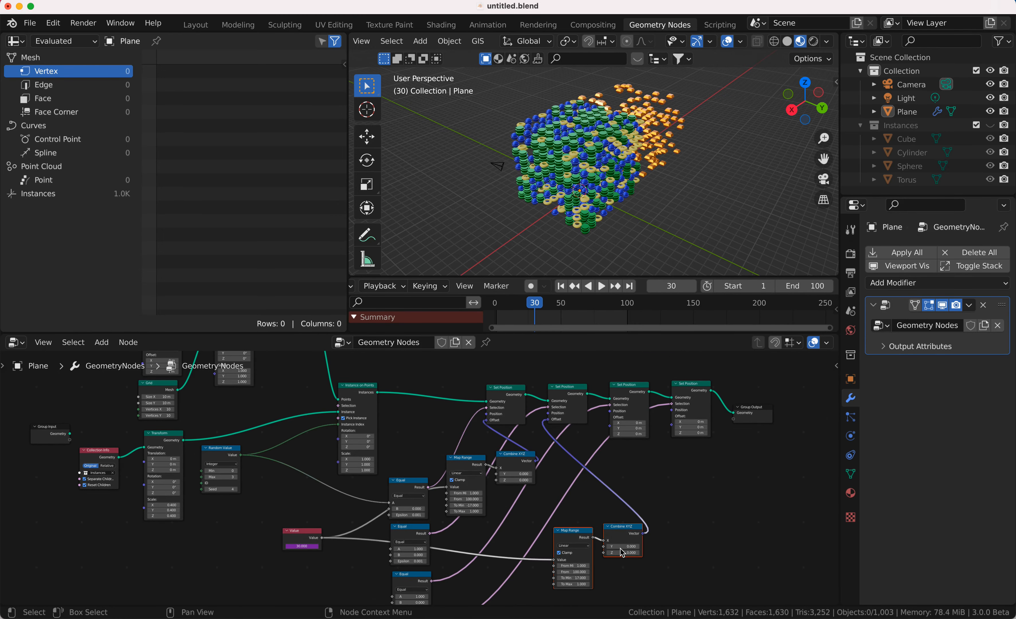
Move the second Map Range and Combine XYZ pair beside the second Equal node and place a duplicate of the pair to its right
key("g")
left_click(518, 543)
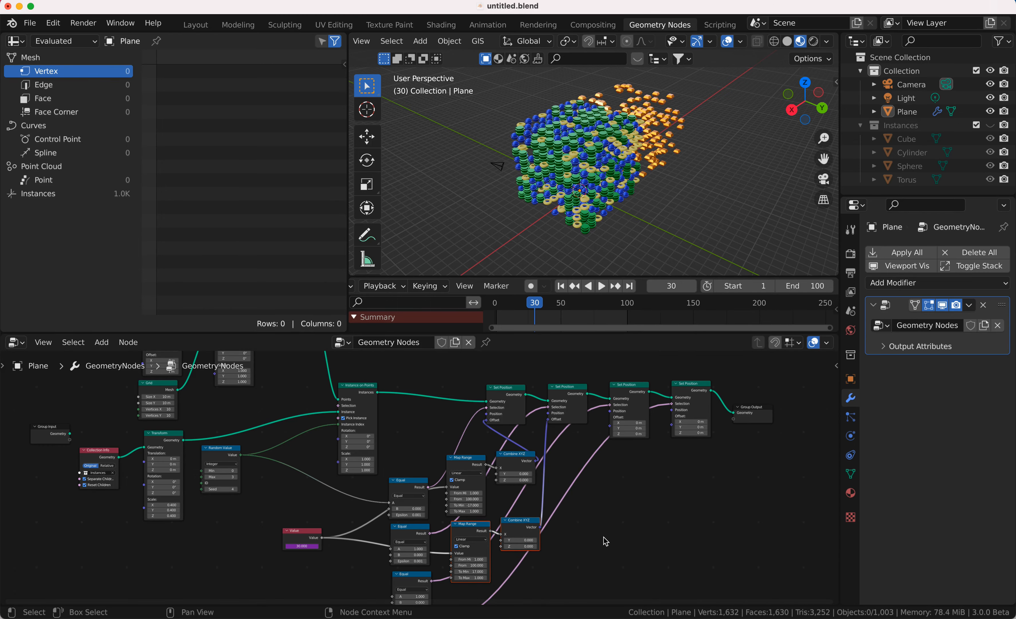
scroll(605, 541, "down", 5)
scroll(605, 541, "right", 5)
key("shift+d")
left_click(723, 532)
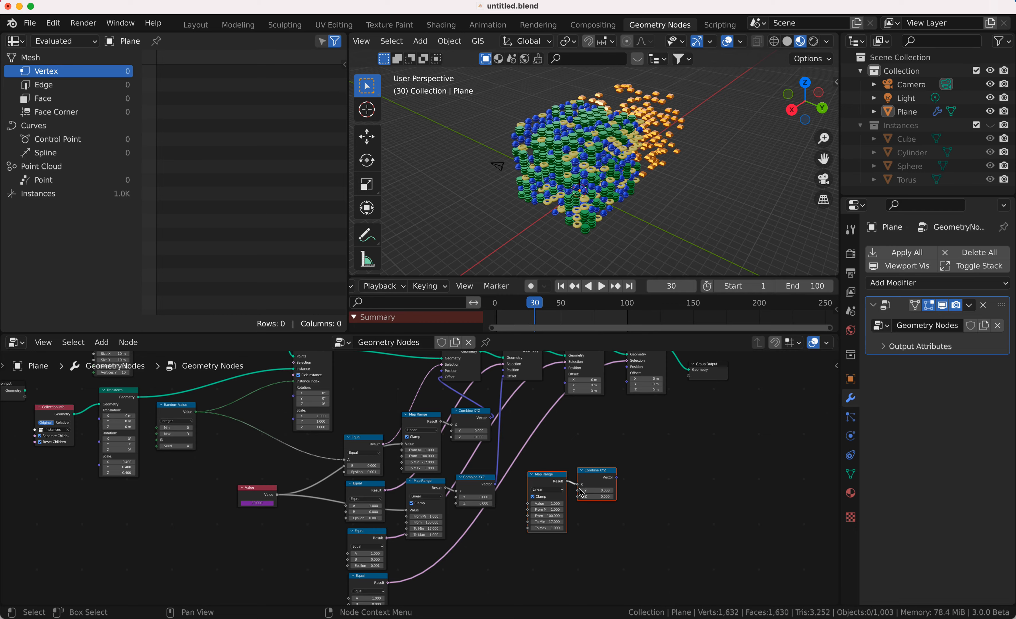
Switch the third Map Range's Result to Combine XYZ's Y, feed it from the Value node, and connect the Vector to the third Set Position's Offset
left_click_drag(579, 487, 580, 496)
left_click_drag(277, 496, 529, 505)
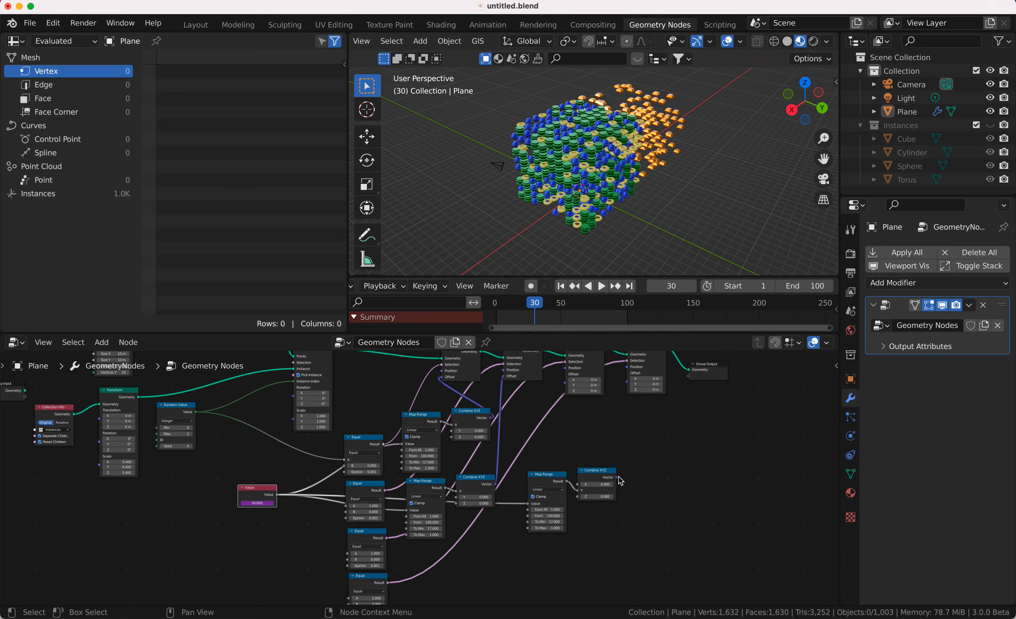
scroll(620, 483, "up", 2)
left_click_drag(612, 493, 559, 399)
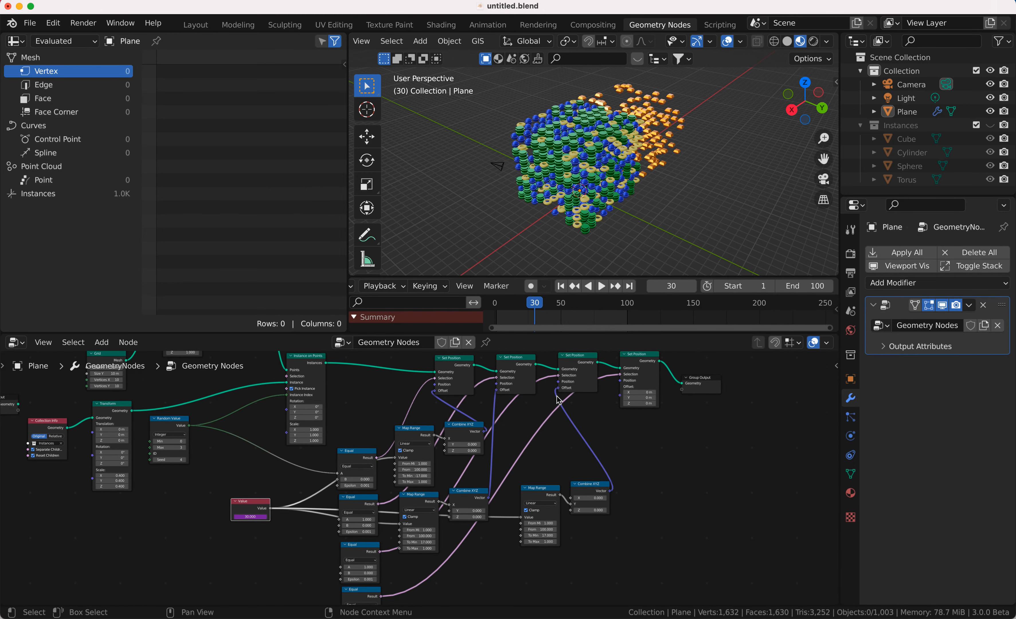
Duplicate the third Map Range and Combine XYZ pair below it and feed the Value node's link into the copied Map Range
left_click_drag(546, 480, 603, 518)
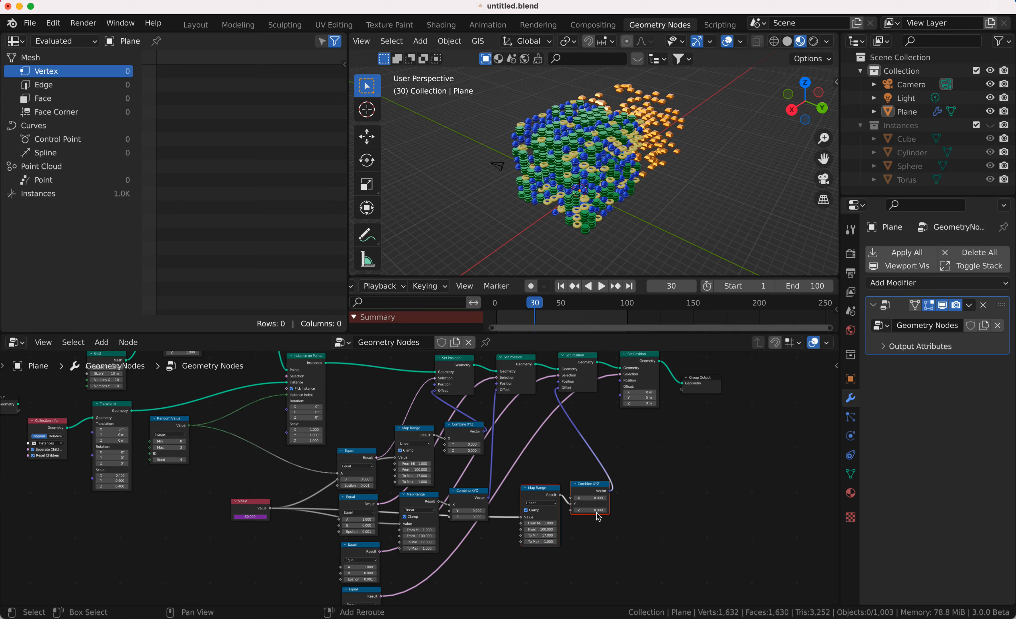
key("shift+d")
left_click(648, 544)
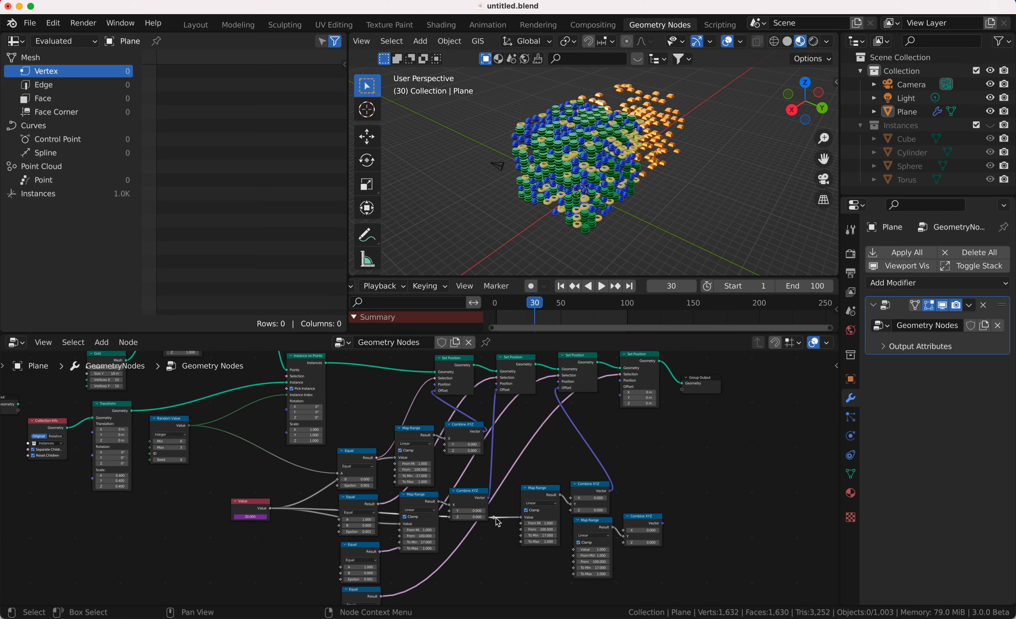
left_click_drag(495, 519, 576, 551)
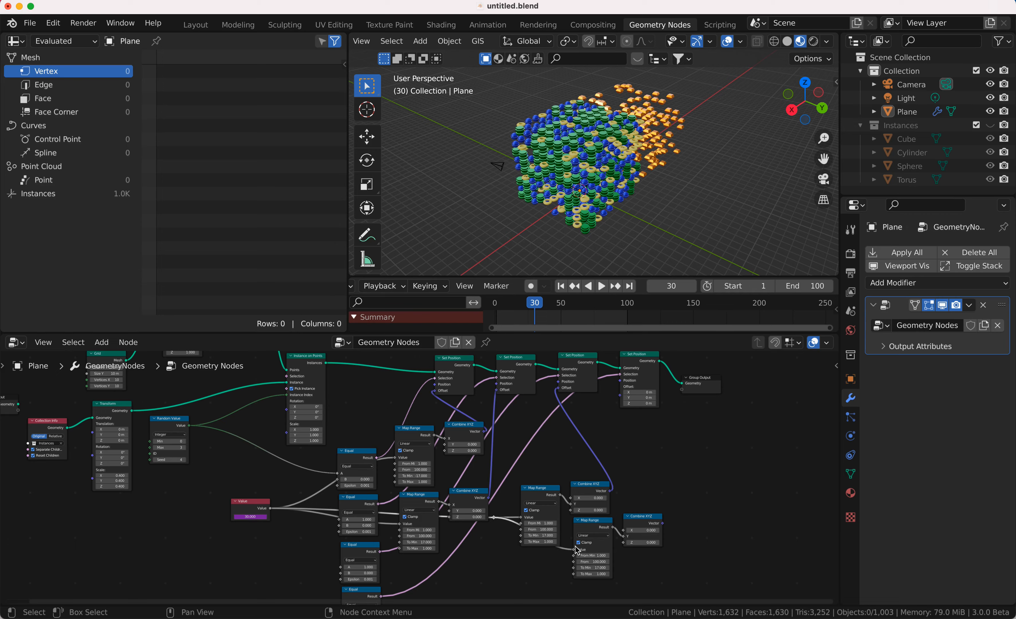
Bend the new Value link with a reroute, set the fourth Map Range's To Min to -17, and connect its Combine XYZ to the fourth Offset
left_click(565, 549)
key("g")
left_click(527, 561)
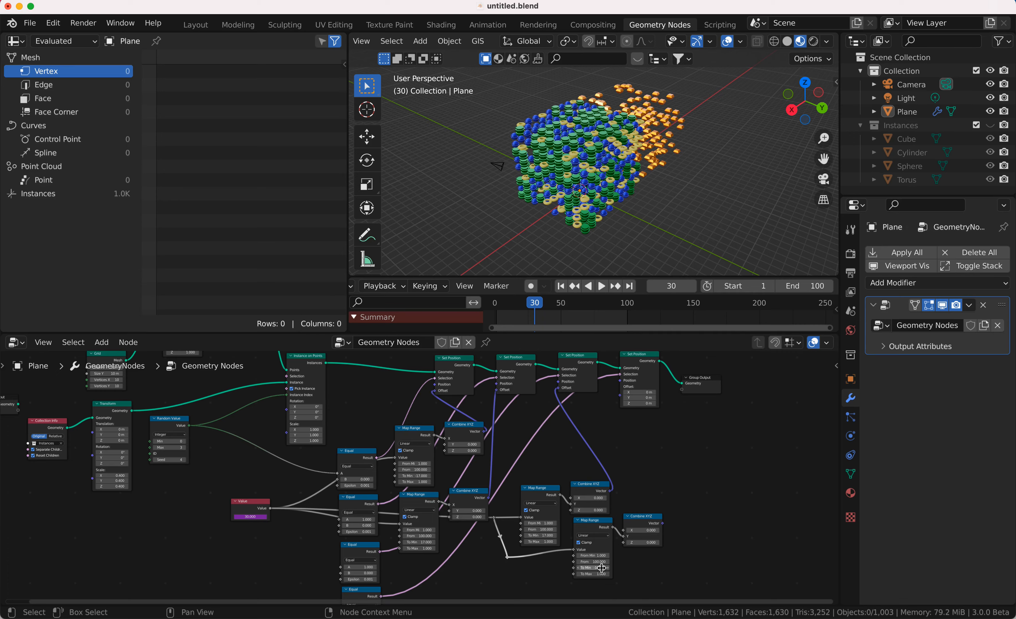
left_click_drag(664, 524, 620, 400)
key("space")
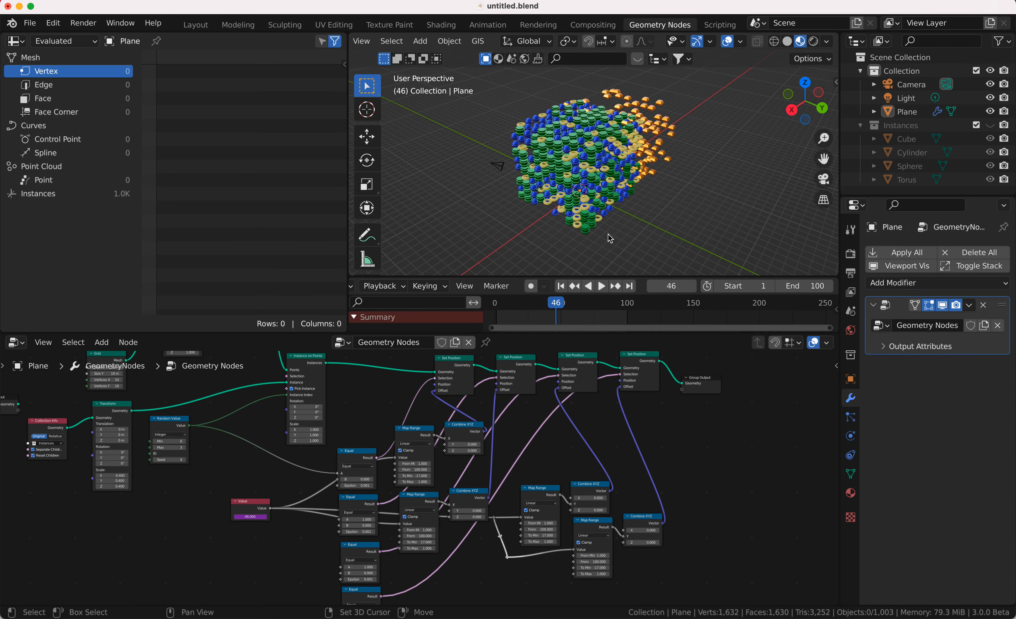
Add a reroute on the Random Value output and connect it to input A of the second, third and fourth Equal nodes
scroll(519, 485, "down", 5)
scroll(519, 486, "left", 4)
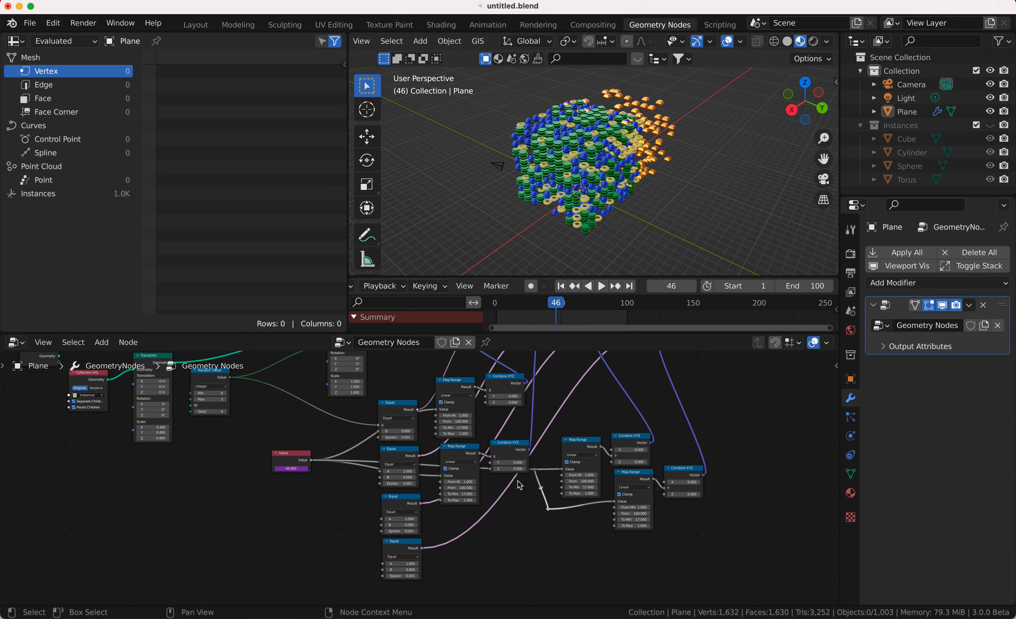
scroll(329, 450, "up", 1)
scroll(329, 450, "left", 1)
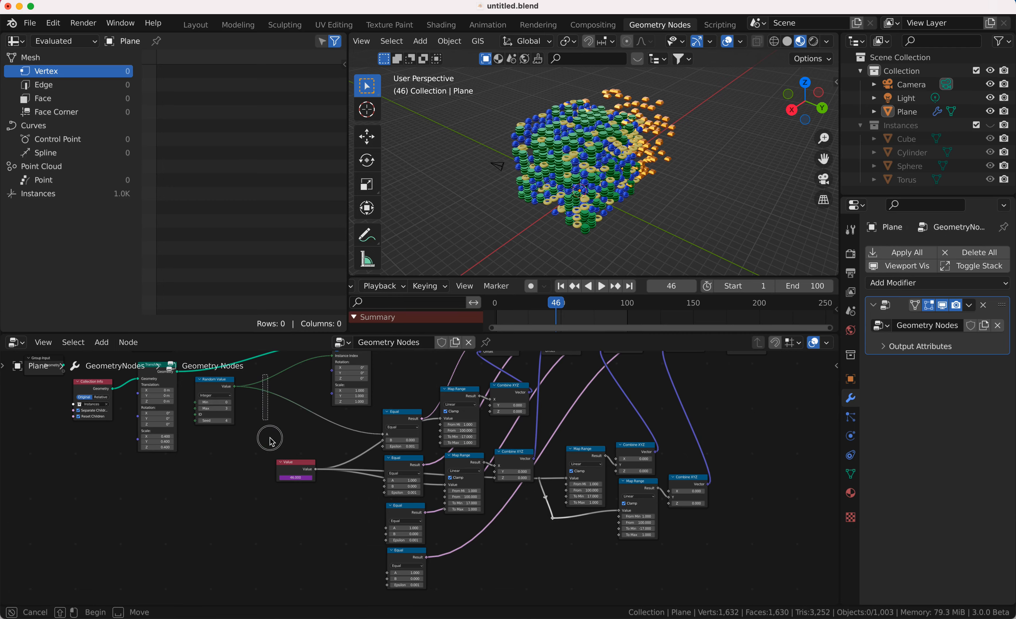
right_click_drag(274, 375, 273, 411, "shift")
left_click_drag(272, 389, 385, 484)
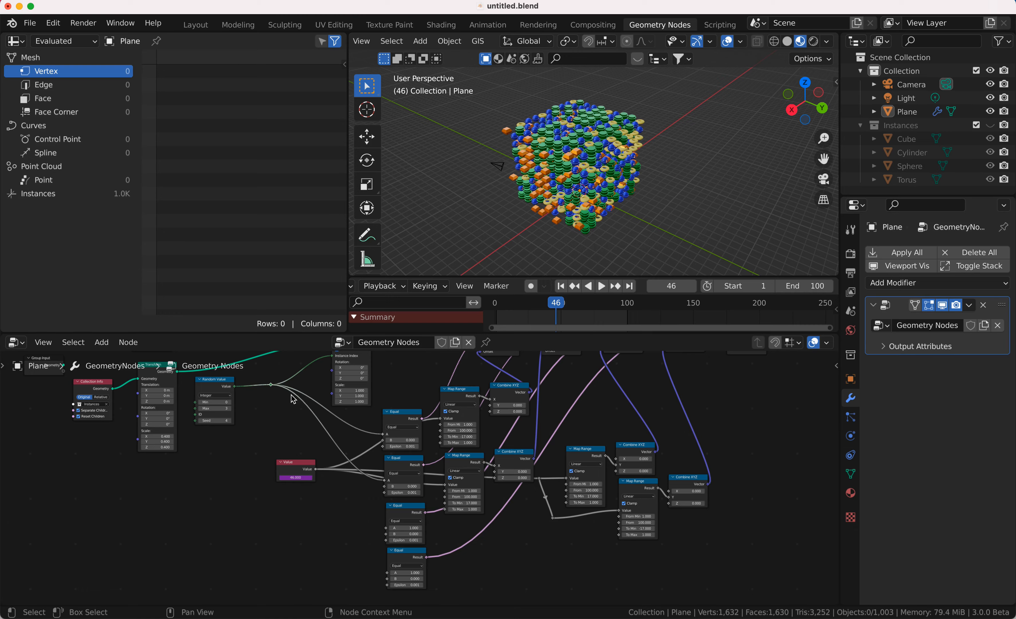
left_click_drag(272, 385, 386, 529)
left_click_drag(272, 389, 388, 530)
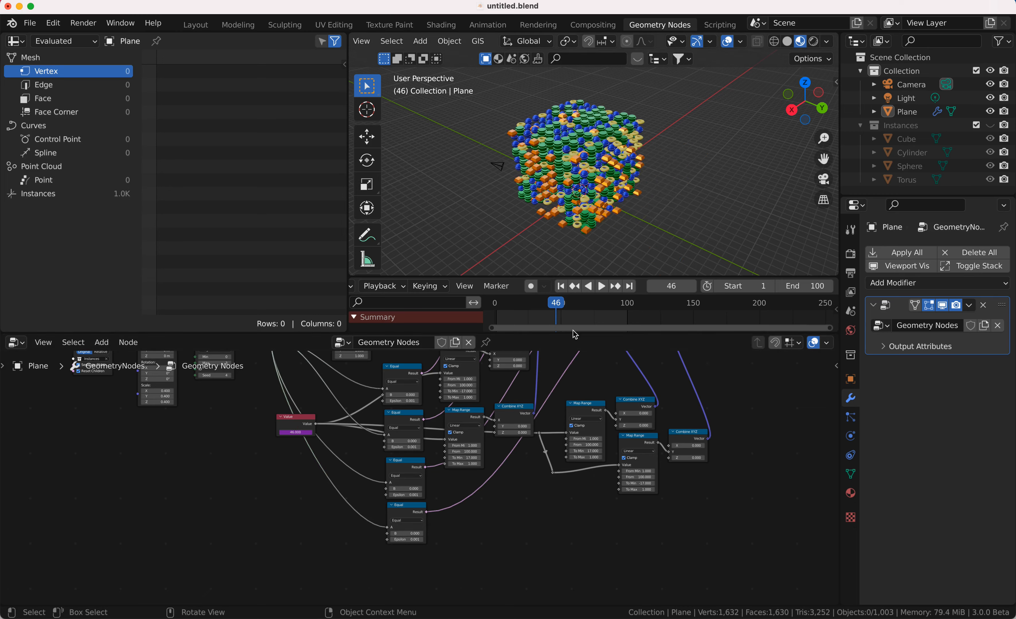
Play the animation from the first frame to check how the rewired object types move, and stop playback
key("shift+Left")
key("space")
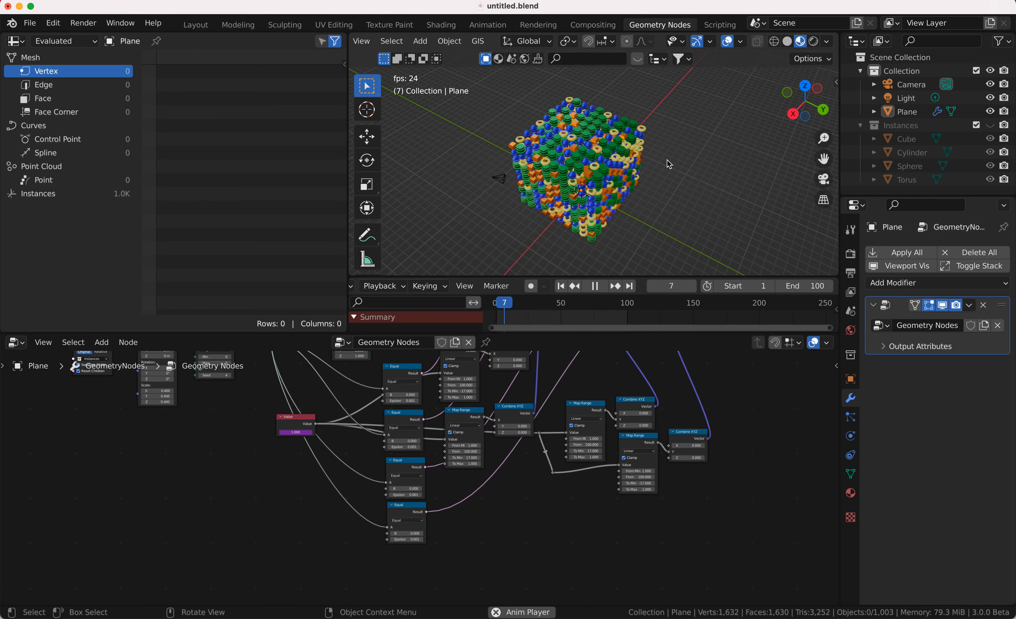
key("space")
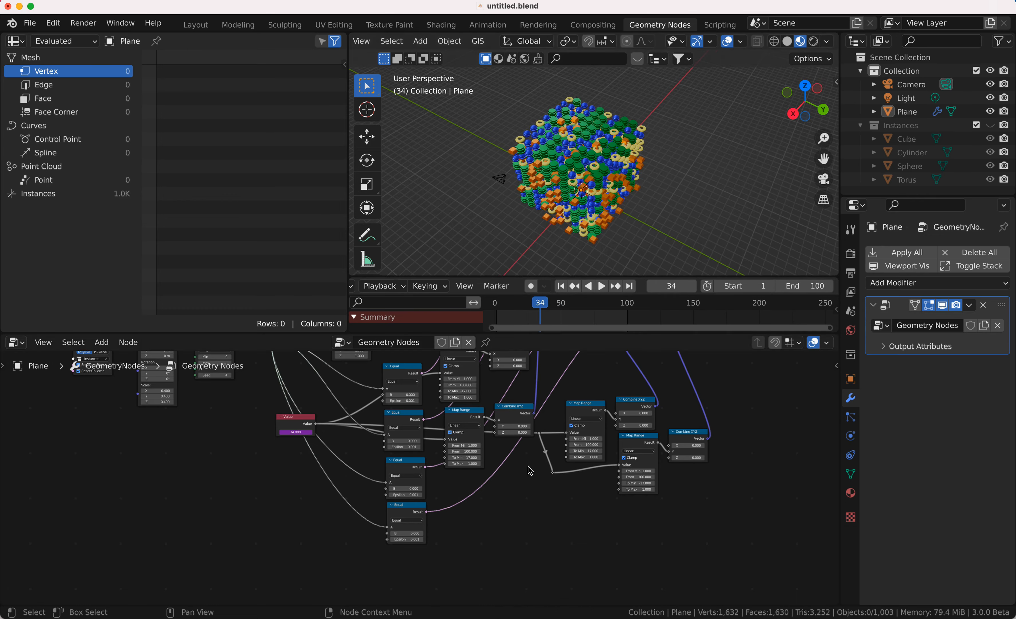
Set input B of the second, third and fourth Equal nodes to 1, 2 and 3 respectively
scroll(445, 486, "up", 2)
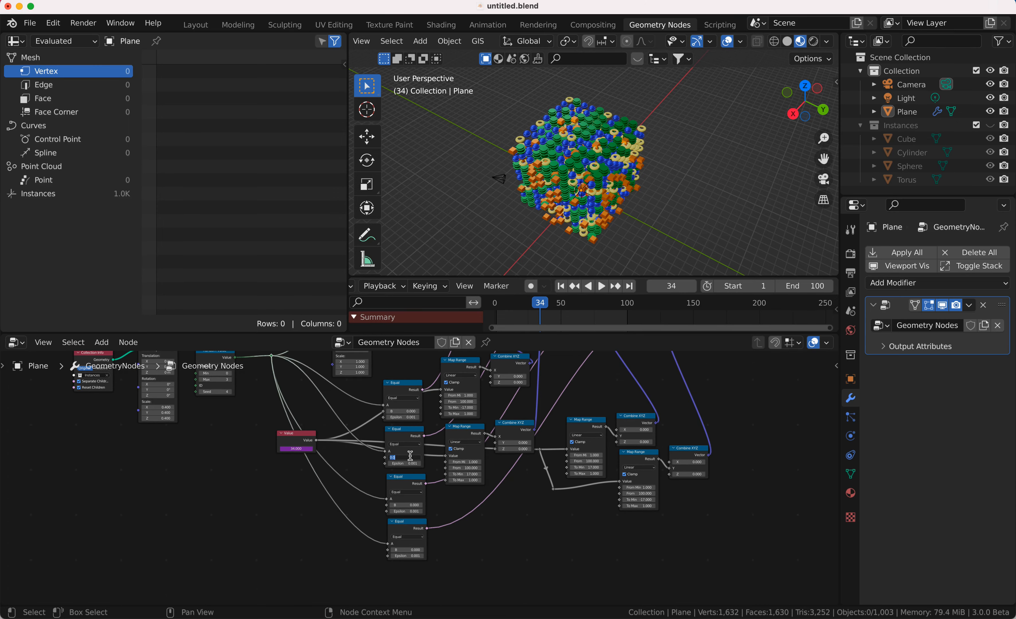
type("1")
key("Return")
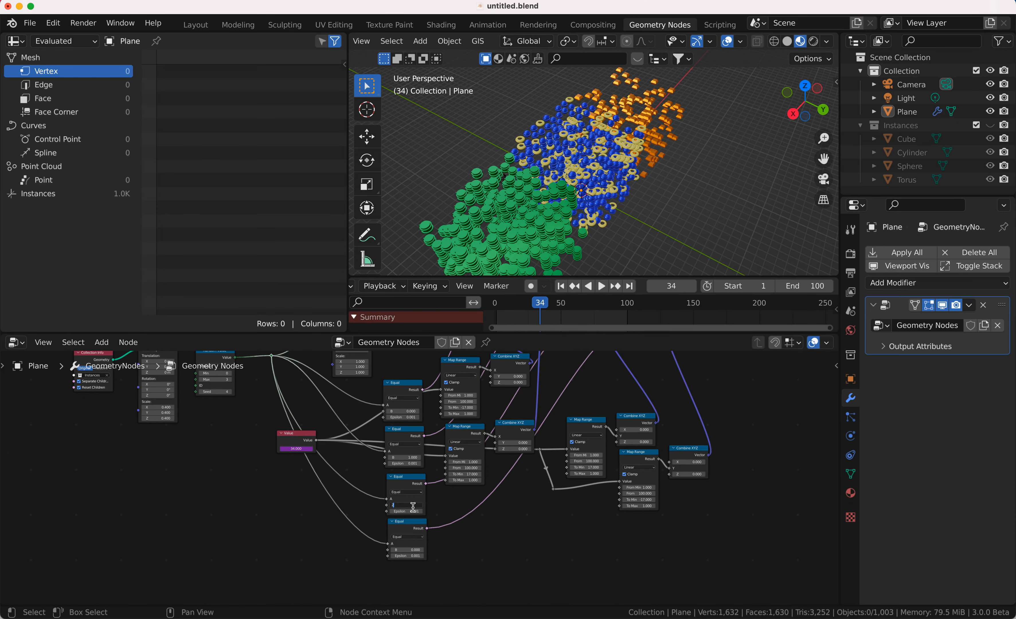
left_click(413, 507)
type("2")
key("Return")
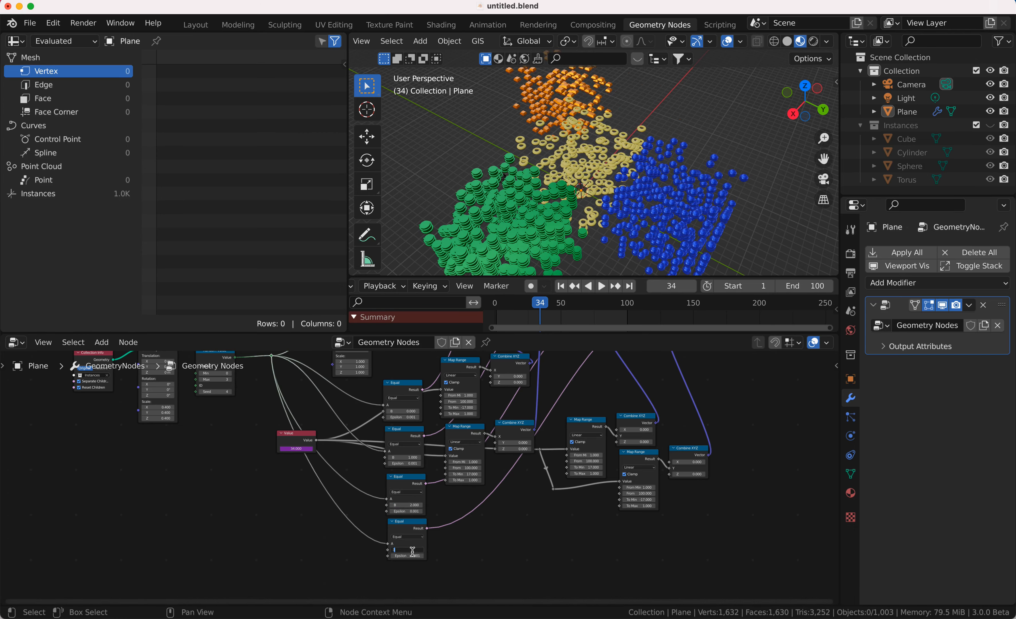
key("Return")
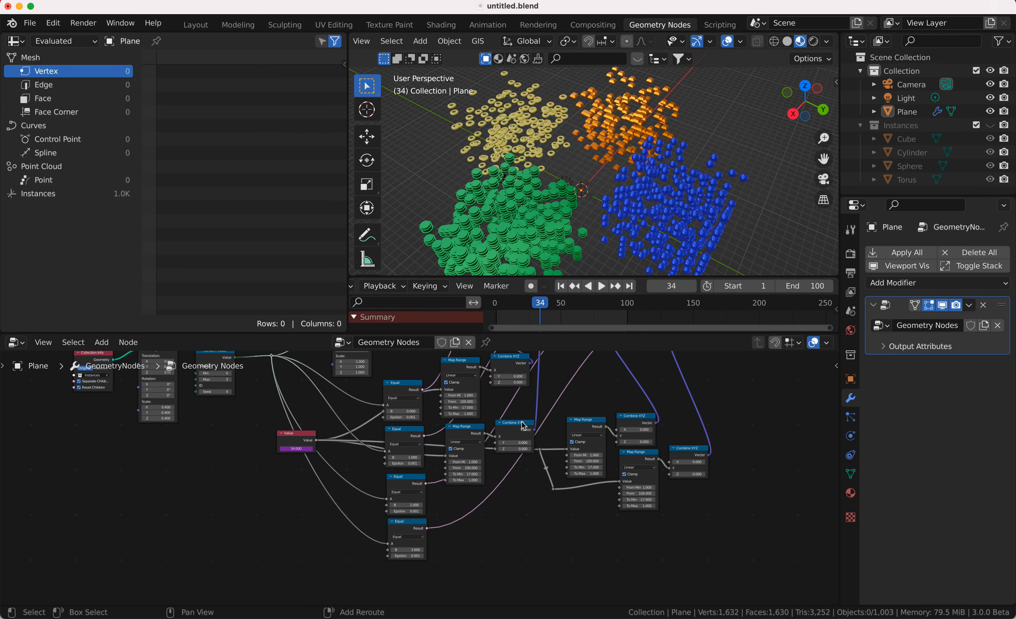
Replay the animation from the first frame to check the movement of the four separated object groups, and stop playback
key("shift+Left")
key("space")
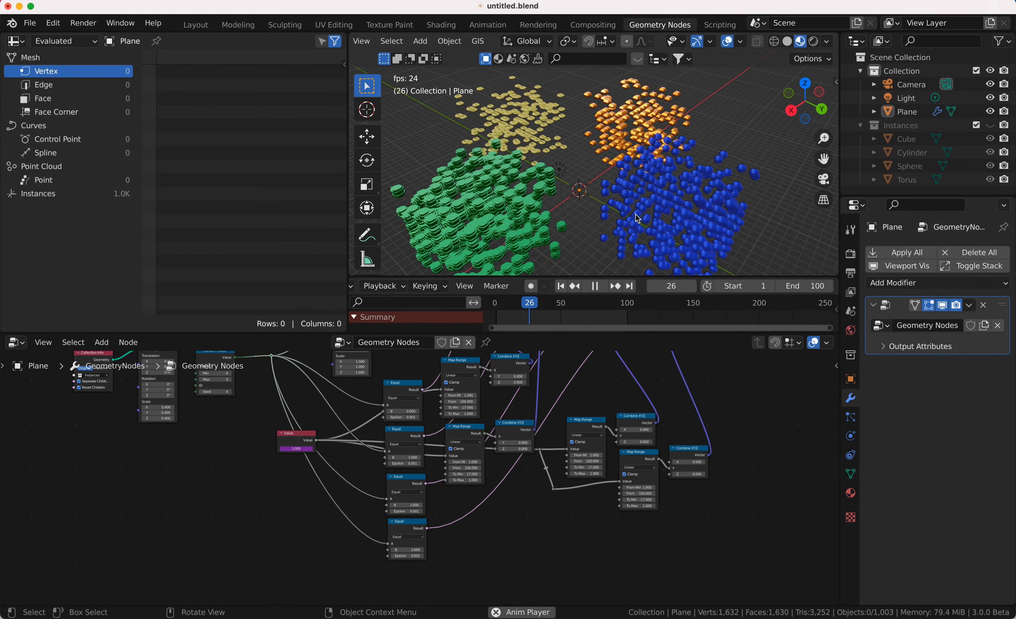
key("space")
Set the scene's end frame to 140 and play the animation on to check that the groups merge into the grid
double_click(811, 285)
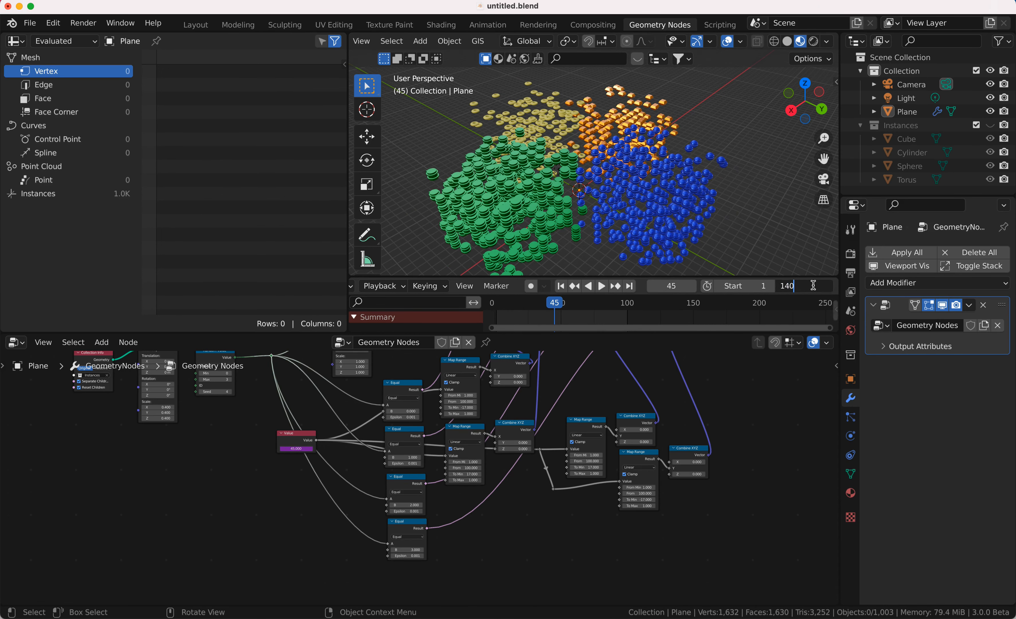
key("Return")
key("space")
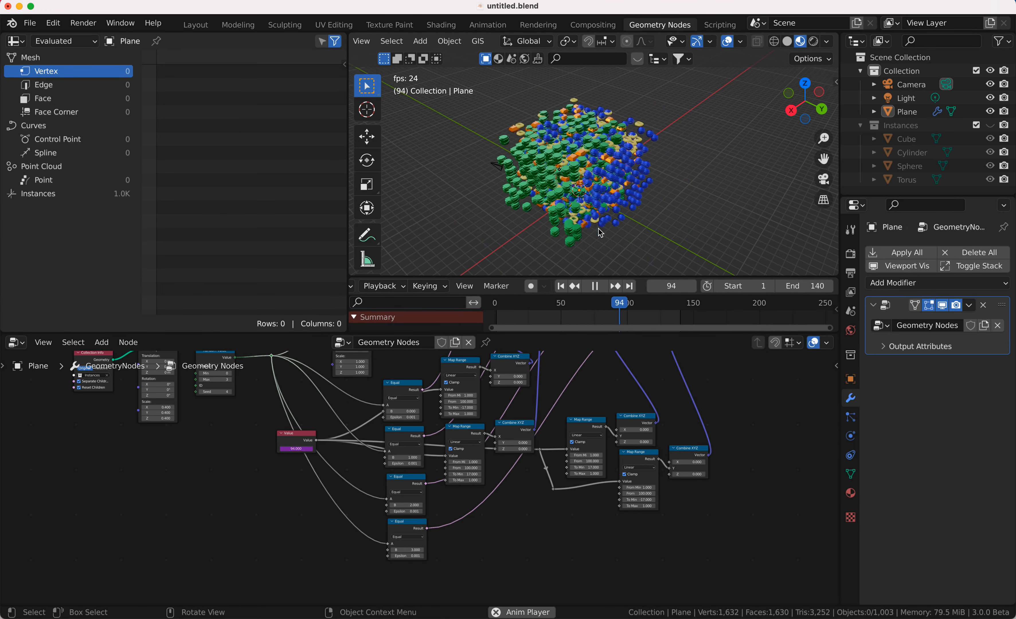
key("space")
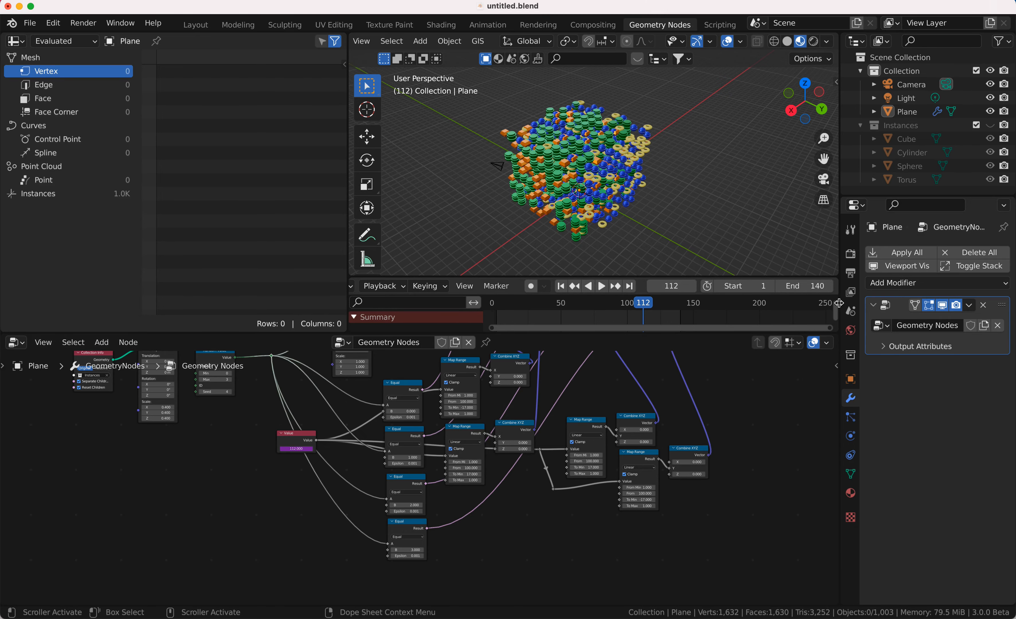
Split the node editor area in two and change the new, larger area to a Graph Editor
left_click_drag(836, 335, 266, 338)
left_click(282, 342)
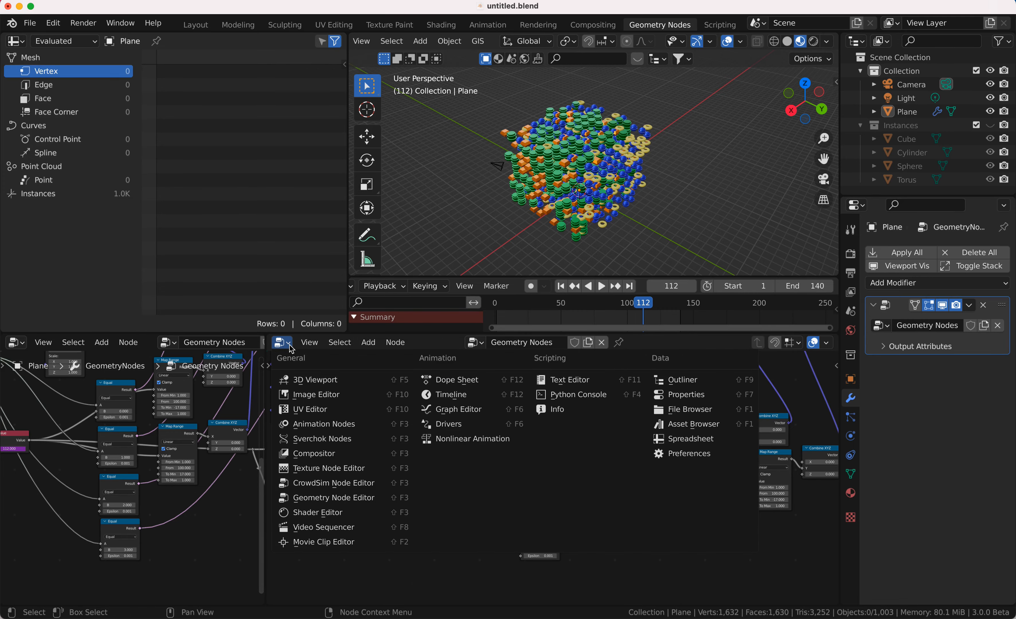
left_click(467, 413)
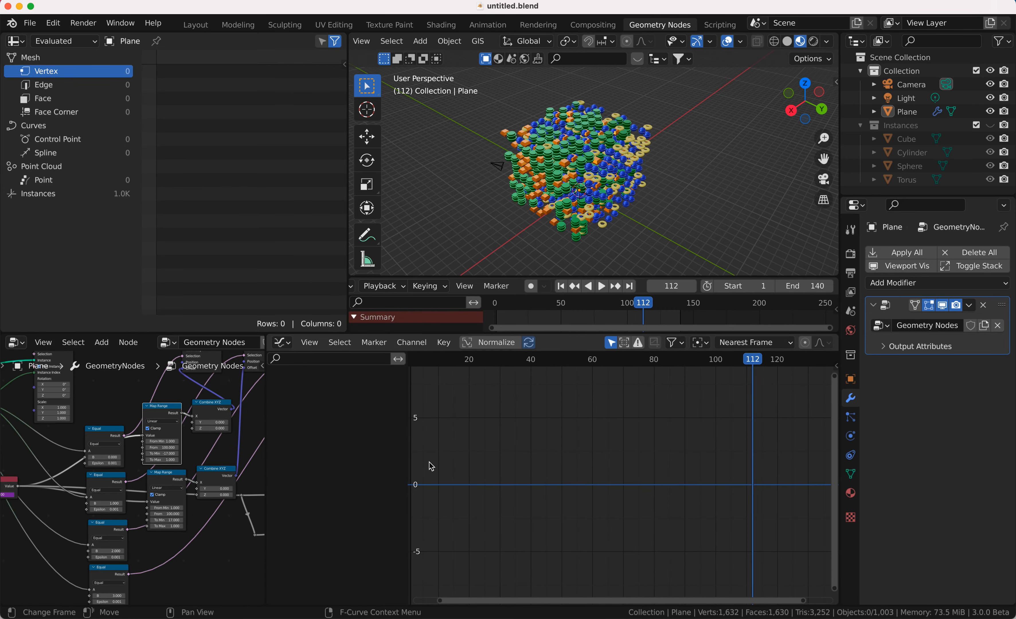
Move the Value node away from the Equal nodes and delete the driver on its value
scroll(145, 505, "left", 5)
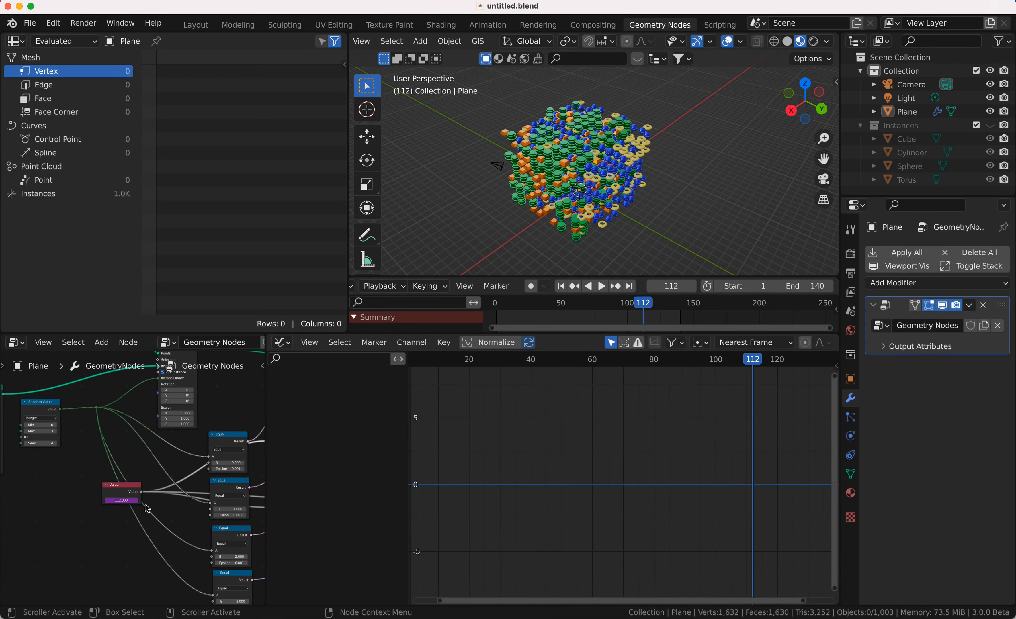
left_click_drag(132, 492, 77, 511)
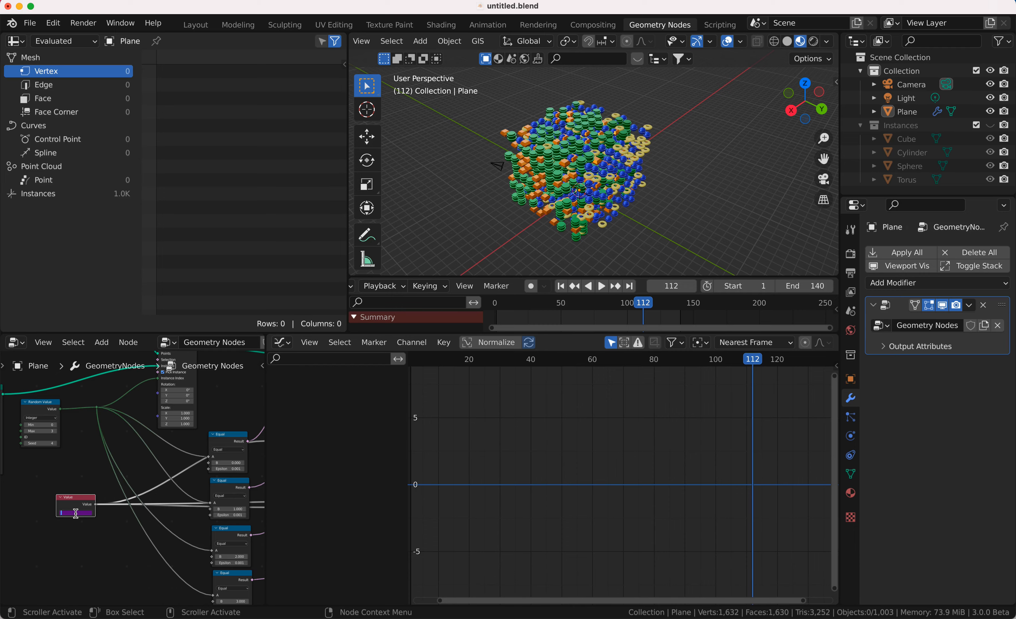
right_click(84, 513)
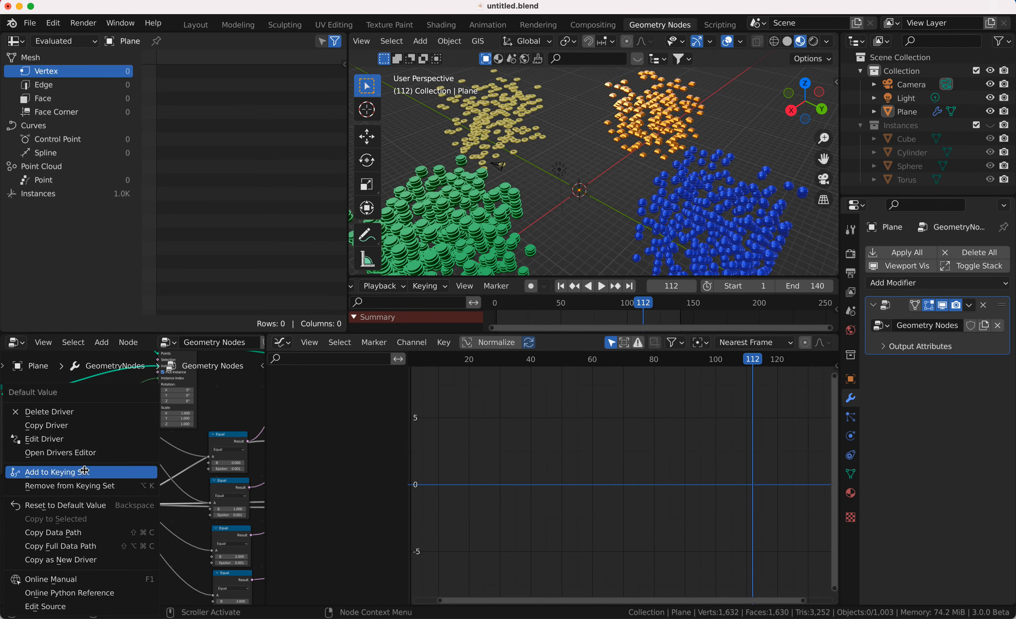
left_click(78, 418)
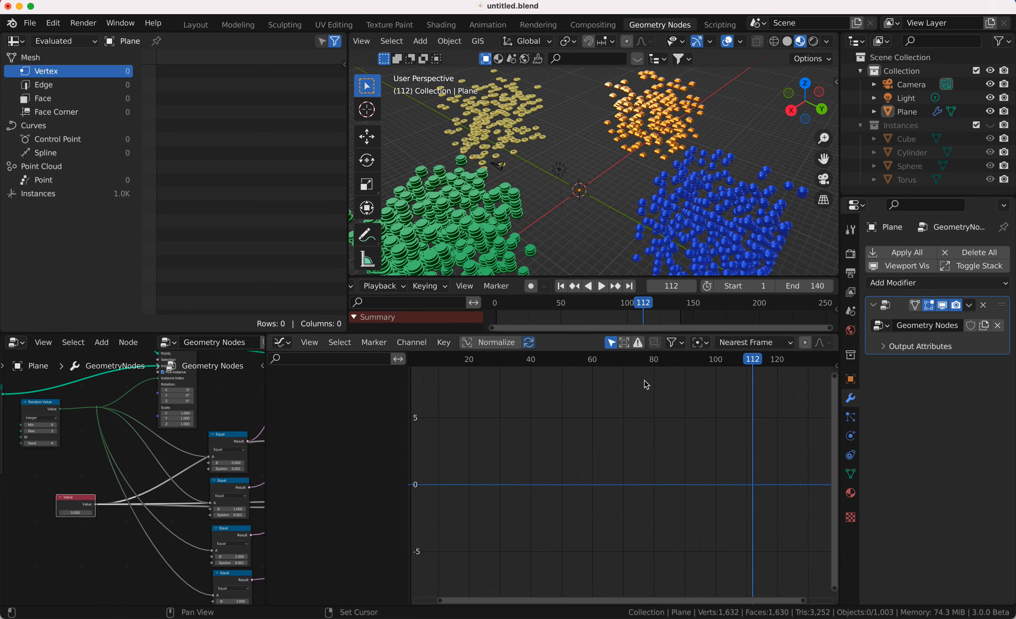
Keyframe the Value node at 0 on frame 1, move to frame 100 and set its value to 100
key("shift+Left")
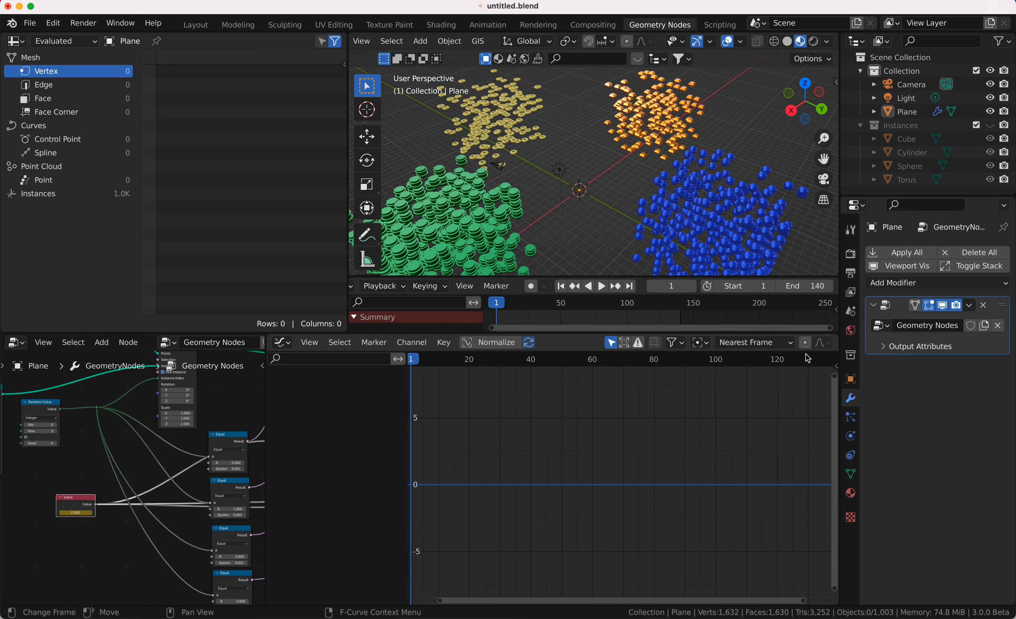
left_click(782, 364)
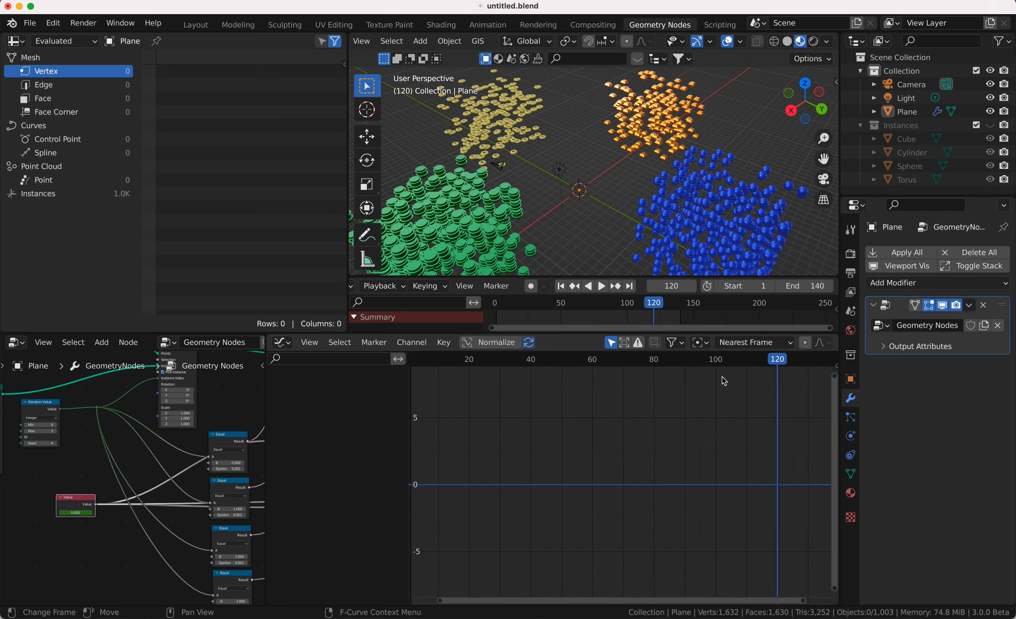
left_click_drag(722, 377, 721, 371)
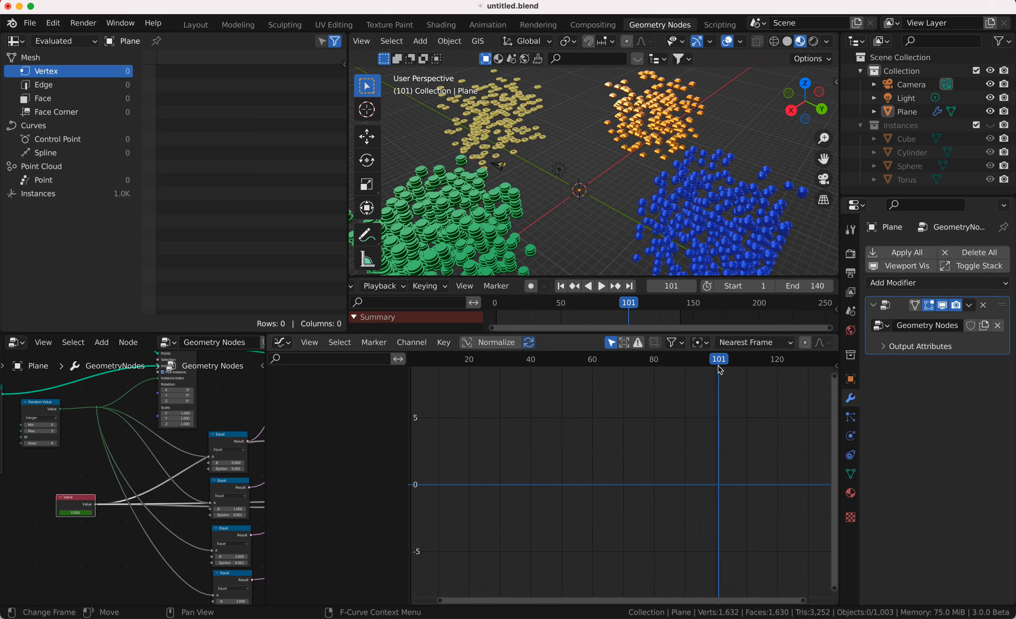
key("Left")
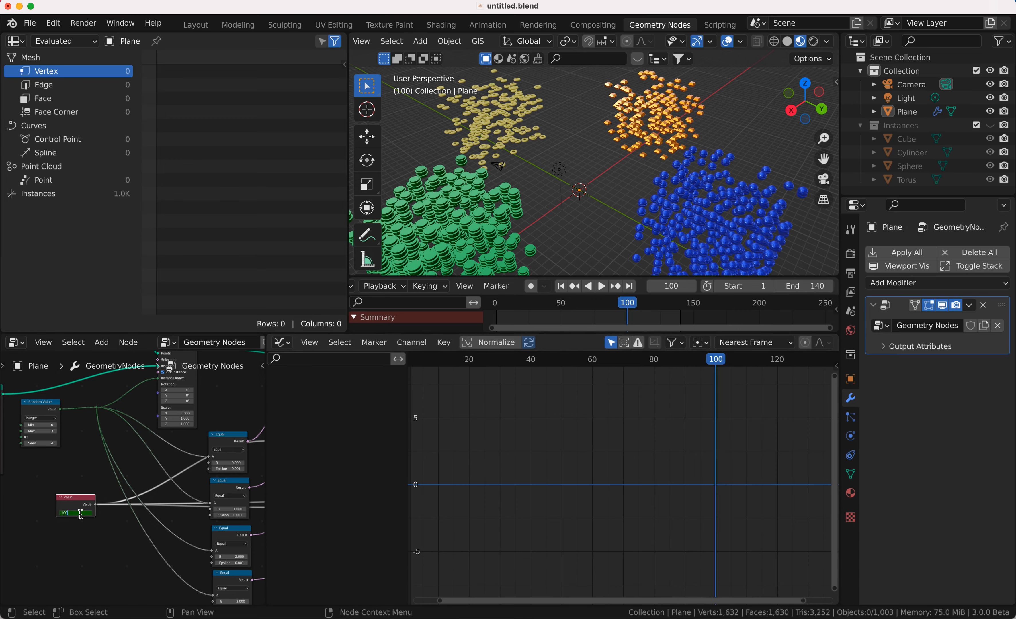
key("Return")
scroll(98, 521, "right", 5)
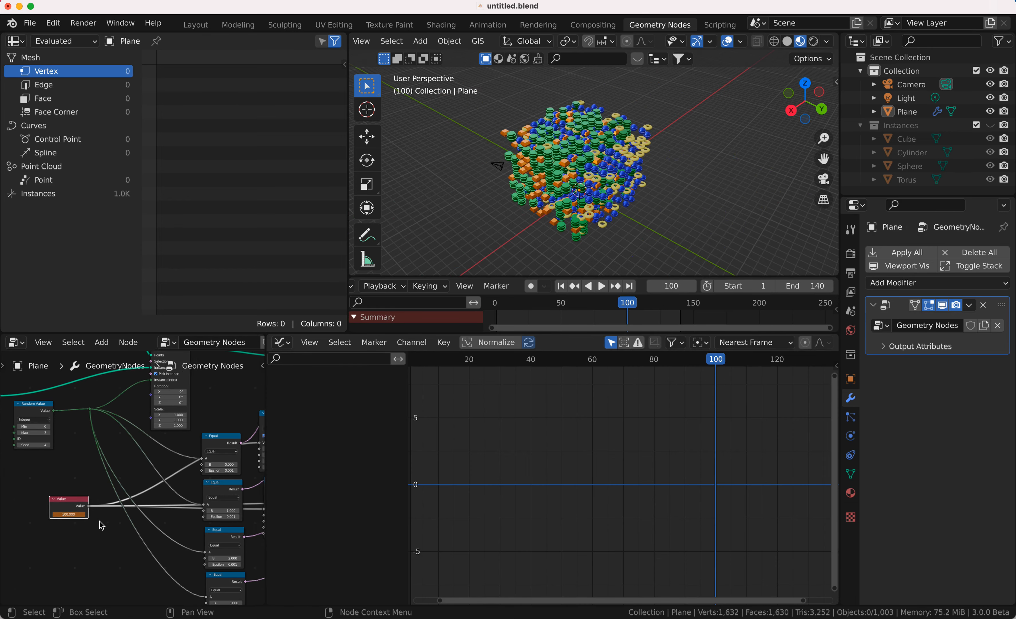
scroll(99, 521, "left", 11)
scroll(100, 522, "right", 7)
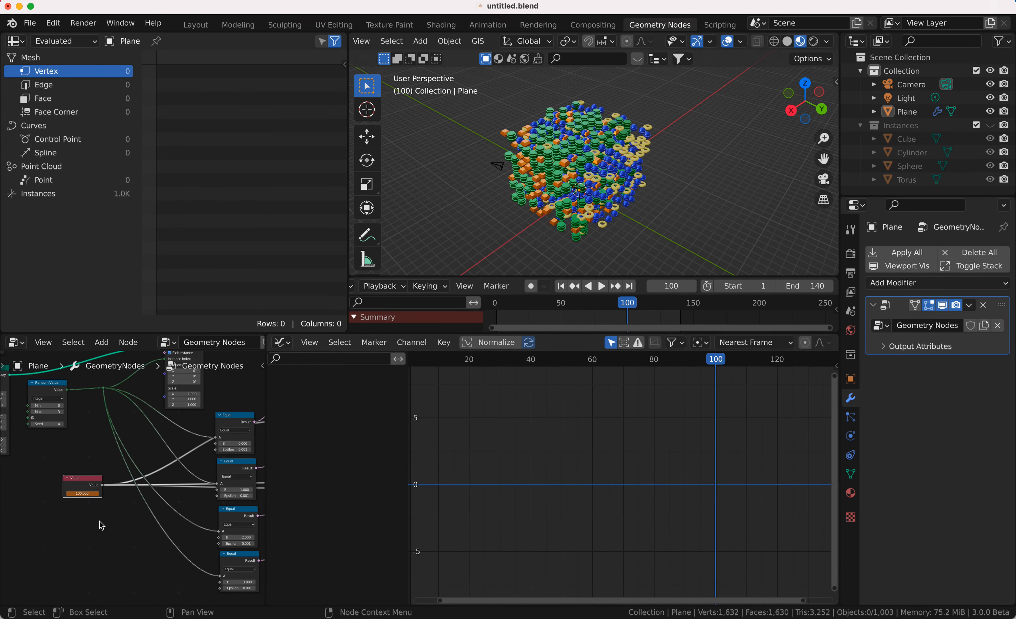
Set the scene's end frame to 100 and insert a keyframe on the Value node at frame 100
left_click(802, 286)
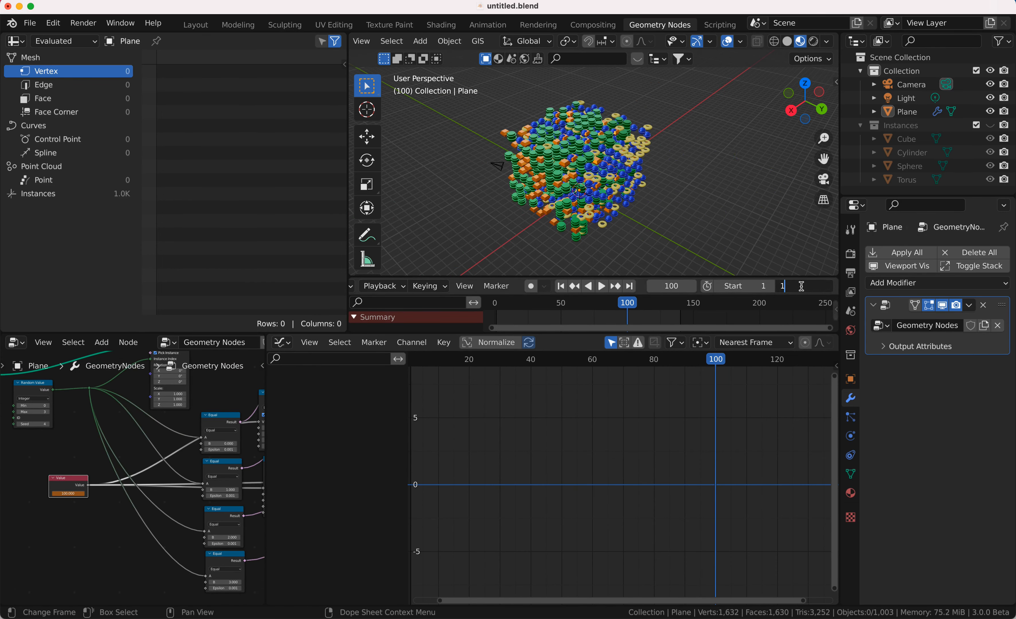
type("100")
key("Return")
left_click(83, 482)
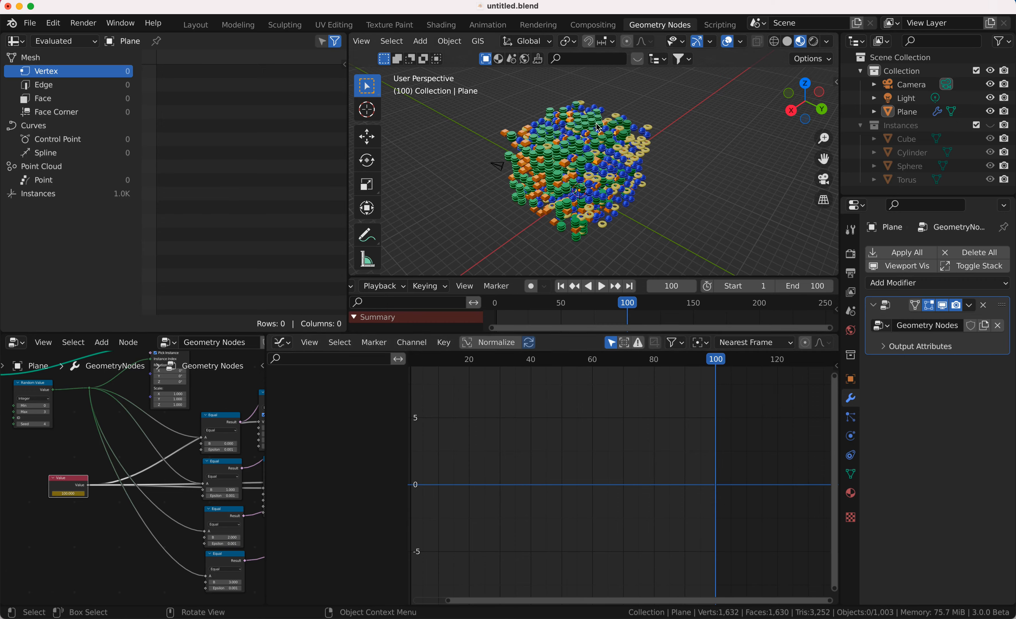
Select the Plane and set the interpolation of its Default Value curve between frames 1 and 100 to Bounce
left_click(528, 204)
left_click(275, 386)
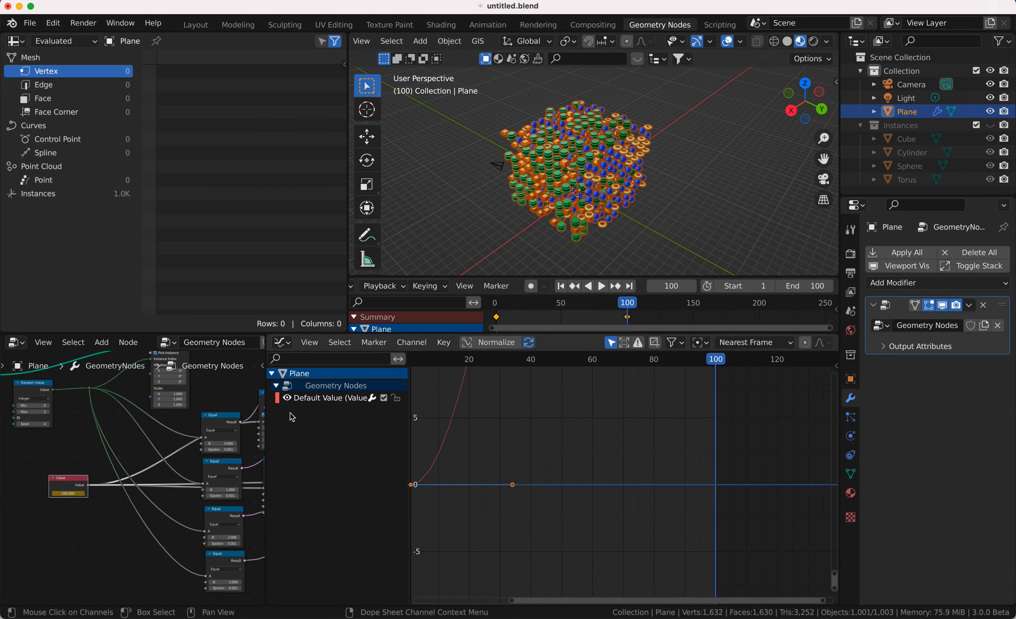
scroll(499, 452, "up", 6)
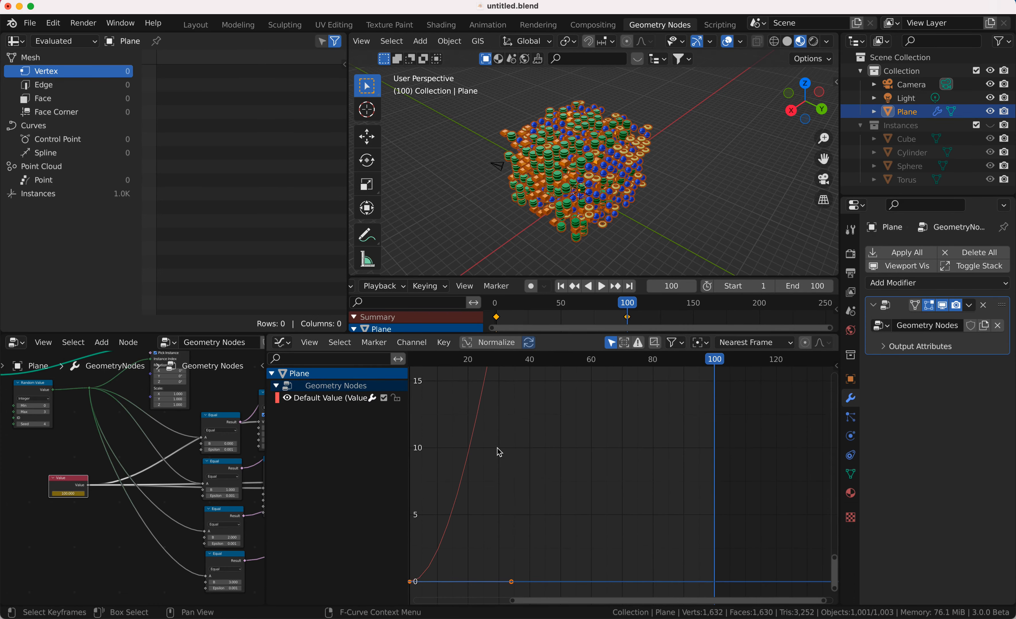
scroll(499, 452, "down", 10, "ctrl")
scroll(499, 452, "down", 5, "ctrl")
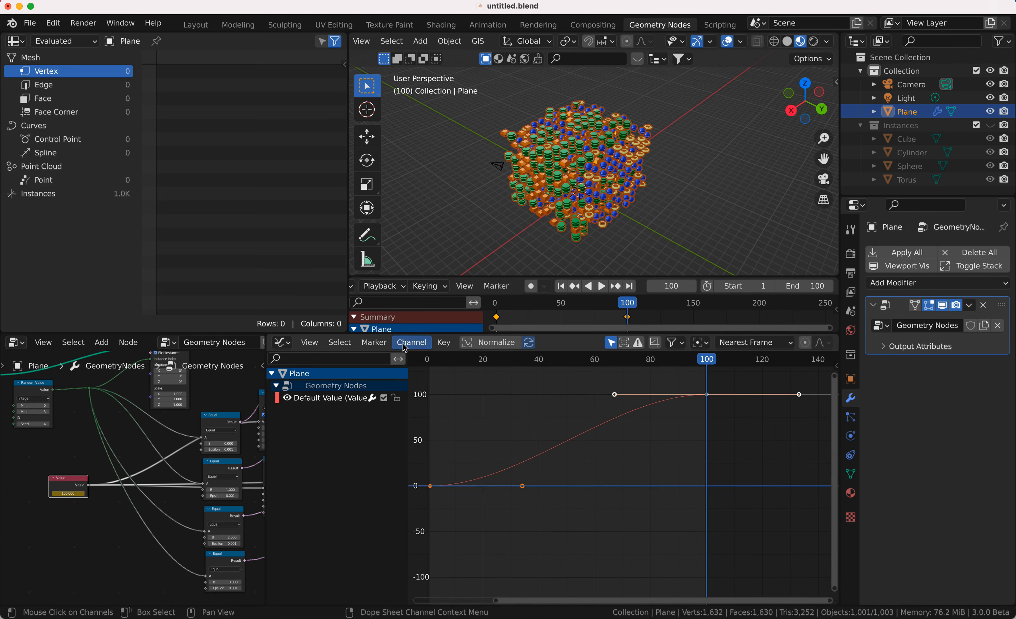
left_click(445, 343)
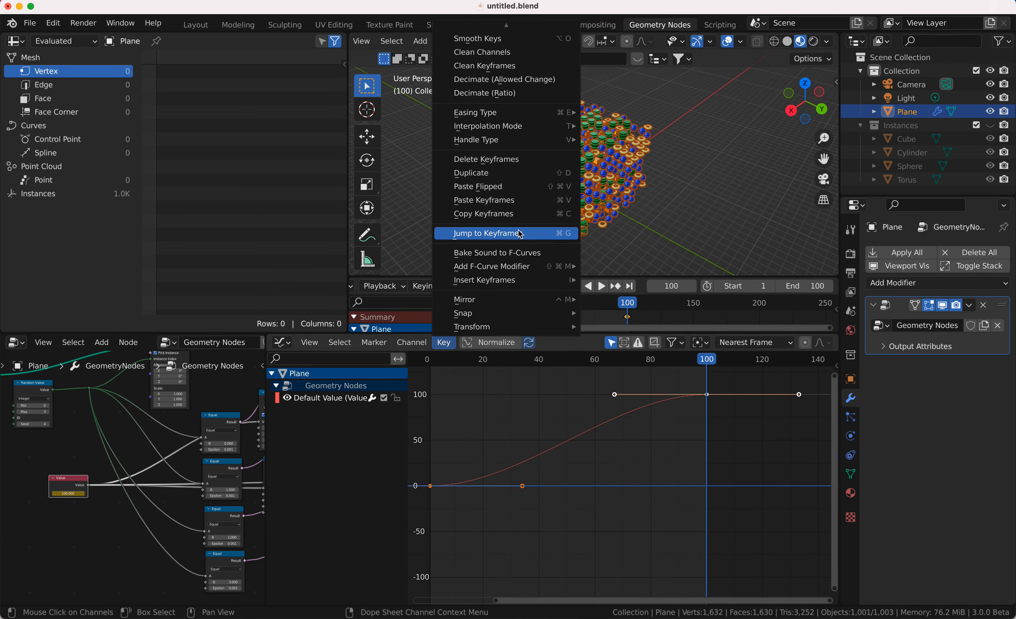
mouse_move(534, 139)
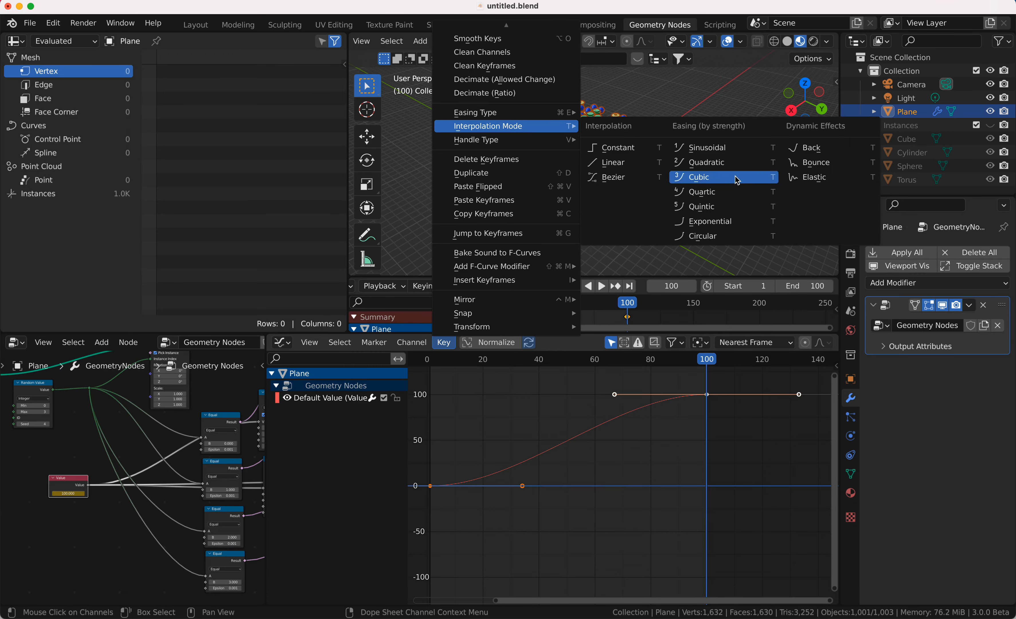
left_click(805, 162)
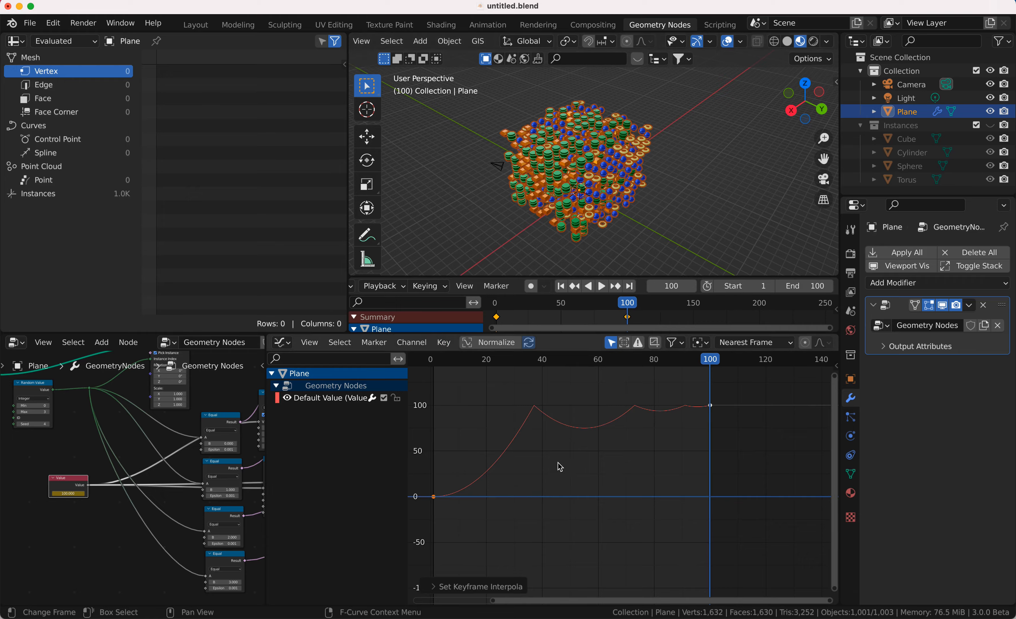
Play the animation with the Plane deselected to check the bouncing movement of the object groups
key("space")
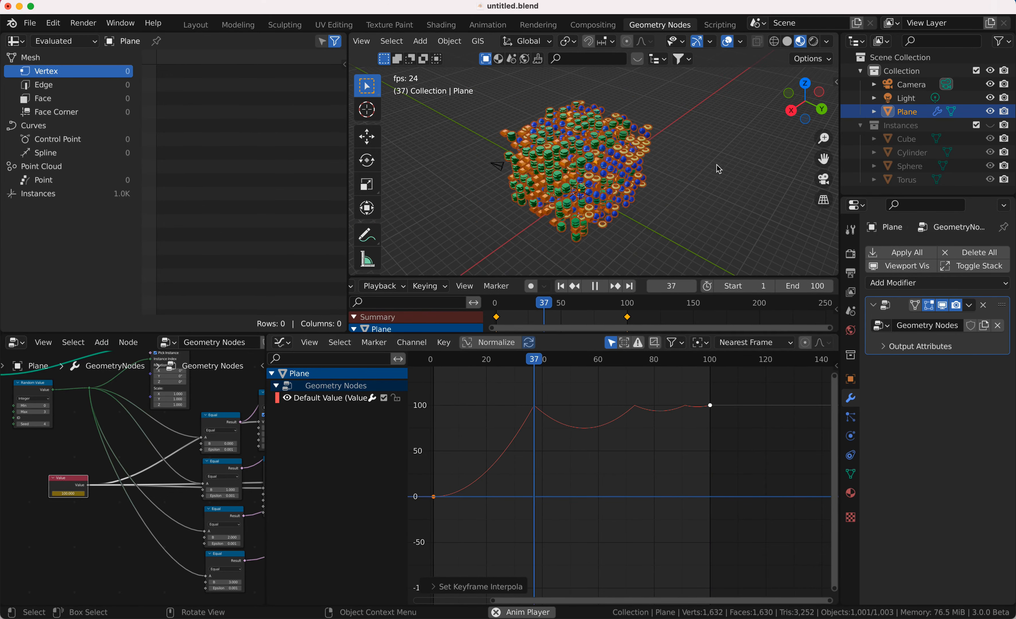
left_click(691, 184)
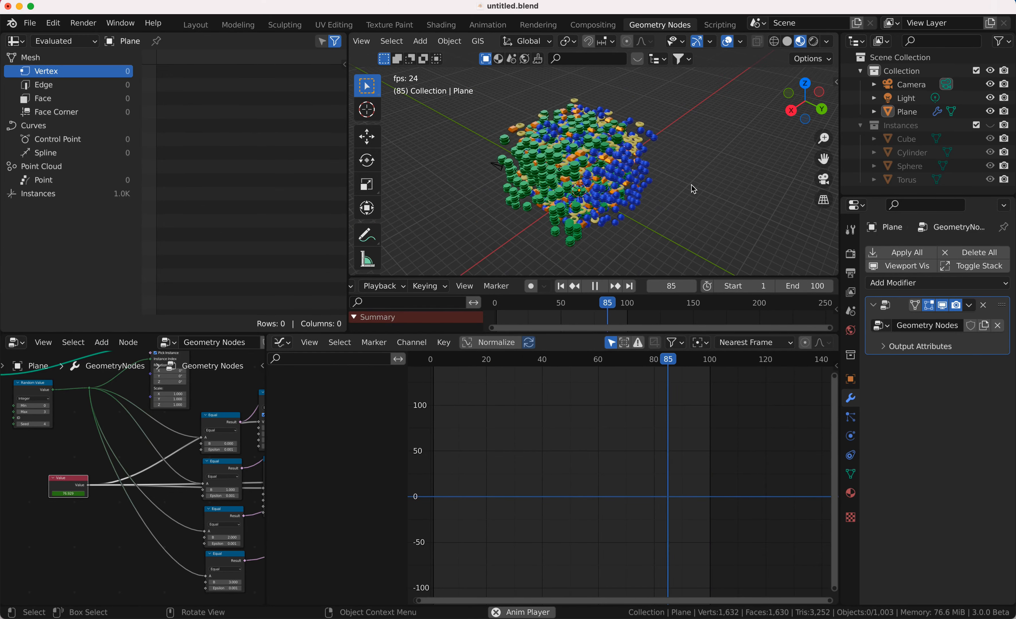